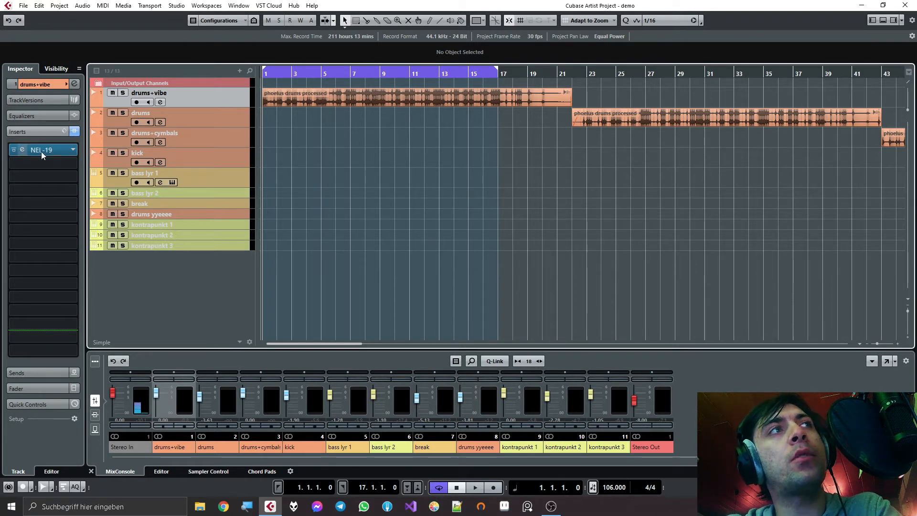
- Open the NEL-19 insert effect on the drums+vibe track and shift its window slightly over the arrangement
left_click(24, 149)
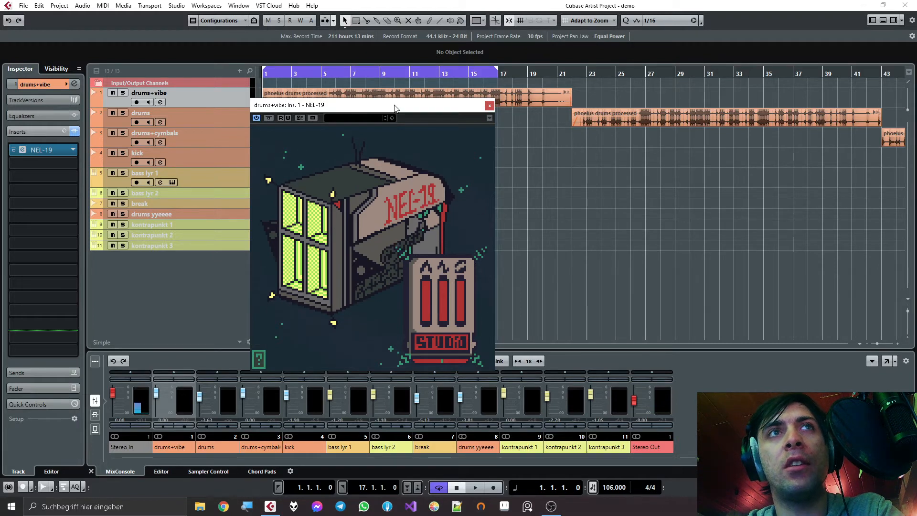
left_click_drag(395, 108, 423, 105)
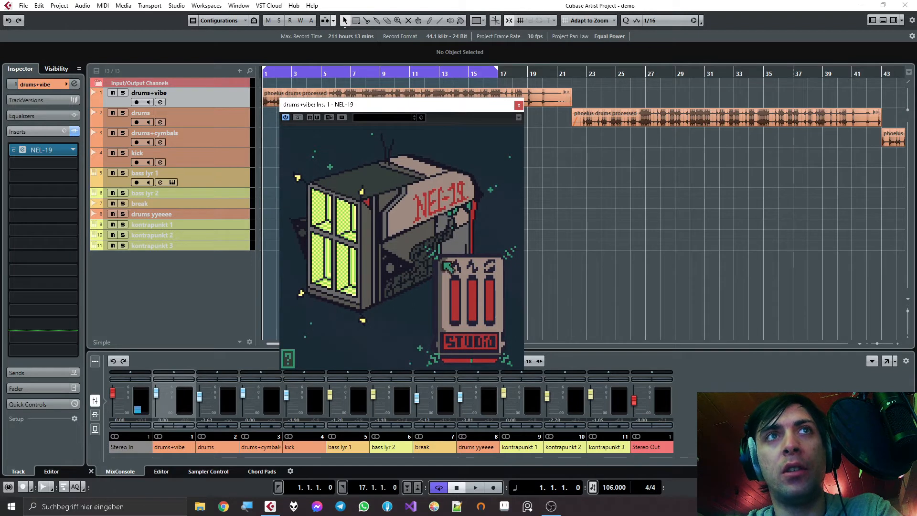
- Try out the three NEL-19 sliders and switch its Studio mode on and off again
mouse_move(456, 318)
left_mouse_down()
mouse_move(459, 289)
mouse_move(463, 327)
mouse_move(465, 262)
mouse_move(460, 332)
left_mouse_up()
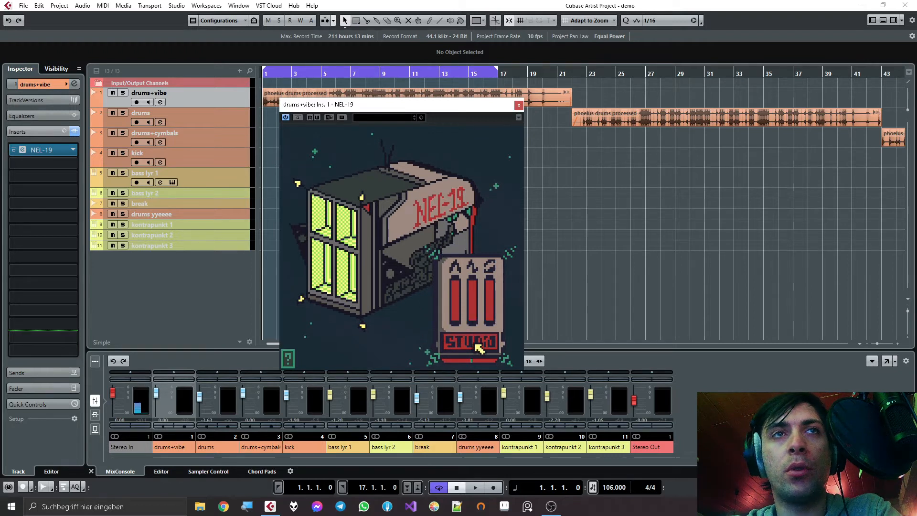
mouse_move(471, 305)
left_click_drag(472, 306, 473, 263)
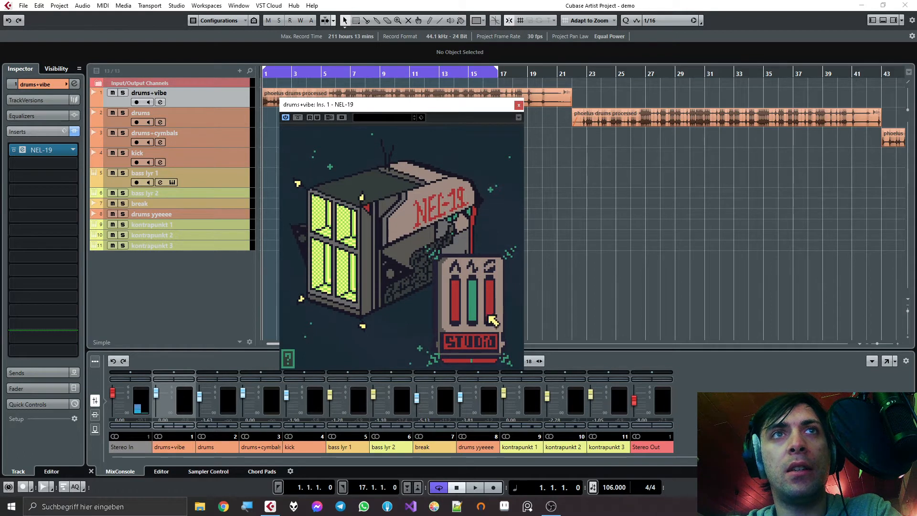
left_click_drag(488, 311, 474, 342)
left_click(470, 350)
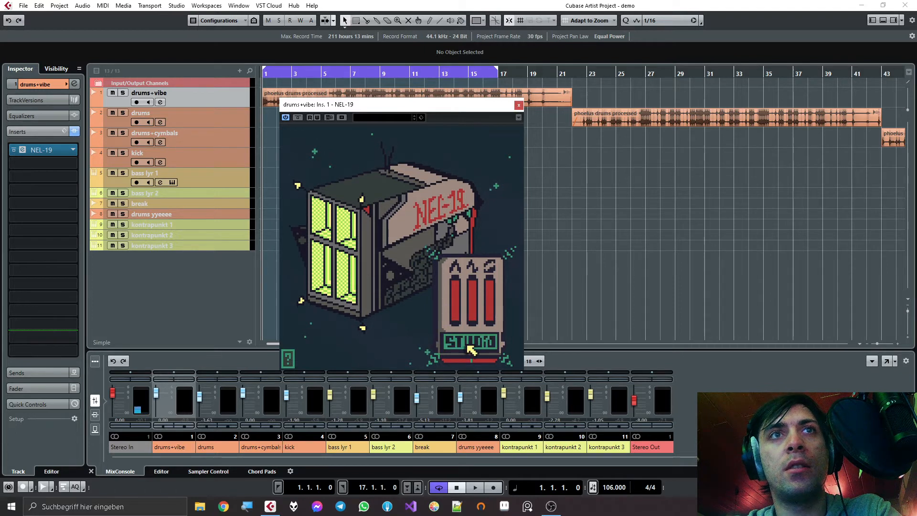
left_click(468, 346)
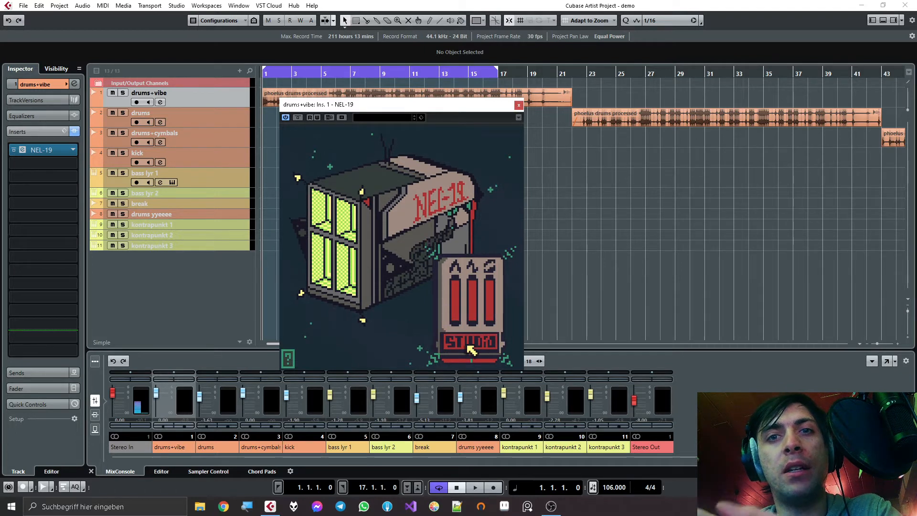
- Insert the Vibrato effect on the drums+vibe track below NEL-19 and move its window aside
left_click(44, 169)
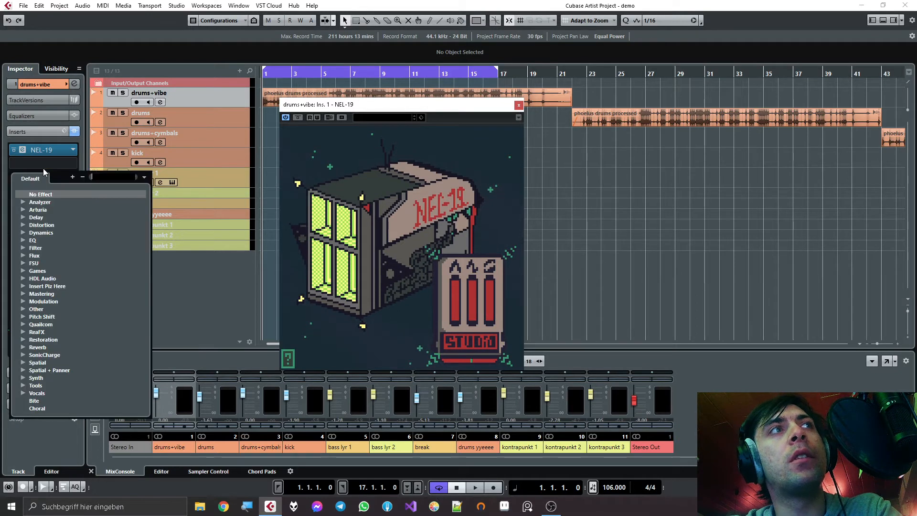
type("vibrat")
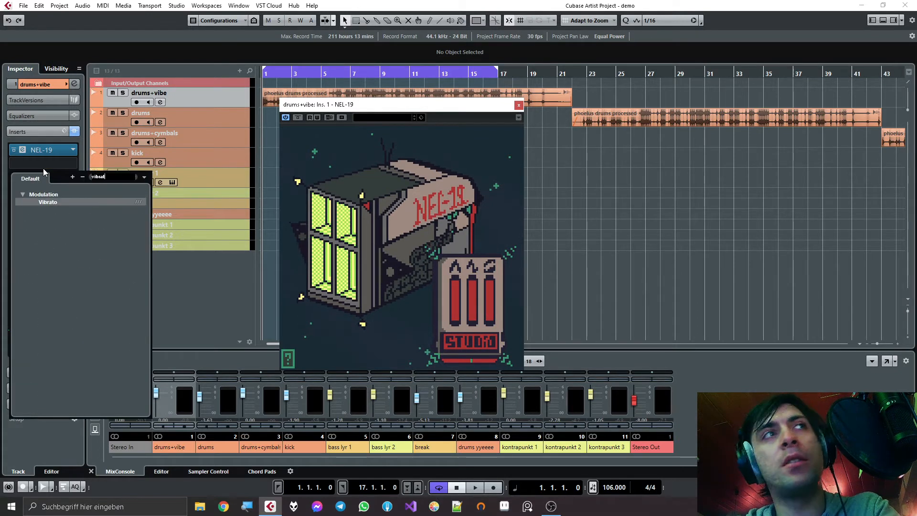
key("Return")
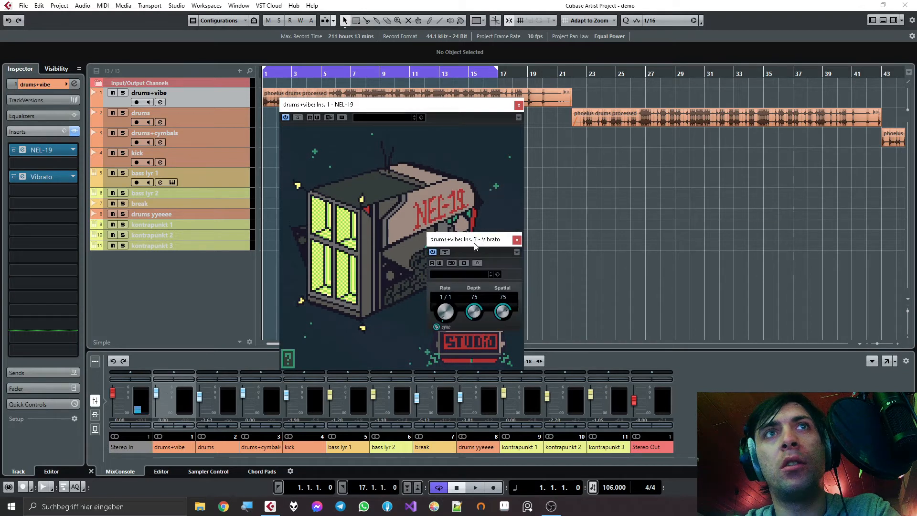
left_click_drag(474, 245, 429, 233)
- Set the Vibrato to a tempo-synced rate of 1/16 T, depth 67 and spatial 39
left_click(391, 315)
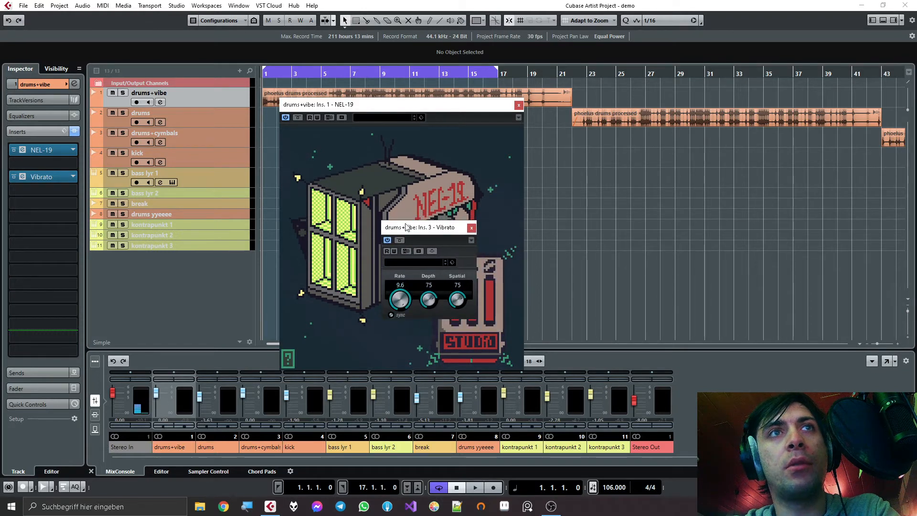
left_click(391, 315)
left_click_drag(401, 299, 413, 203)
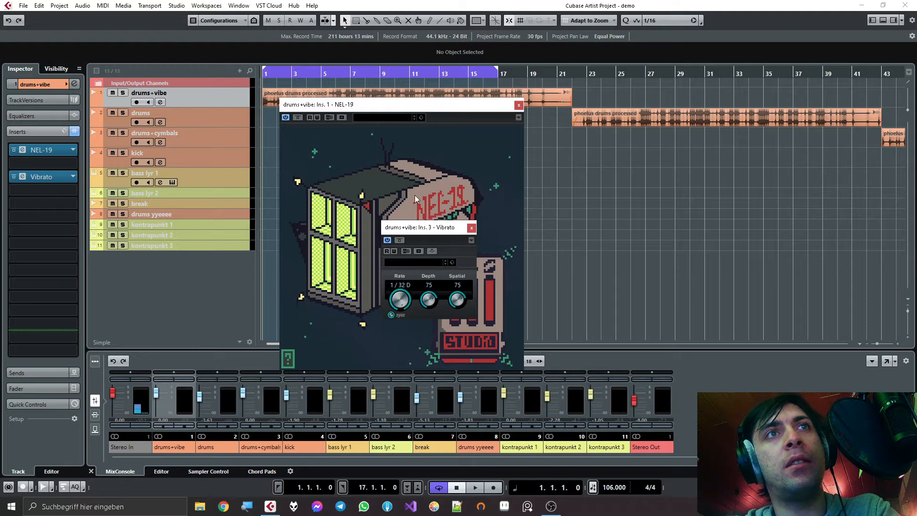
mouse_move(416, 248)
left_mouse_down()
mouse_move(418, 315)
mouse_move(415, 260)
left_mouse_up()
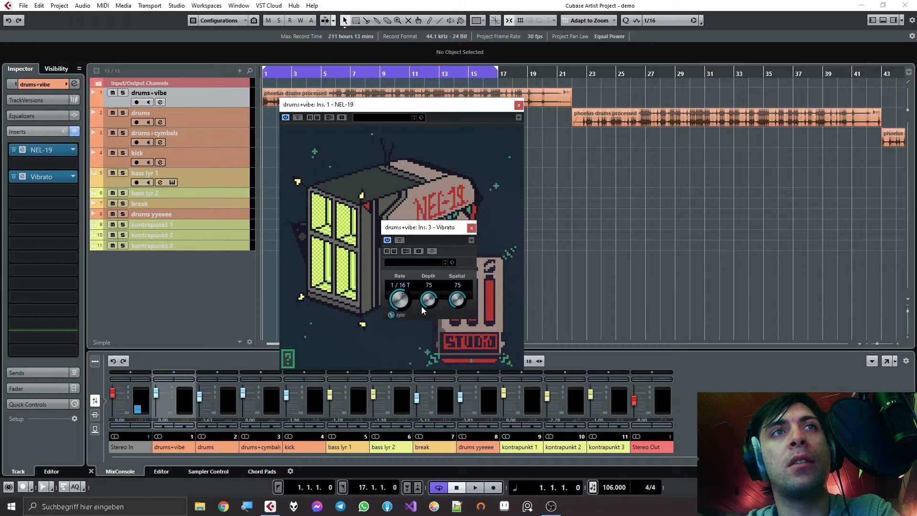
left_click_drag(430, 300, 456, 343)
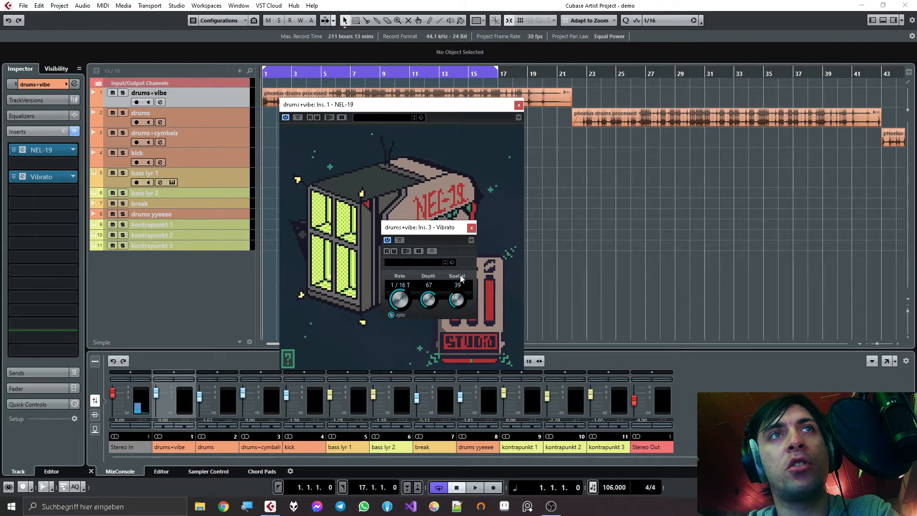
- Remove the Vibrato effect from the drums+vibe inserts, discarding its changes
left_click(75, 164)
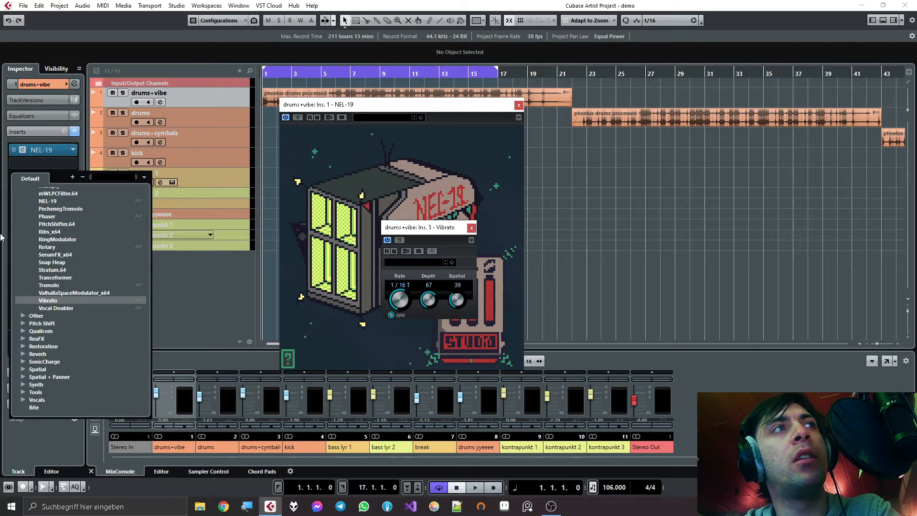
scroll(64, 215, "up", 10)
left_click(45, 194)
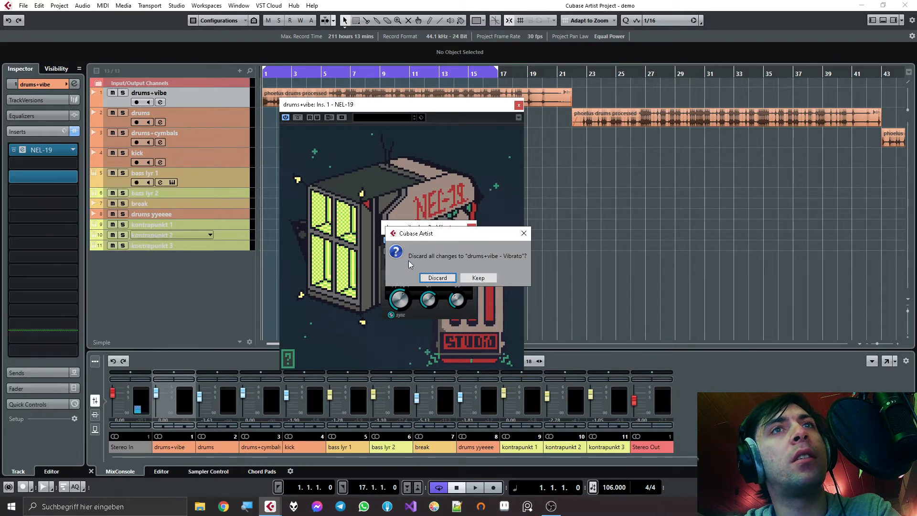
left_click(450, 278)
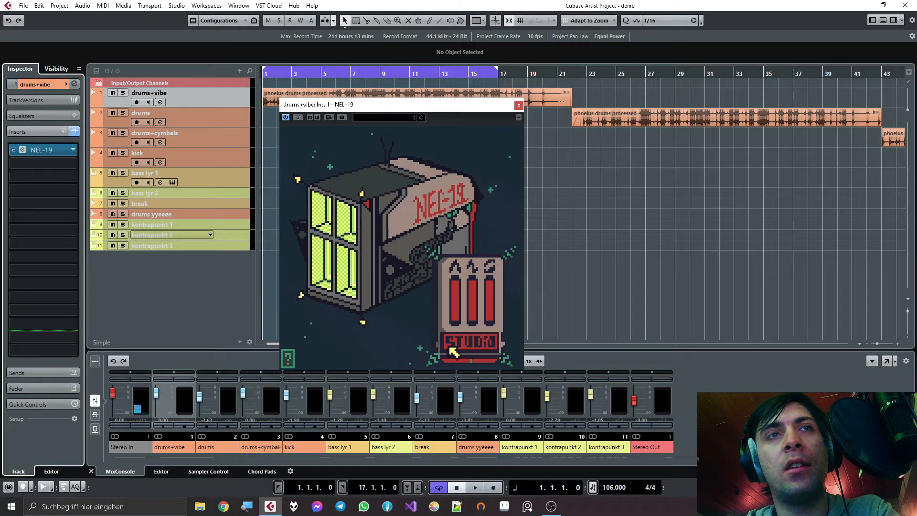
- Move the NEL-19 window below the drums+vibe clip and play a few bars to hear the dry drums
left_click(469, 346)
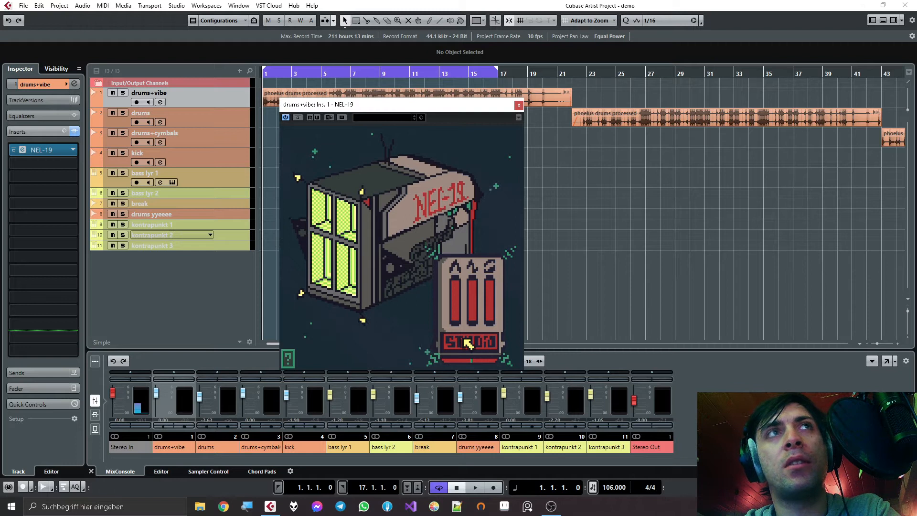
left_click_drag(326, 105, 331, 125)
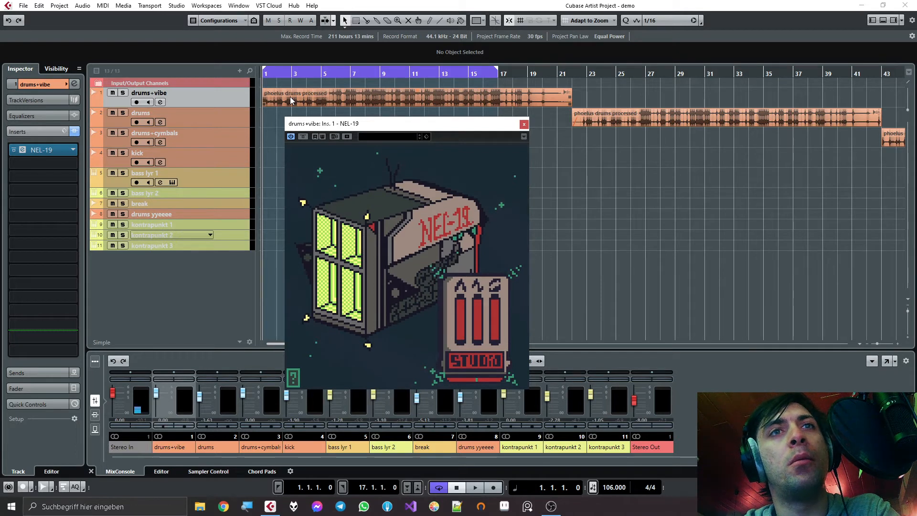
key("space")
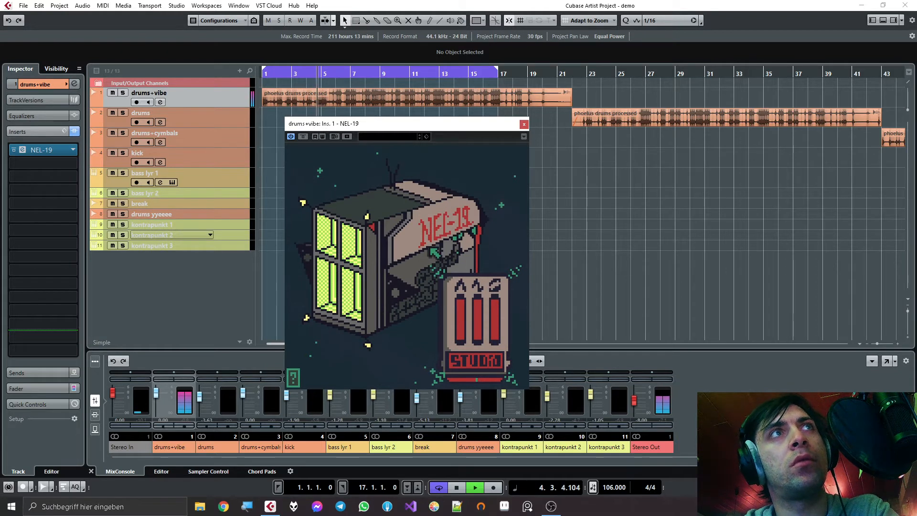
key("space")
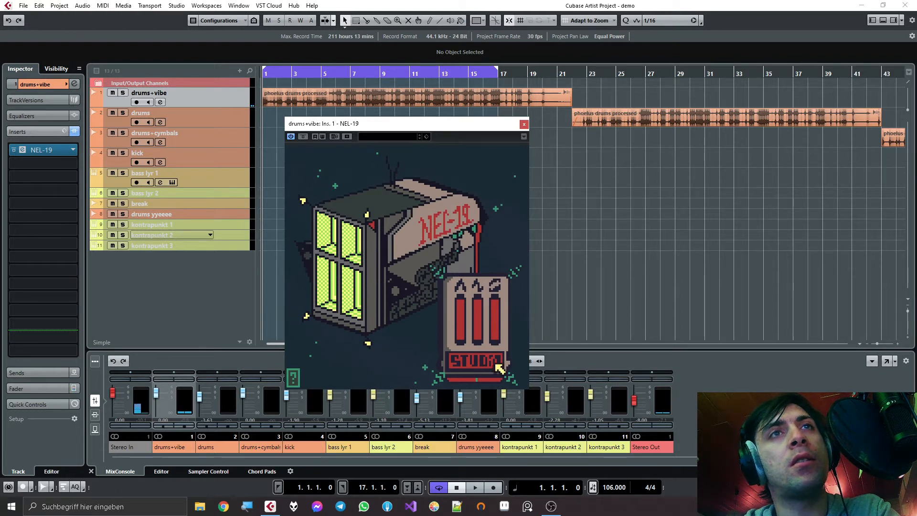
- Raise the first NEL-19 slider to 100% and play the opening bars to hear the effect
left_click(461, 315)
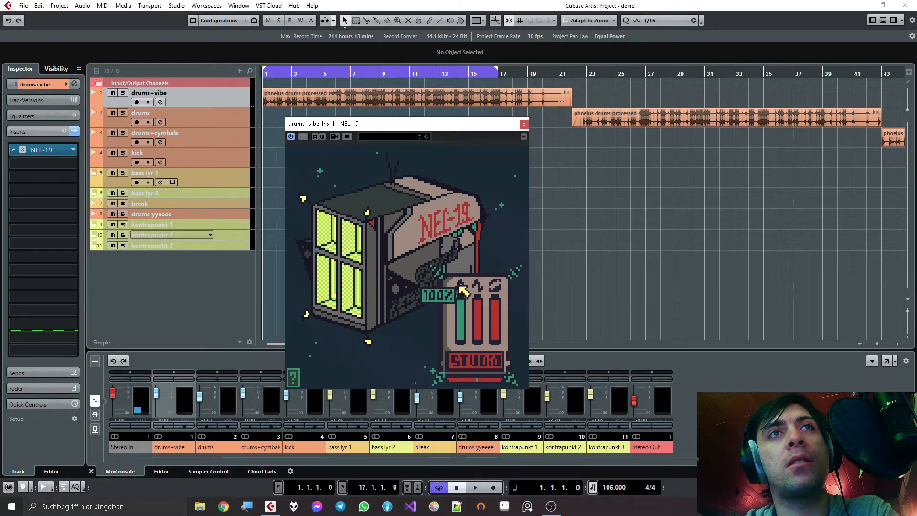
key("space")
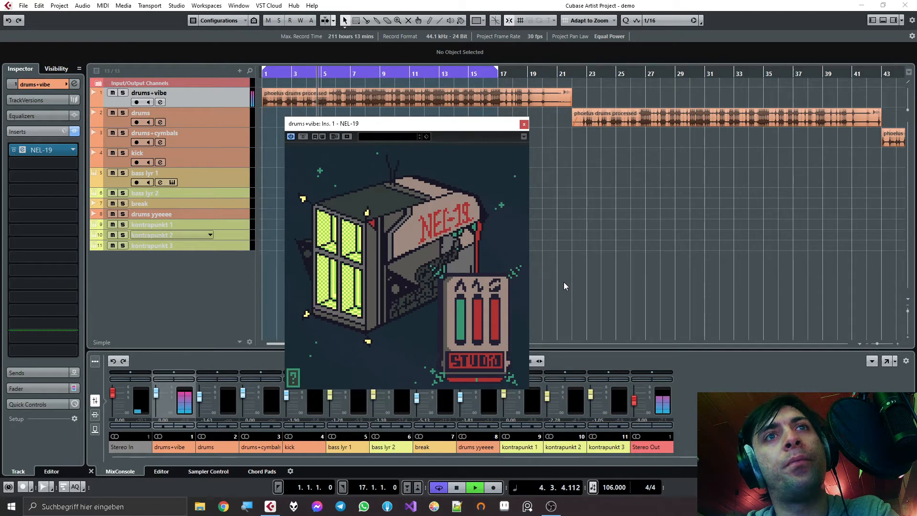
key("space")
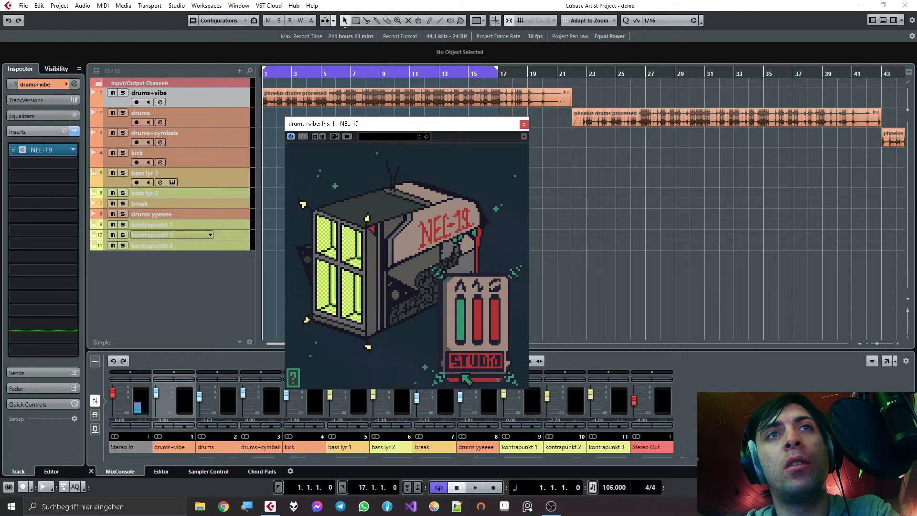
- Start playback with the drums+vibe track muted and unmute the track while it runs
left_click(113, 94)
key("space")
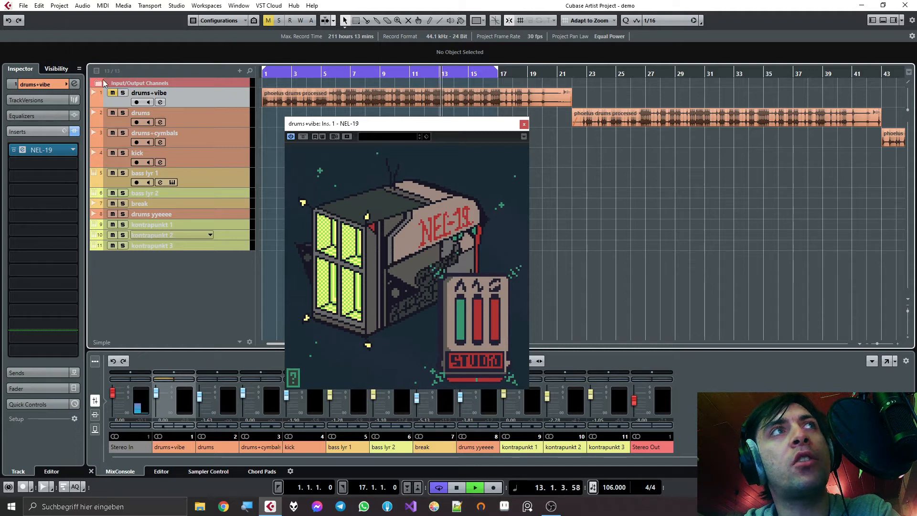
left_click(112, 93)
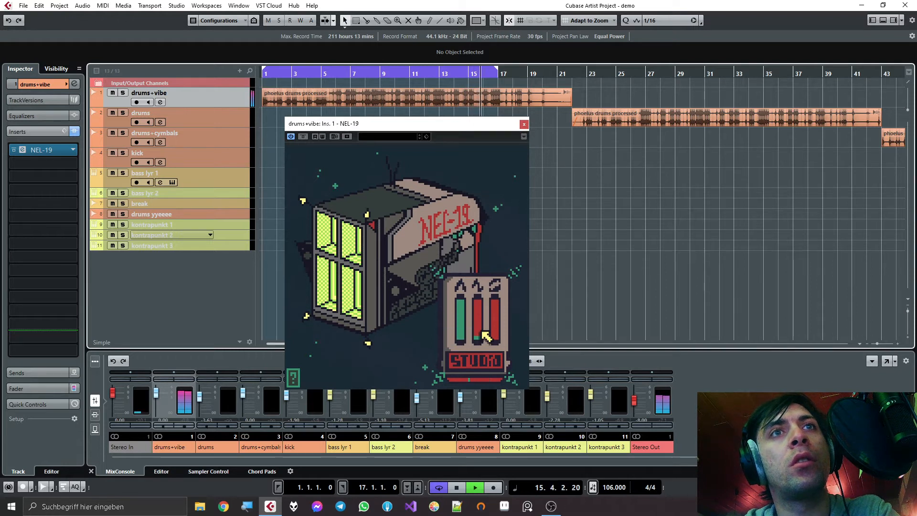
- Gradually raise the NEL-19 frequency slider to 12.7 Hz during playback
mouse_move(486, 336)
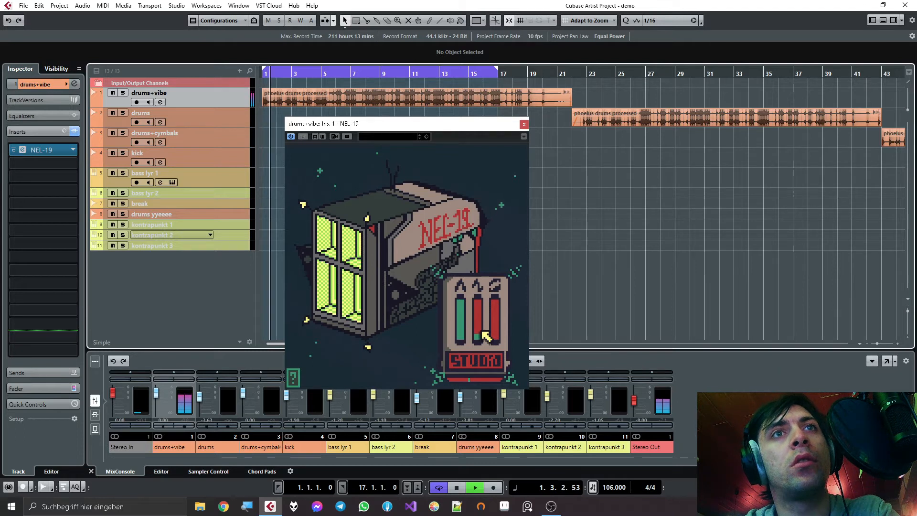
scroll(486, 336, "up", 3)
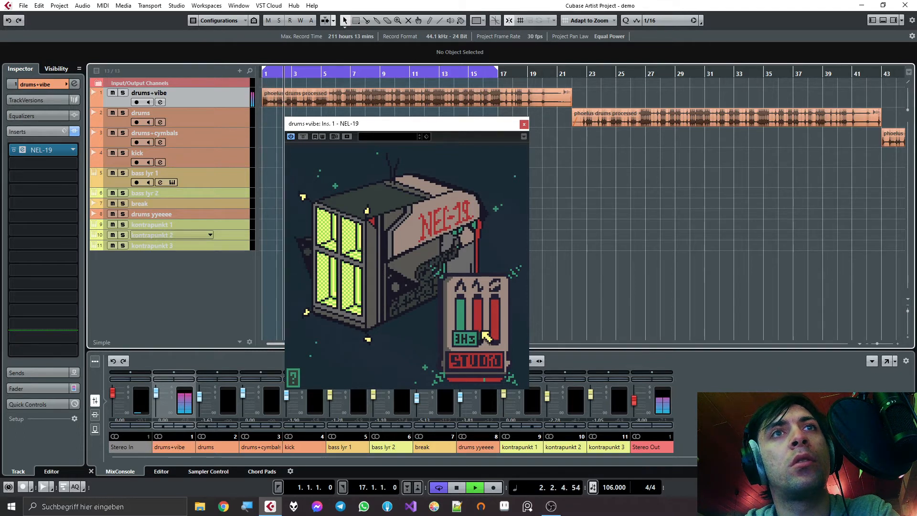
scroll(486, 335, "up", 3)
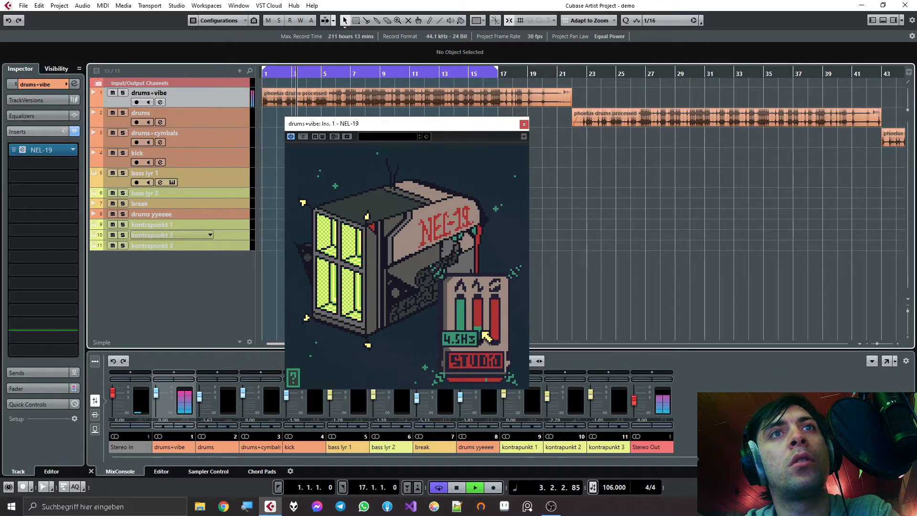
scroll(486, 336, "up", 4)
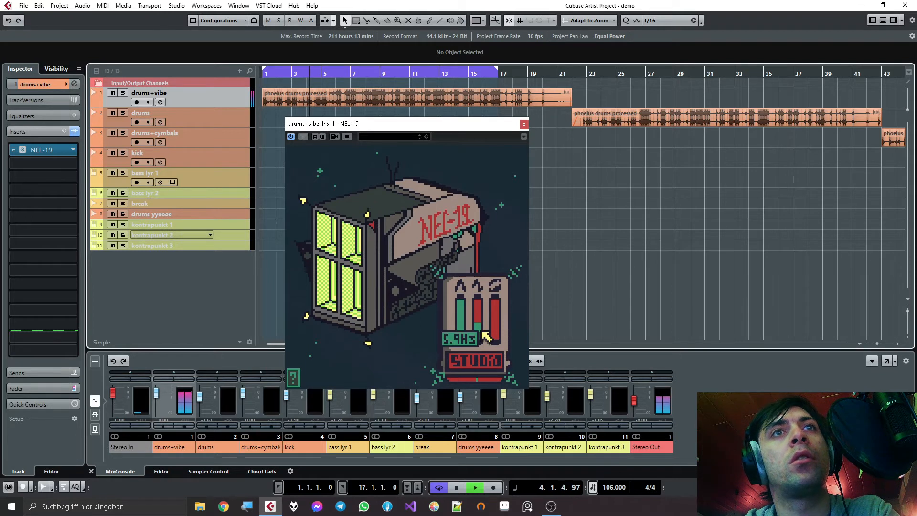
scroll(486, 336, "up", 1)
scroll(486, 336, "up", 5)
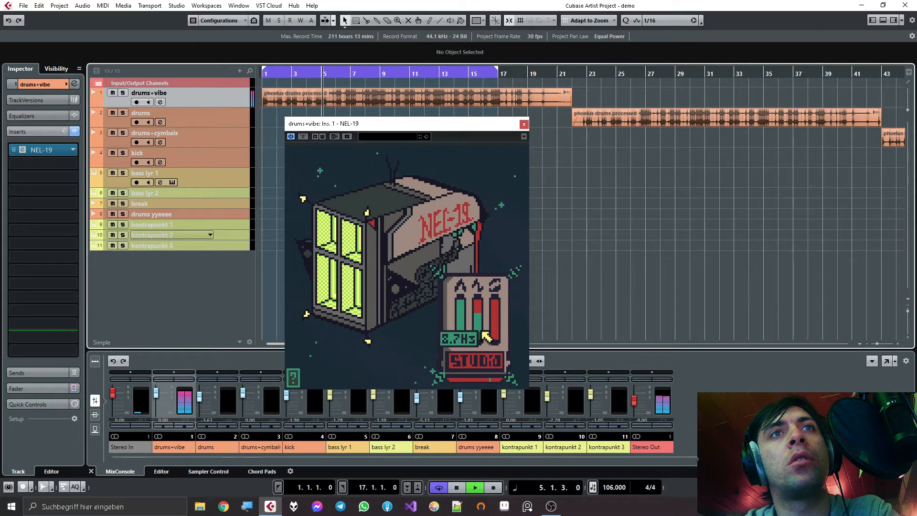
scroll(486, 336, "up", 3)
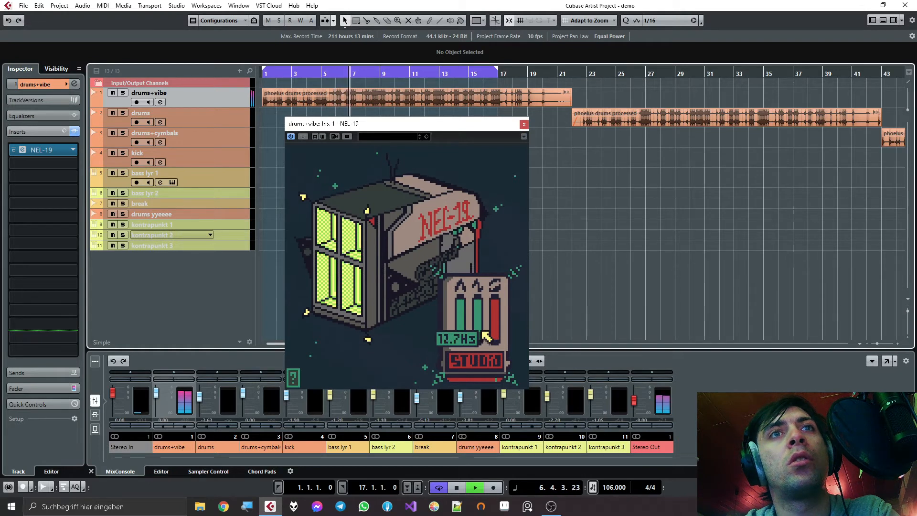
- Lower the first NEL-19 slider close to its minimum while the drums play, and stop playback
left_click_drag(463, 308, 462, 346)
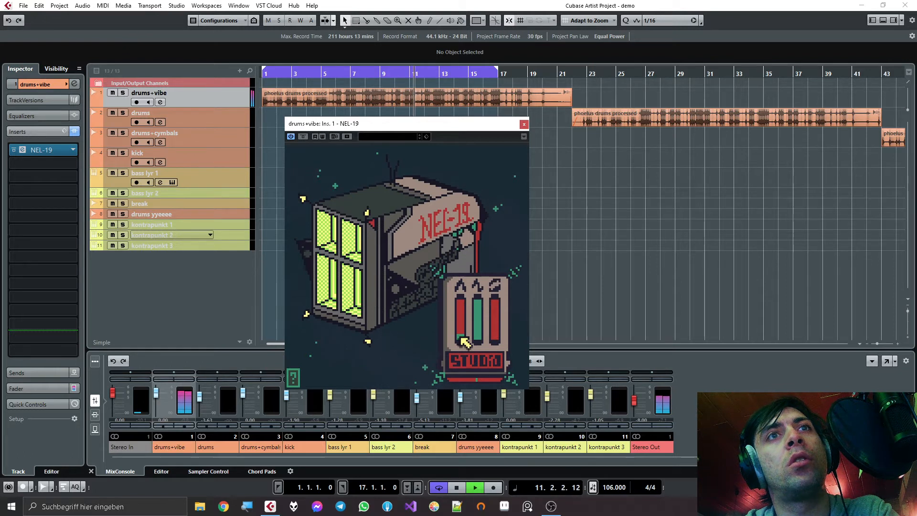
key("space")
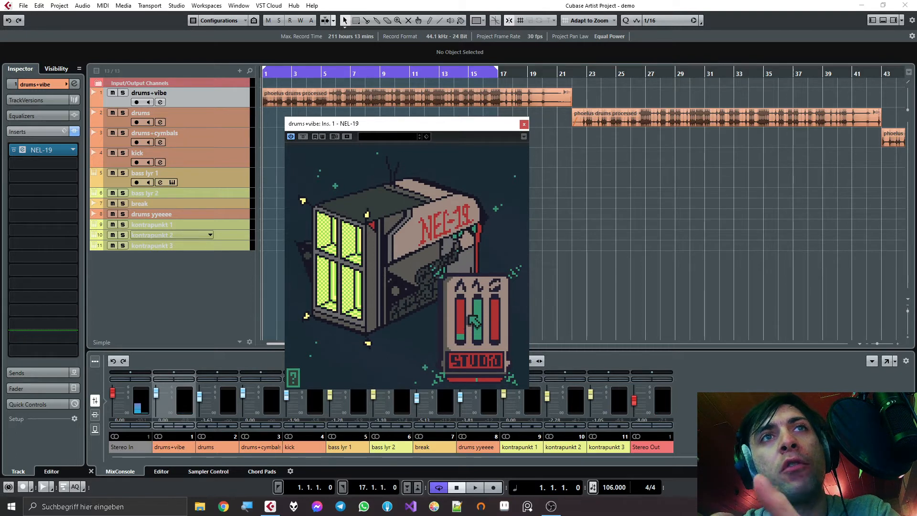
- Lower the NEL-19 frequency slider close to its minimum and return the first slider to its maximum
left_click_drag(481, 309, 484, 340)
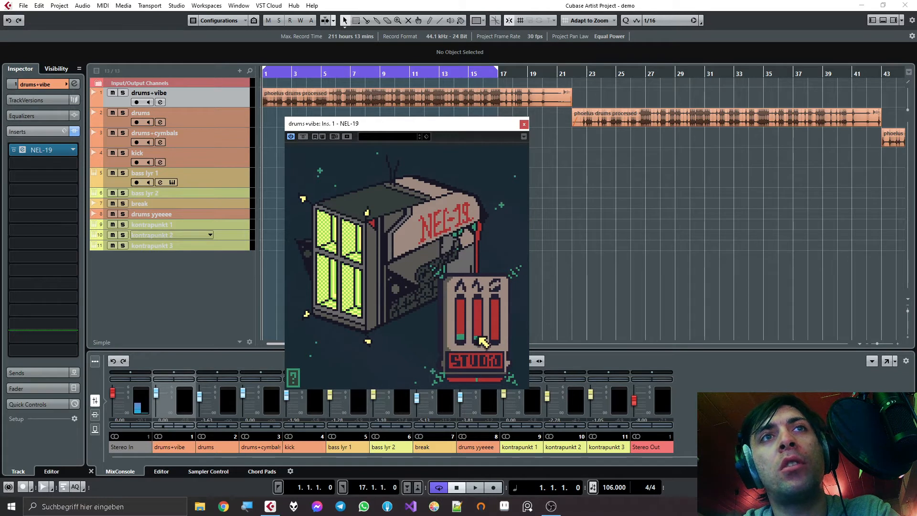
left_click_drag(464, 328, 461, 275)
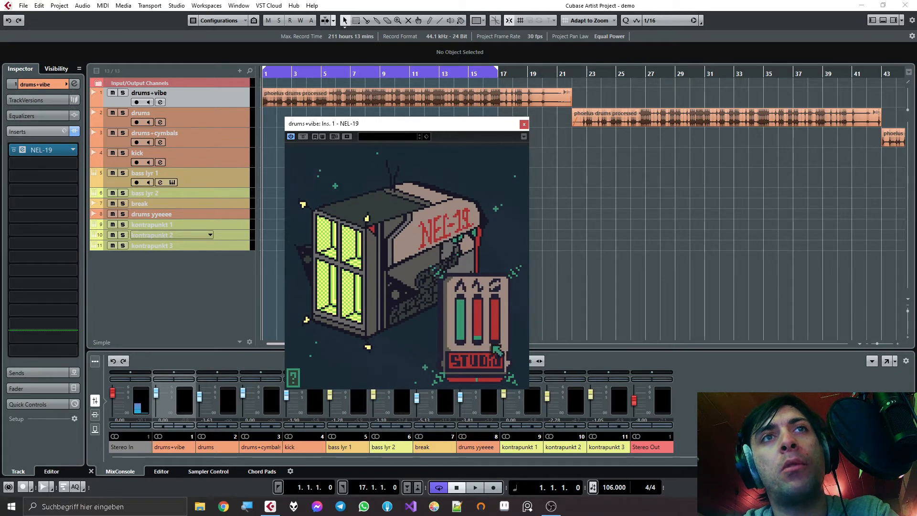
- Play the drums while raising the NEL-19 frequency slider slightly above its minimum, and stop playback
key("space")
left_click_drag(483, 334, 482, 331)
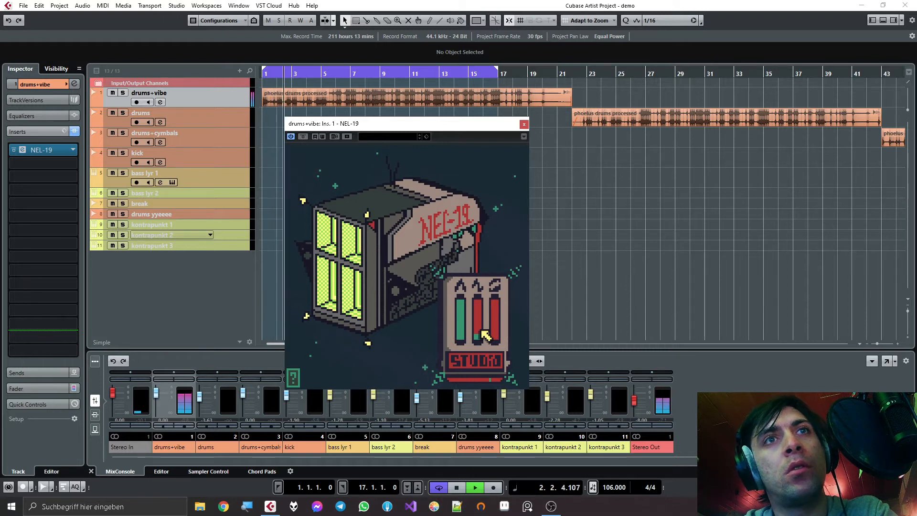
key("space")
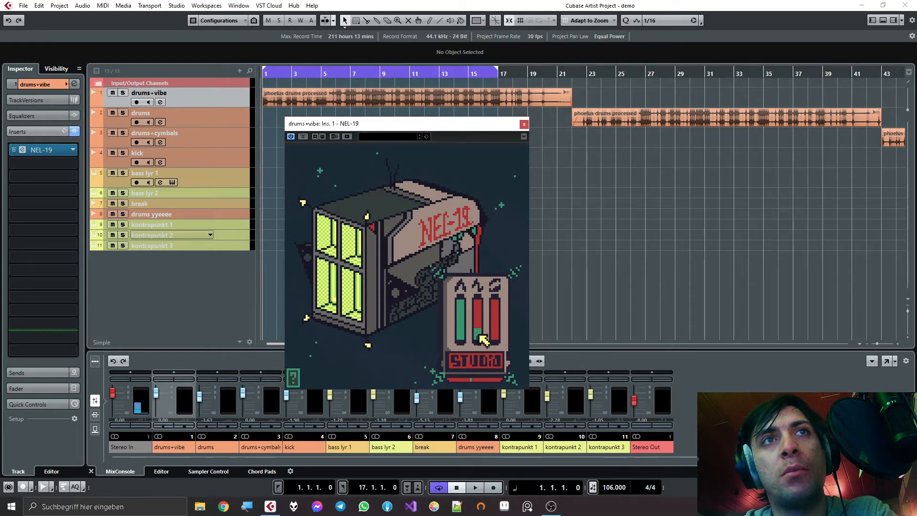
- Restart playback, lower the first NEL-19 slider to about a third while the drums play, and stop
key("space")
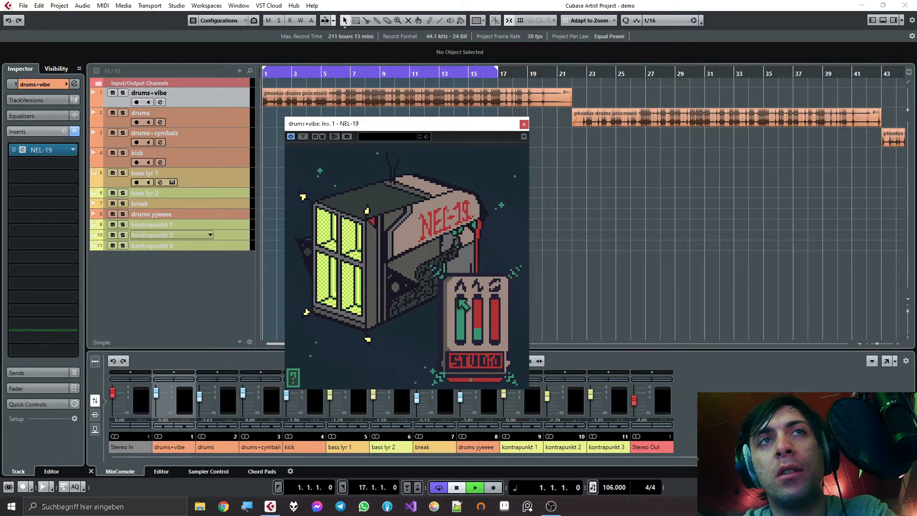
left_click_drag(461, 310, 464, 324)
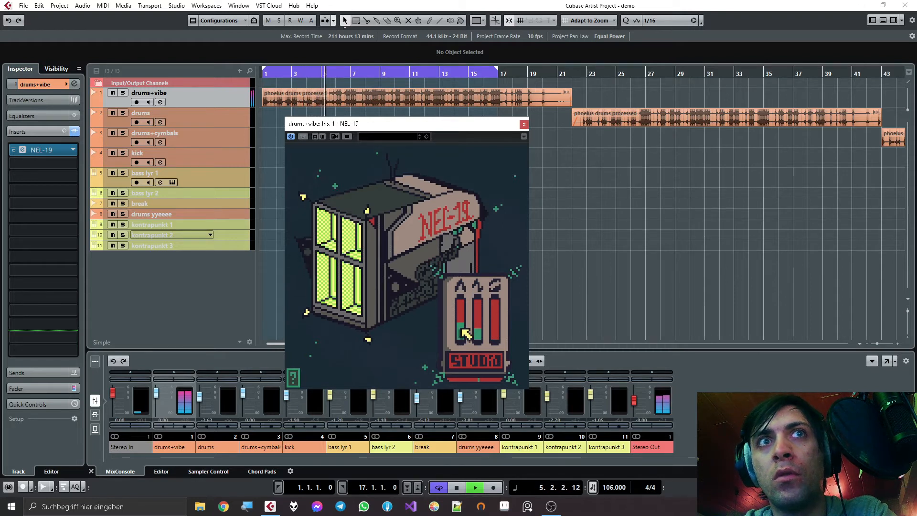
key("space")
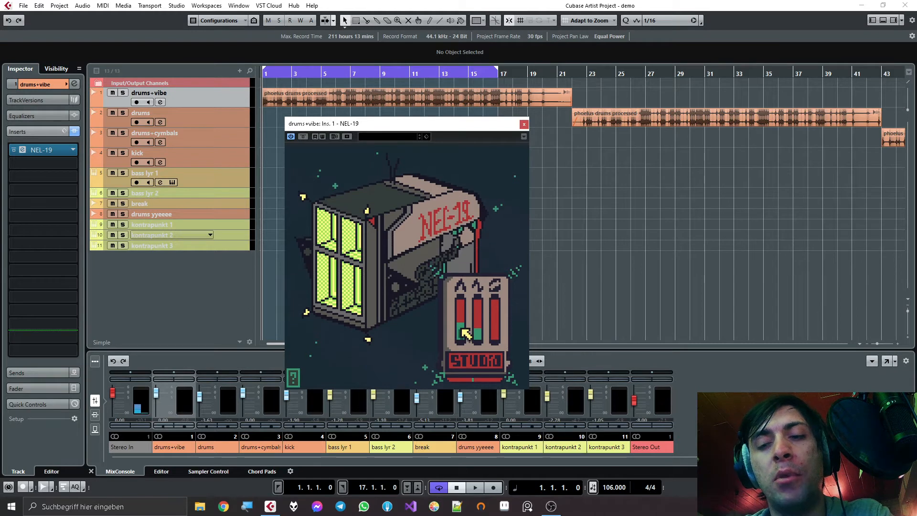
- Audition opposite settings of the first and frequency sliders during playback, ending with the first low and the frequency at maximum
mouse_move(467, 332)
left_mouse_down()
mouse_move(462, 326)
mouse_move(462, 337)
mouse_move(478, 319)
left_mouse_up()
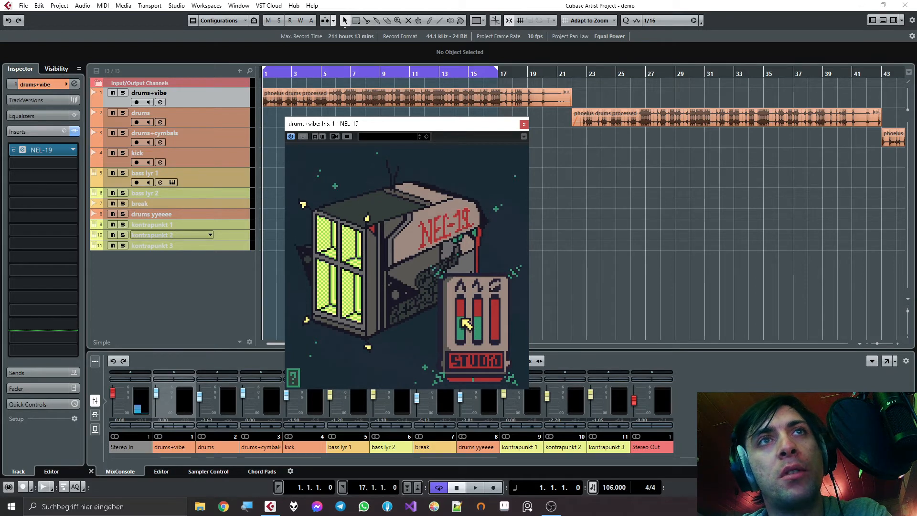
key("space")
mouse_move(465, 323)
left_mouse_down()
mouse_move(470, 339)
mouse_move(469, 309)
left_mouse_up()
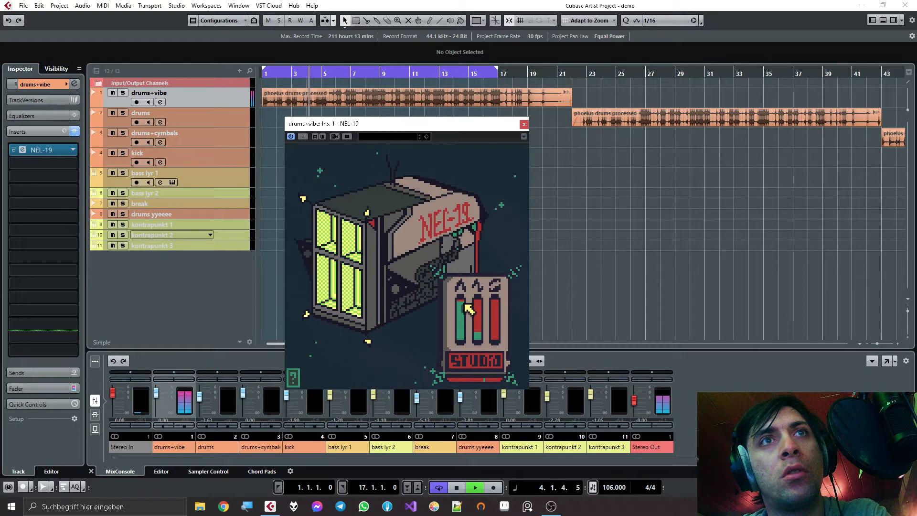
left_click_drag(470, 310, 471, 338)
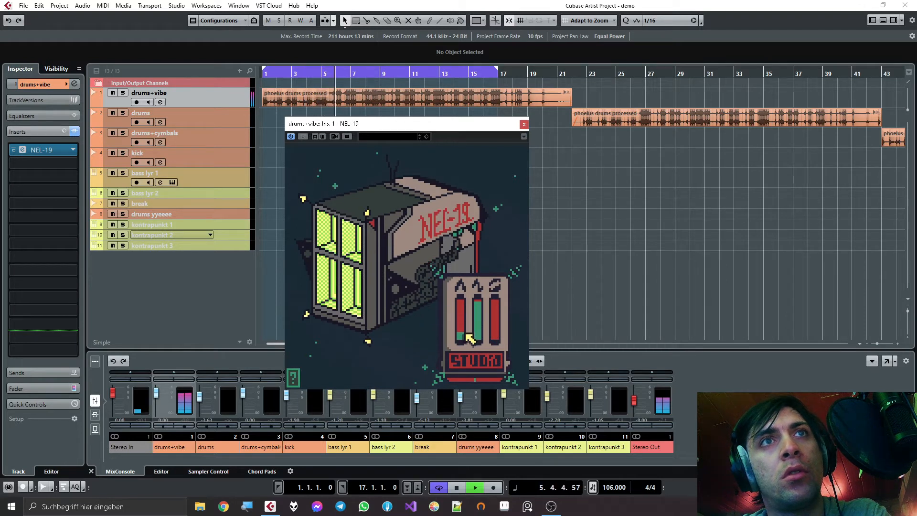
key("space")
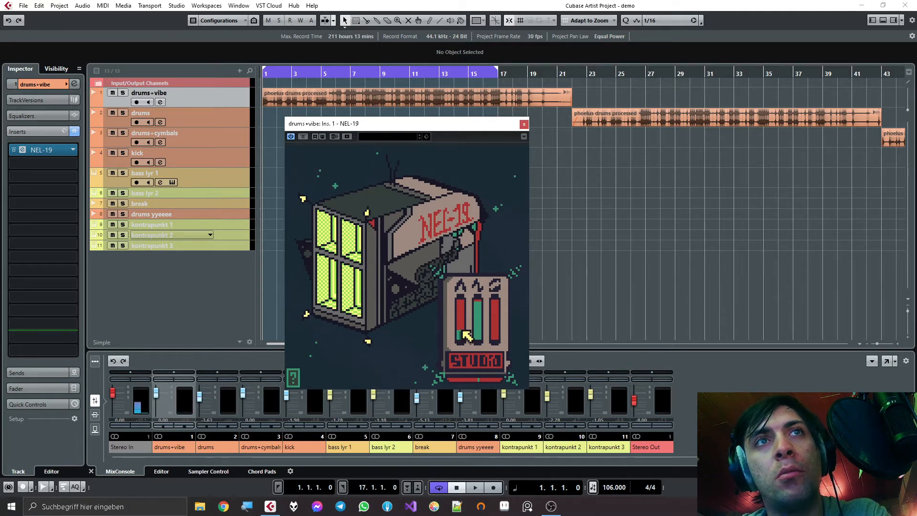
- Play the drums again while readjusting the low first slider and lowering the frequency slightly below maximum, and stop playback
key("space")
left_click_drag(466, 336, 468, 363)
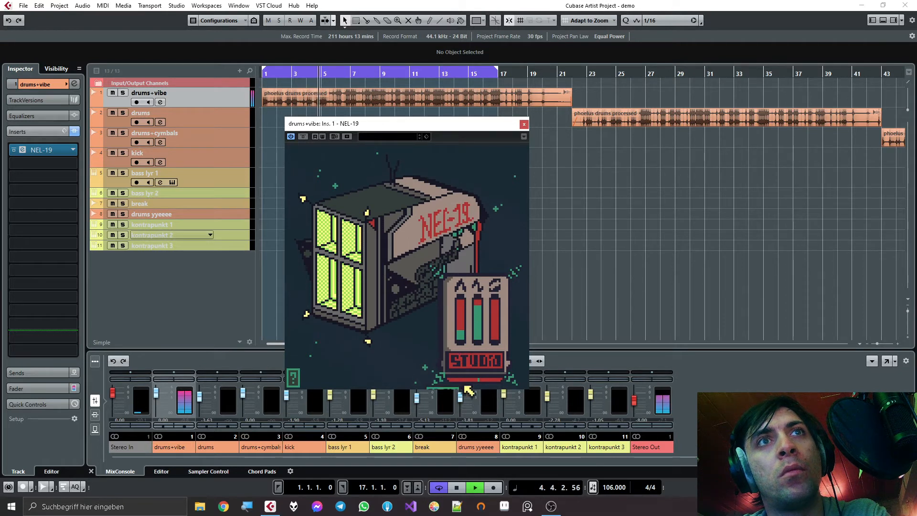
key("space")
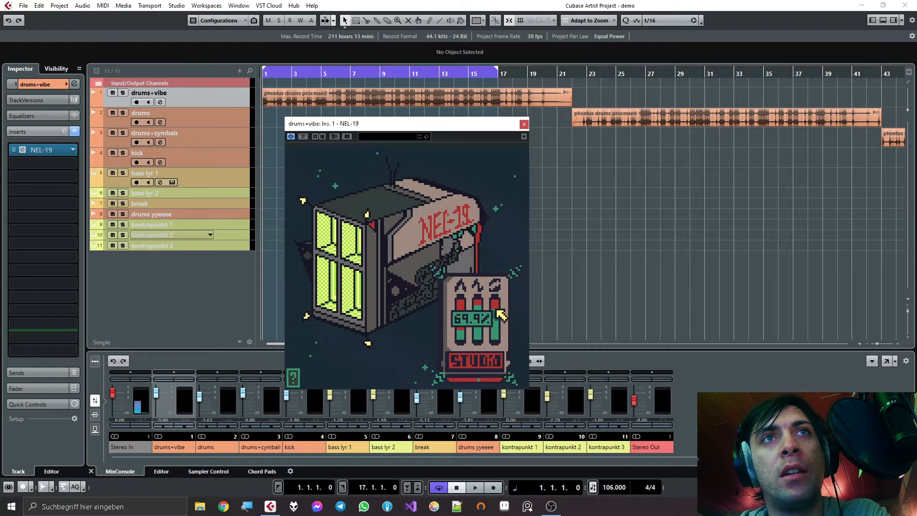
- Start playback with drums+vibe muted and set the first and third NEL-19 sliders to maximum with the frequency near minimum
mouse_move(497, 327)
left_mouse_down()
mouse_move(499, 309)
mouse_move(500, 330)
mouse_move(499, 310)
mouse_move(496, 326)
mouse_move(465, 313)
mouse_move(486, 339)
left_mouse_up()
key("m")
key("space")
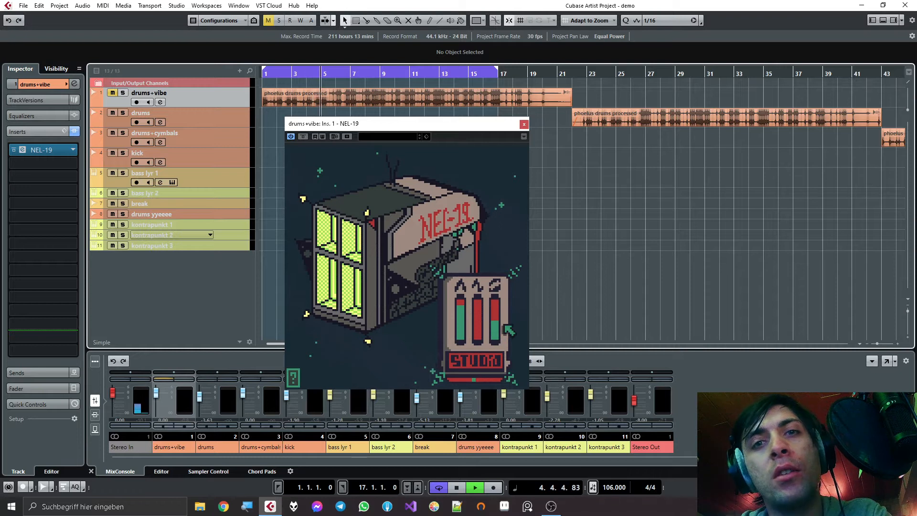
left_click_drag(463, 309, 464, 334)
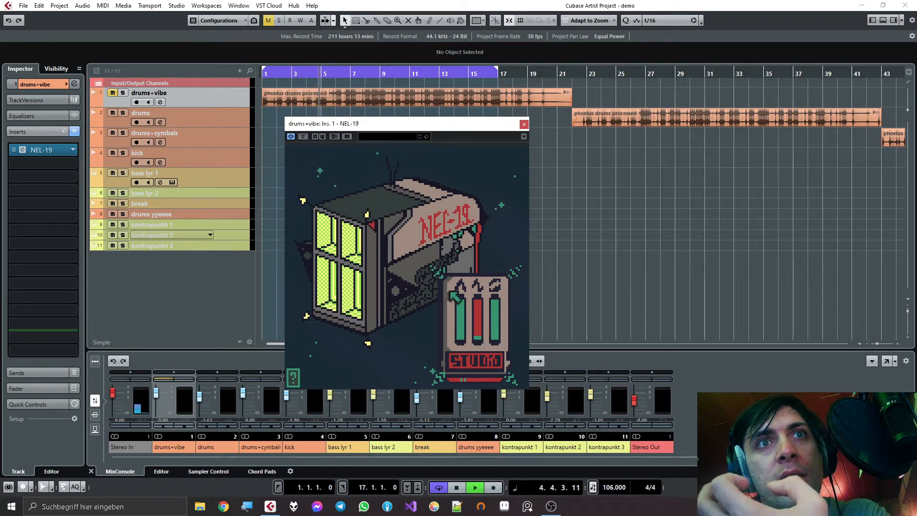
- Unmute the drums+vibe track during playback, lower the NEL-19 frequency slider to its minimum, and stop playback
left_click(112, 92)
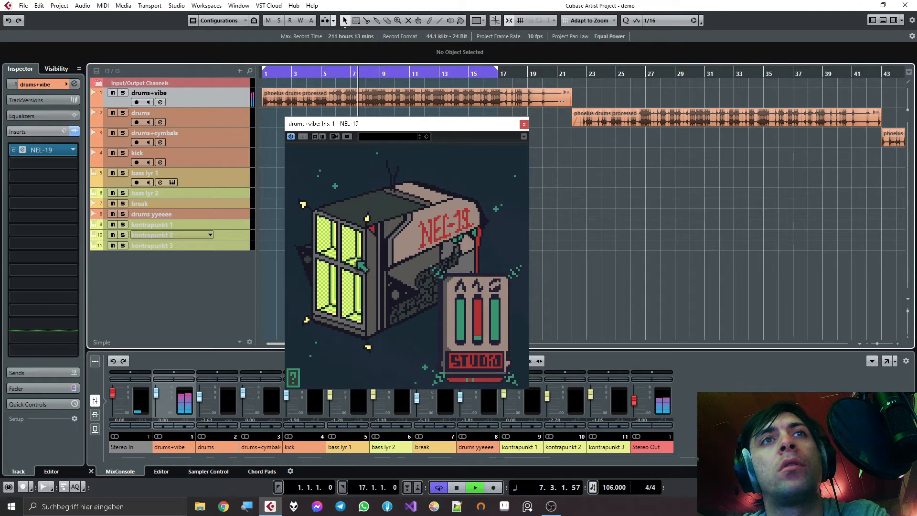
left_click_drag(477, 317, 480, 316)
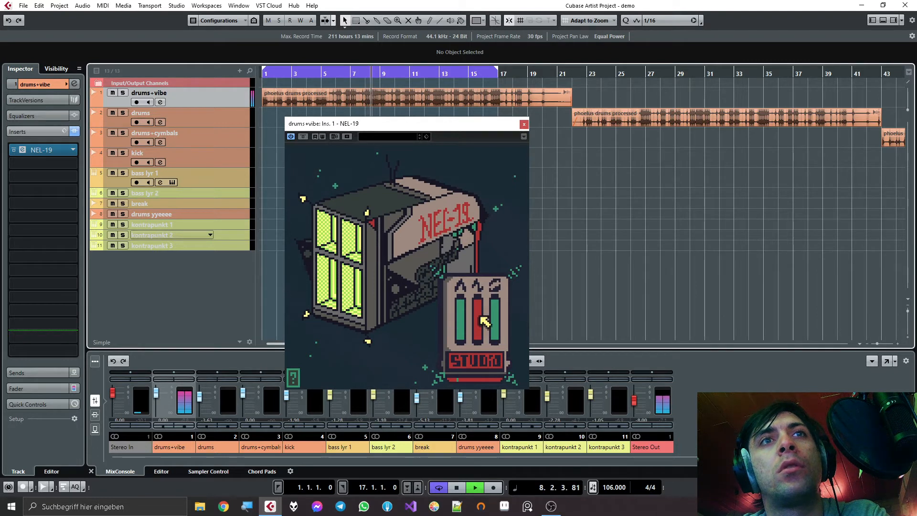
scroll(481, 318, "down", 1)
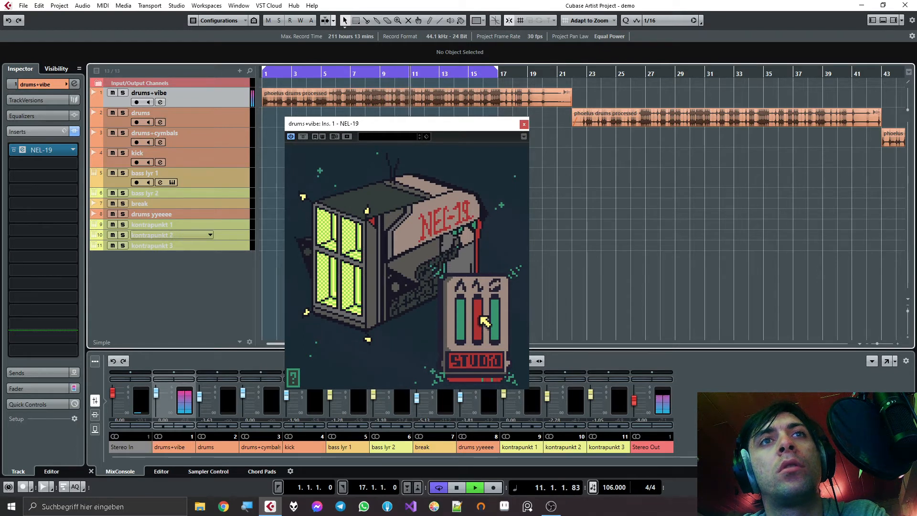
key("space")
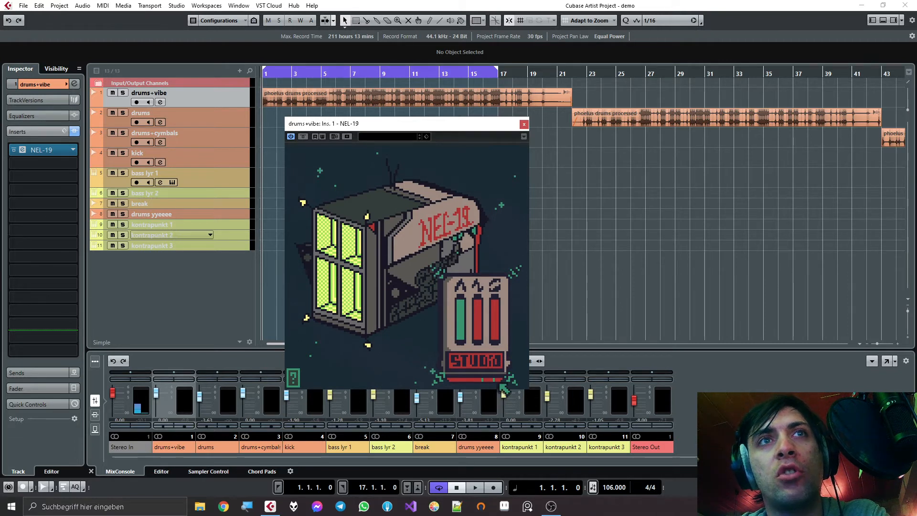
- Compare playback with the third NEL-19 slider at minimum and at maximum, keeping the frequency low
key("space")
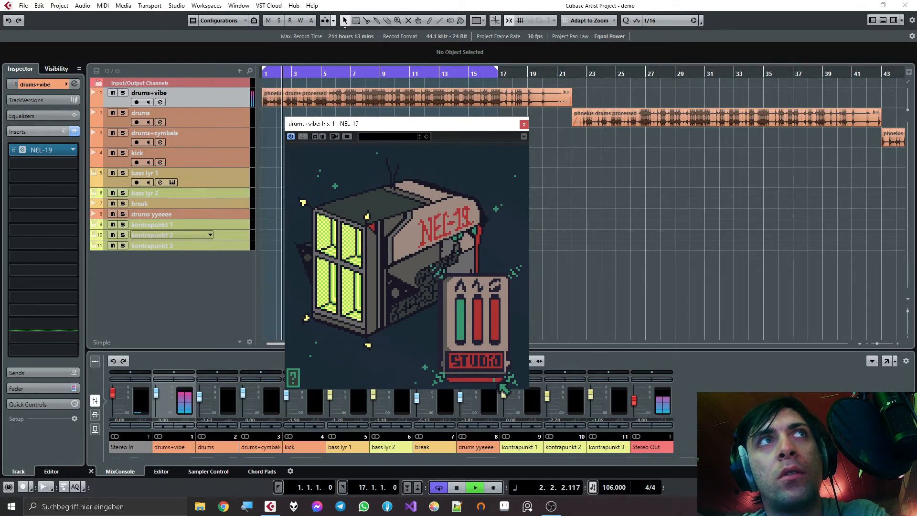
key("space")
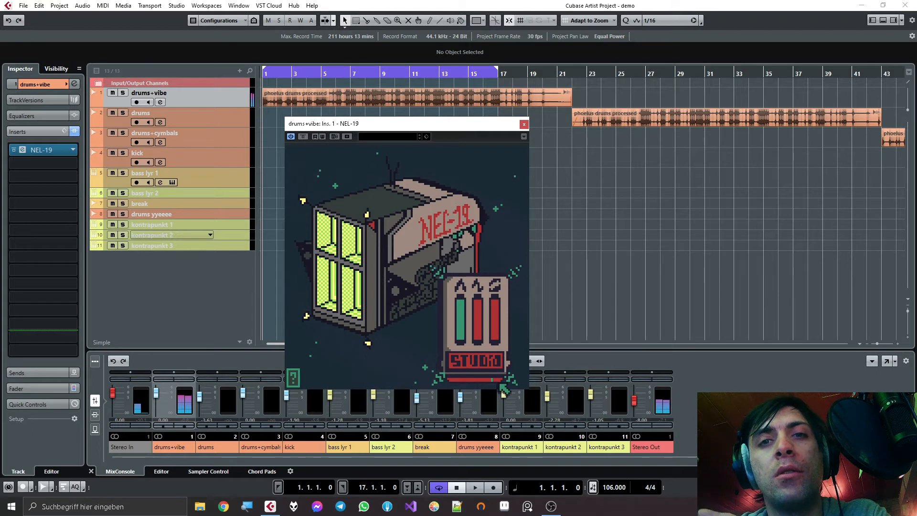
left_click(499, 338)
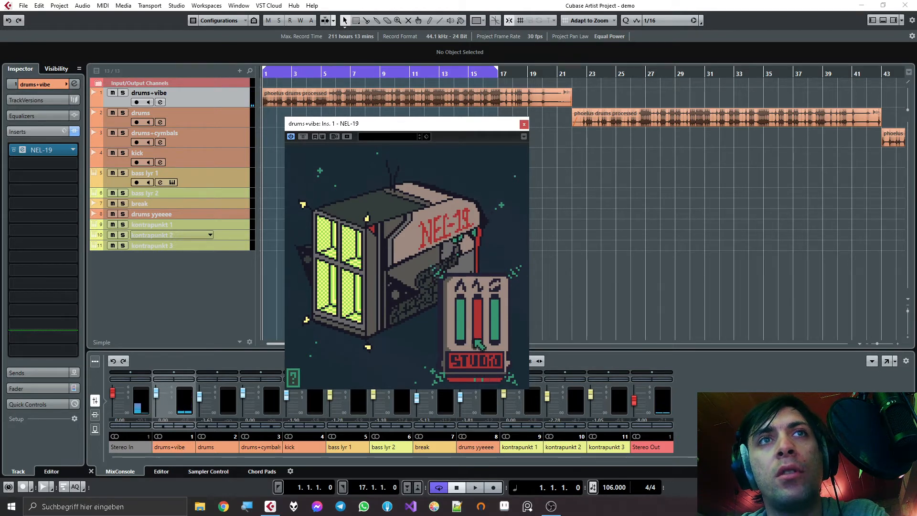
key("space")
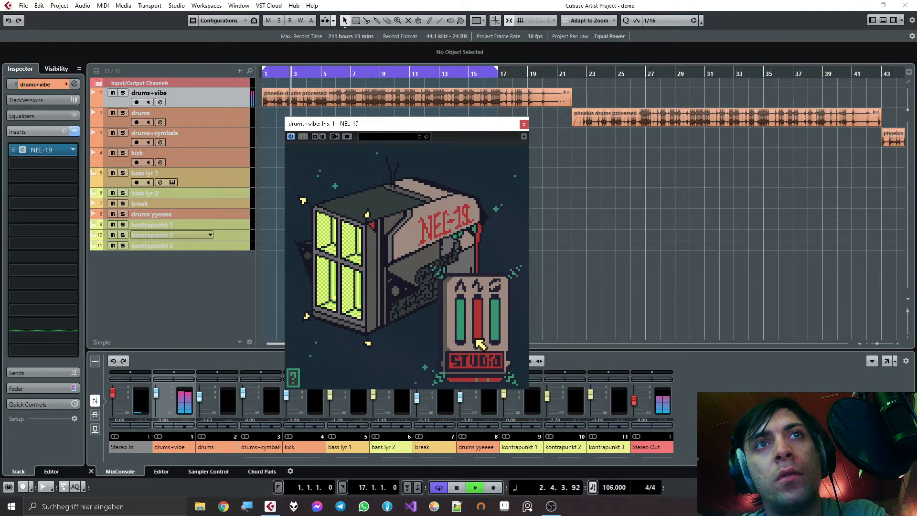
key("space")
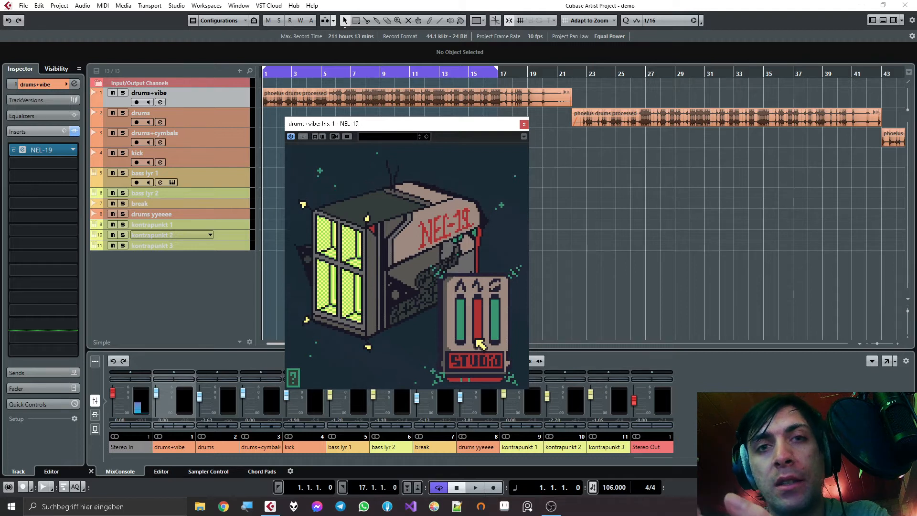
- Add Ozone Imager 2 as the second insert on the drums+vibe track and set its Width to -100%
left_click(30, 150)
type("o")
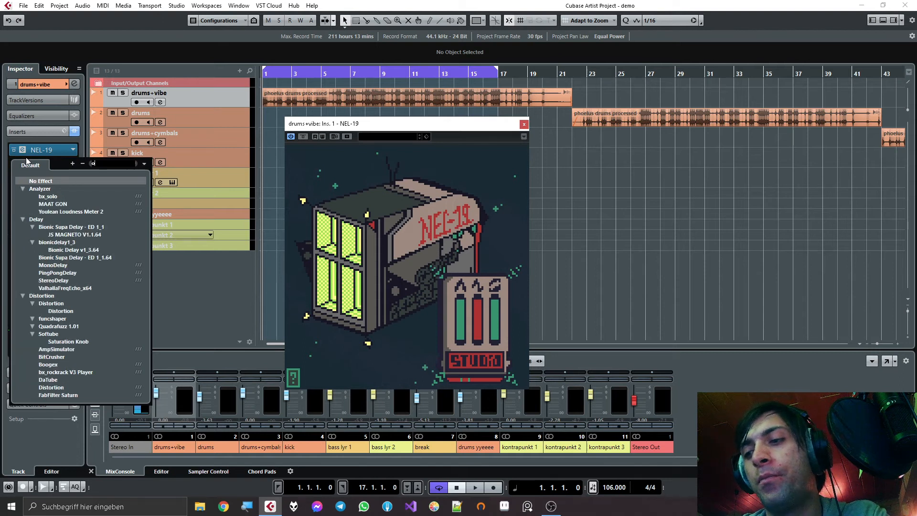
type("zone imager")
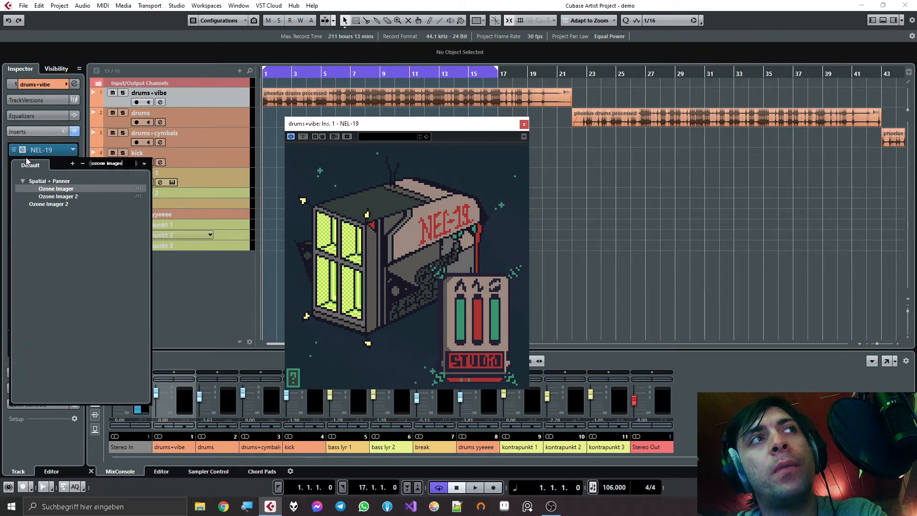
left_click(63, 197)
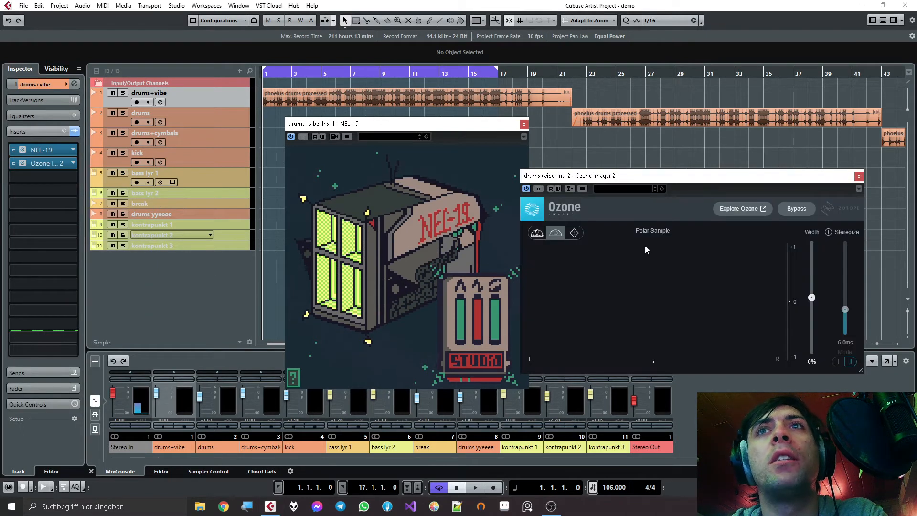
left_click_drag(812, 297, 811, 352)
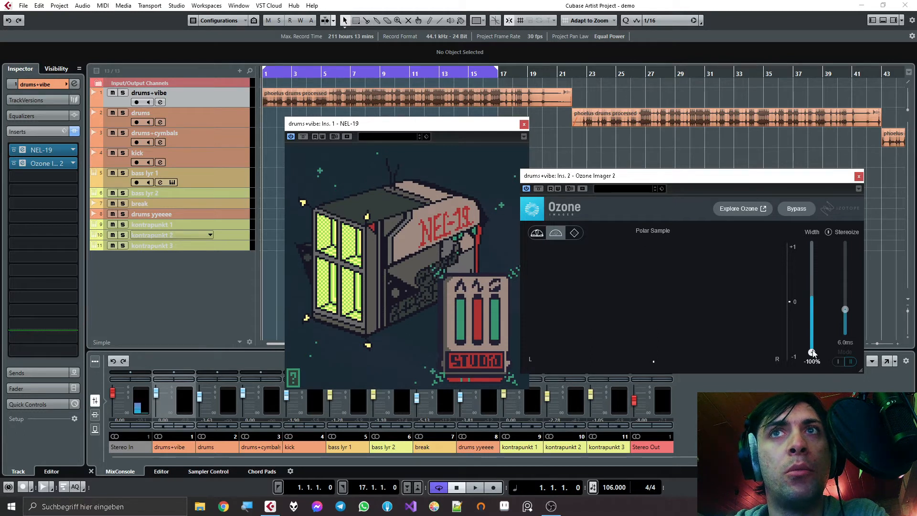
- Bring the NEL-19 window to the front and listen to the drums through the narrowed Ozone Imager output
left_click(469, 128)
key("space")
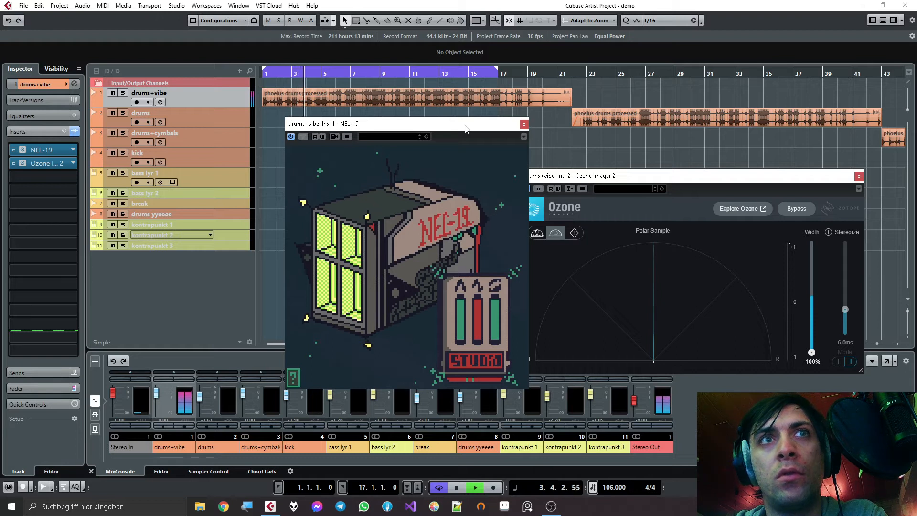
key("space")
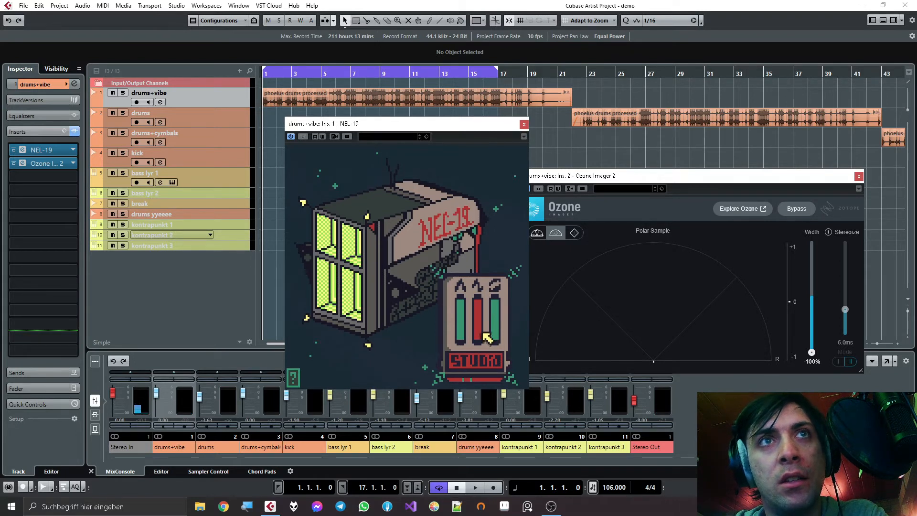
- Restart playback and gradually lower the third NEL-19 slider to its minimum with the frequency set low
key("space")
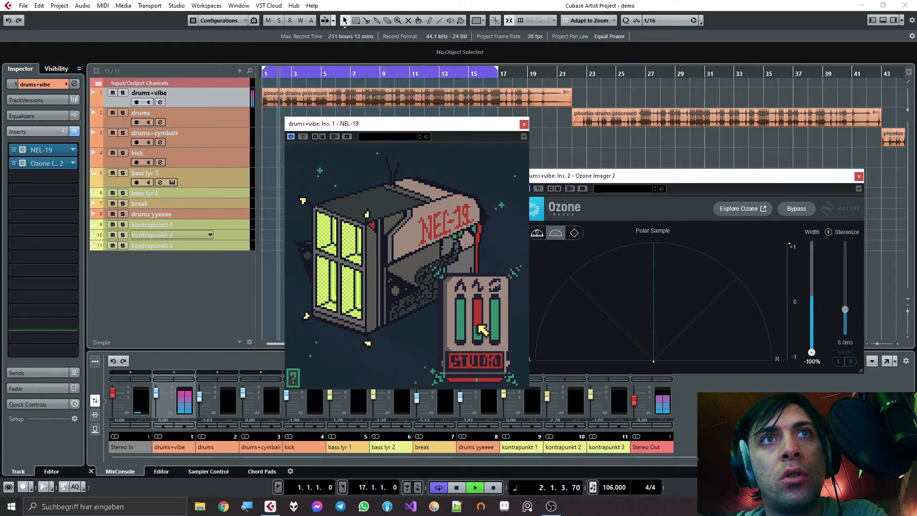
mouse_move(502, 311)
left_click_drag(501, 310, 501, 379)
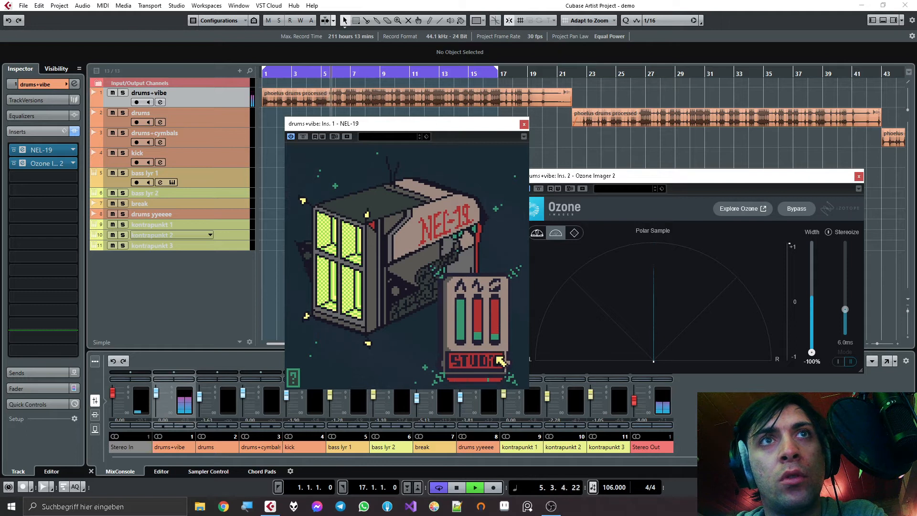
left_click_drag(496, 339, 496, 392)
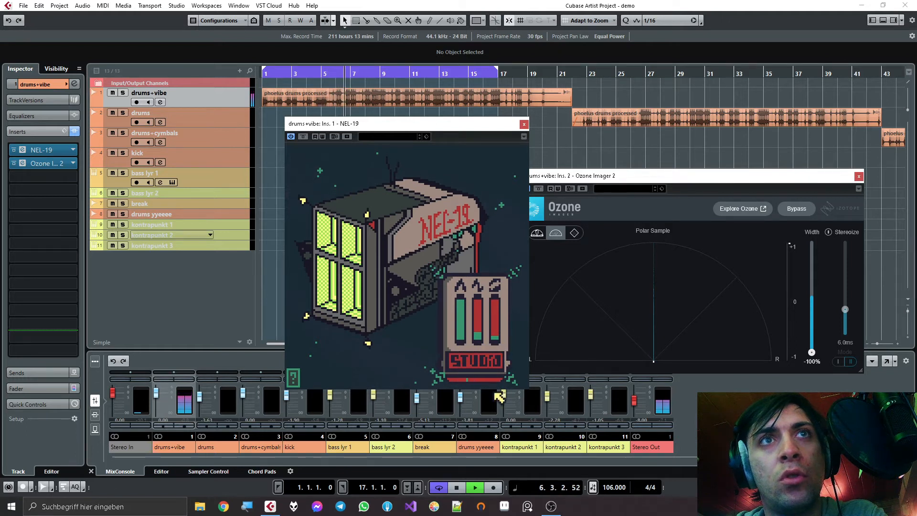
left_click_drag(497, 334, 499, 366)
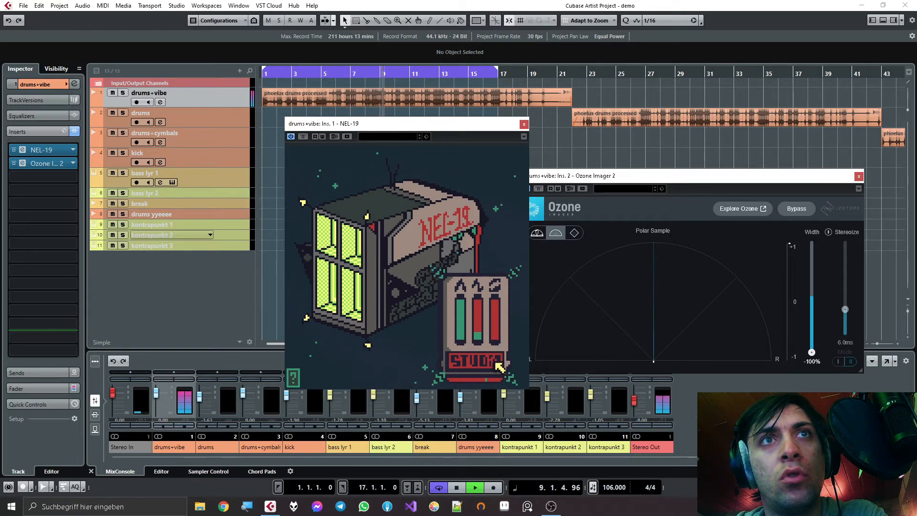
- Raise the third NEL-19 slider to 87.3% during playback, stop, and lower it close to its minimum
left_click_drag(495, 339, 495, 261)
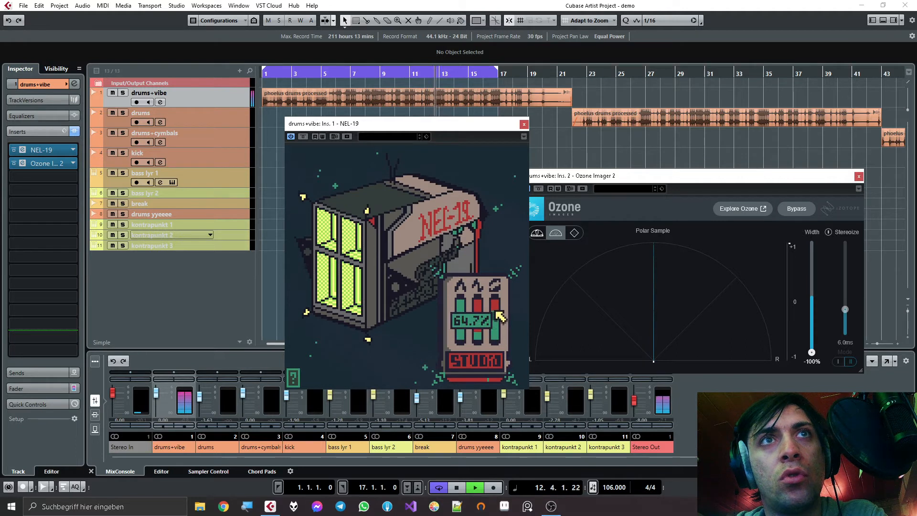
mouse_move(496, 306)
left_mouse_down()
mouse_move(495, 295)
mouse_move(494, 308)
left_mouse_up()
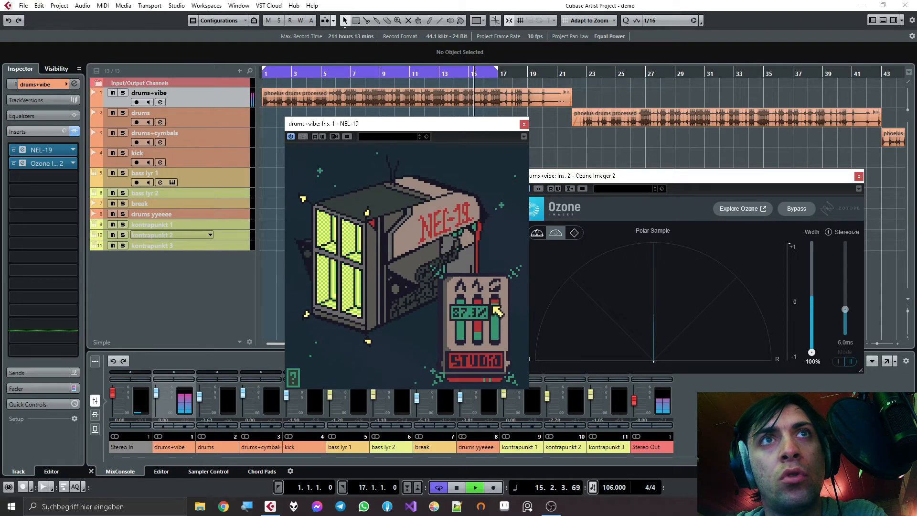
key("space")
left_click_drag(499, 309, 498, 343)
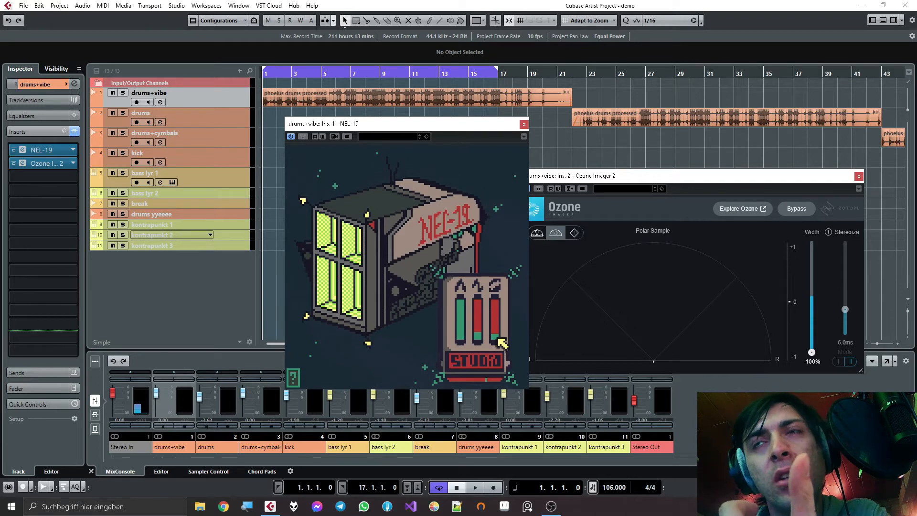
- Raise the third NEL-19 slider and insert Raum between NEL-19 and Ozone Imager 2 on the drums+vibe track
left_click_drag(498, 339, 499, 312)
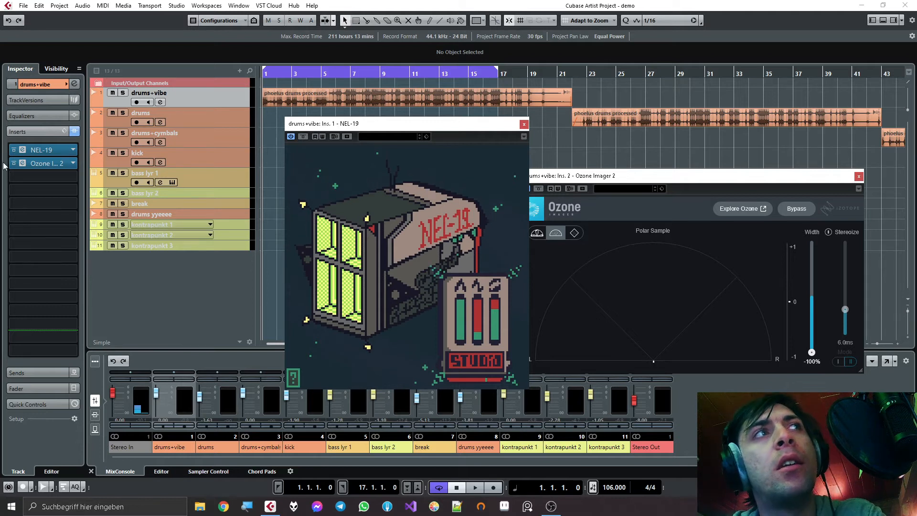
left_click(38, 177)
type("raum")
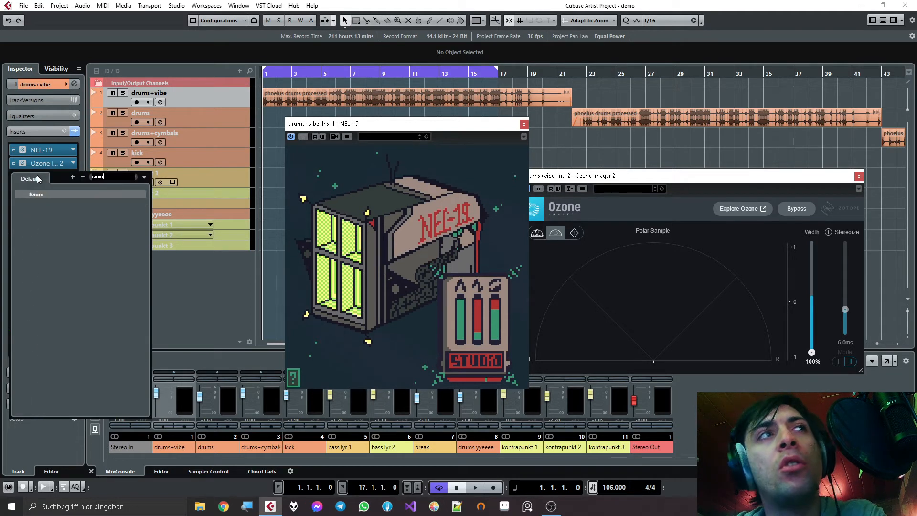
key("Return")
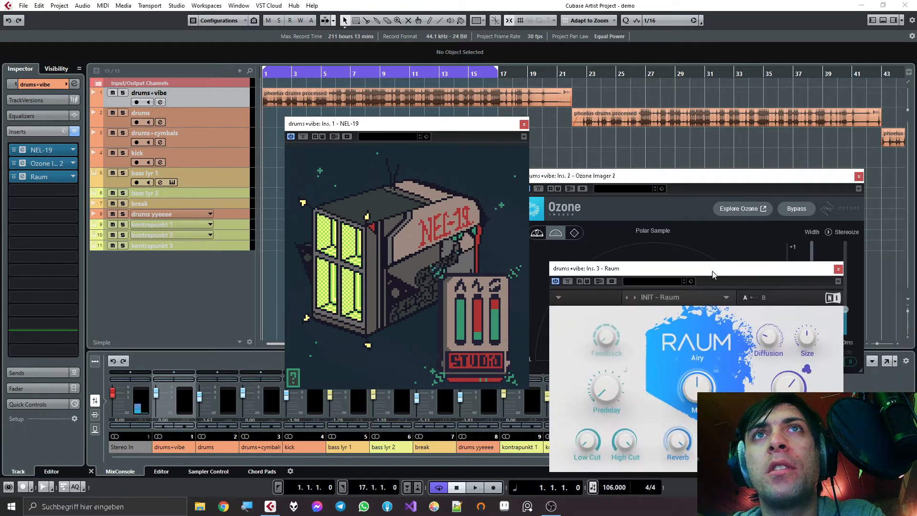
left_click_drag(40, 177, 46, 163)
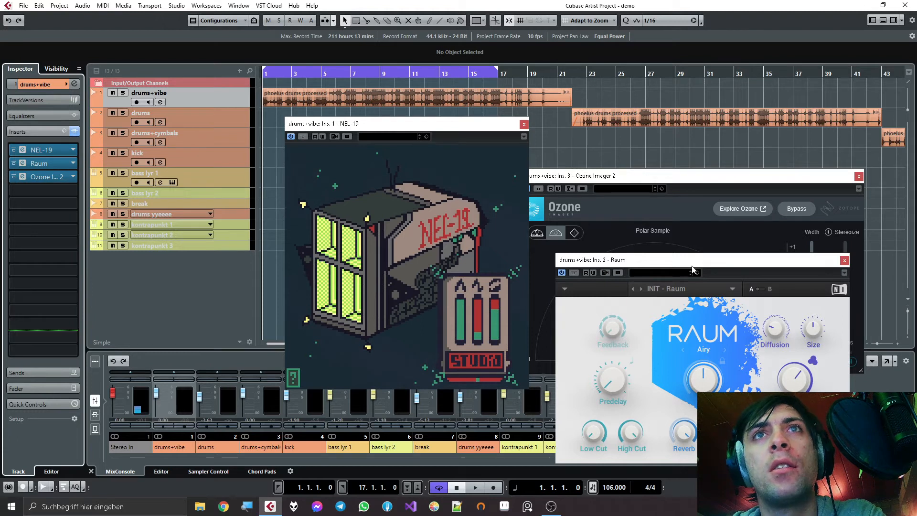
- Bypass Ozone Imager 2, uncover the NEL-19 controls beside the Raum window, and adjust the third NEL-19 slider
left_click(13, 177)
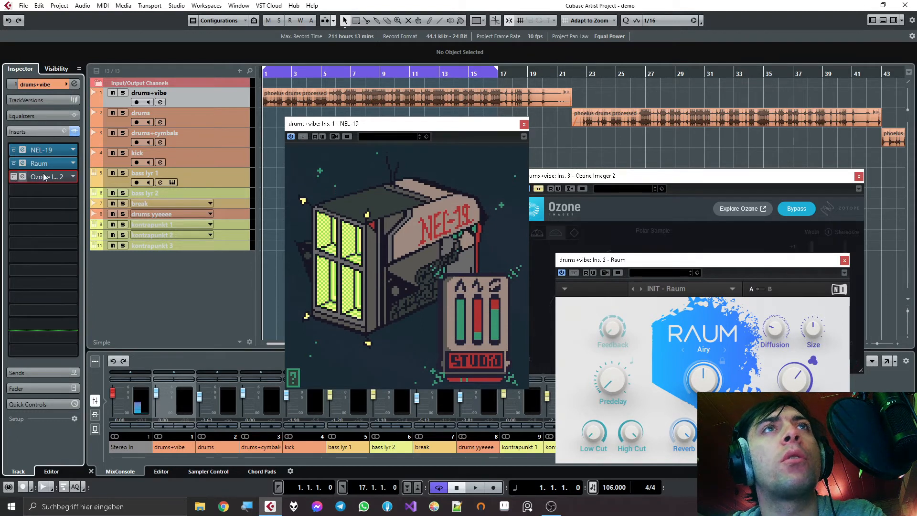
left_click_drag(667, 261, 627, 60)
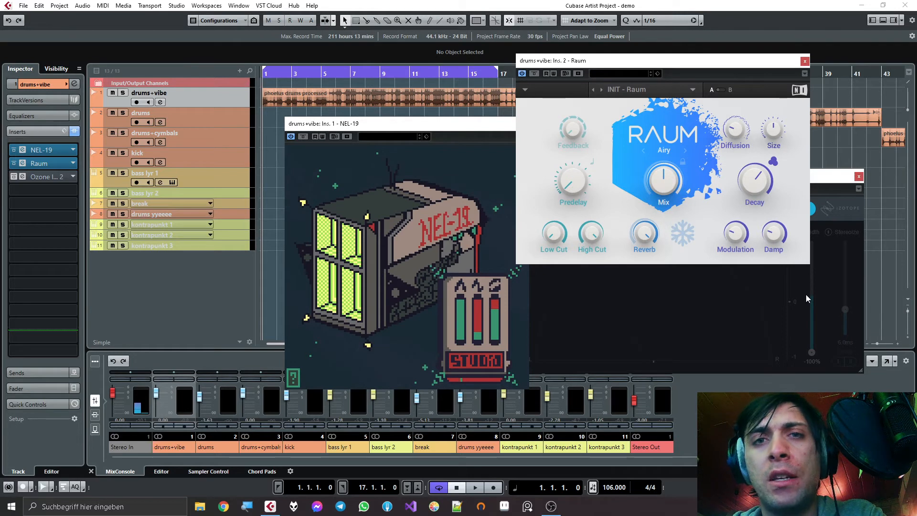
left_click(495, 319)
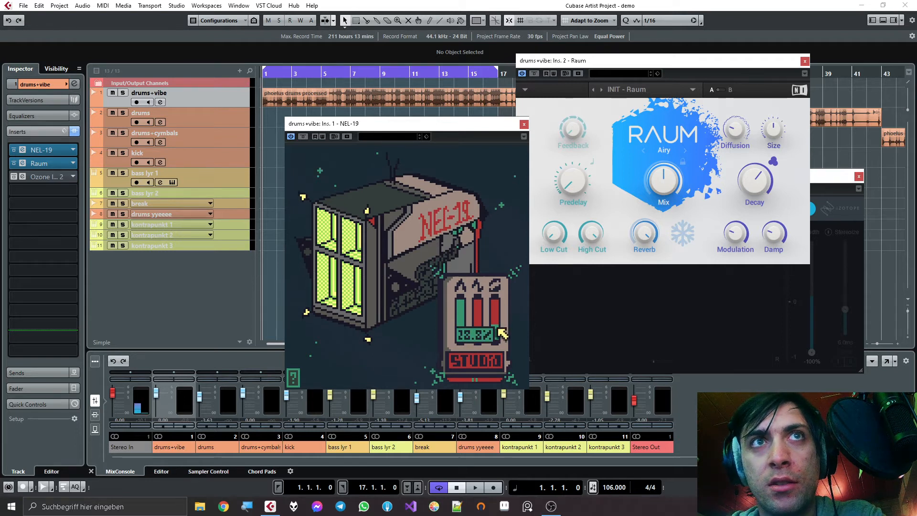
mouse_move(592, 239)
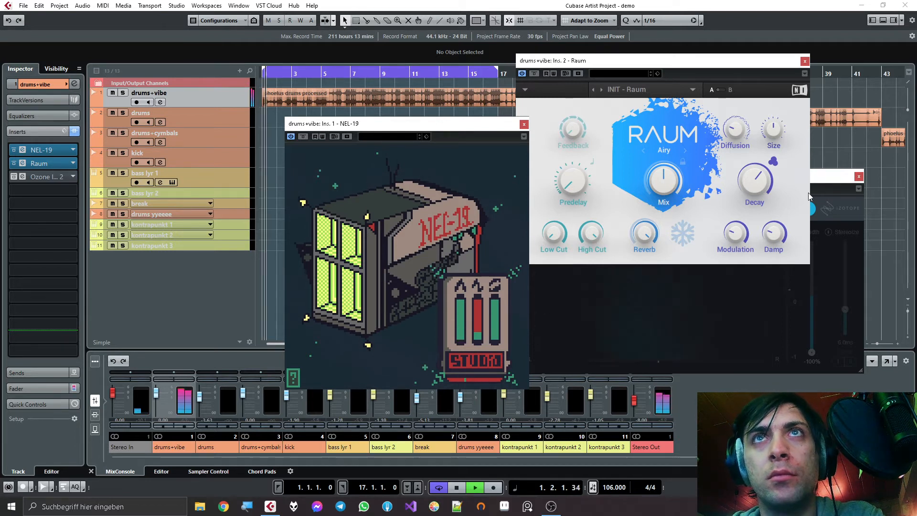
- During playback, adjust Raum's Decay, Modulation and Diffusion, and set Damp to 33.5%
left_click(762, 180)
left_click_drag(736, 234, 736, 258)
mouse_move(774, 234)
left_mouse_down()
mouse_move(774, 217)
mouse_move(775, 239)
left_mouse_up()
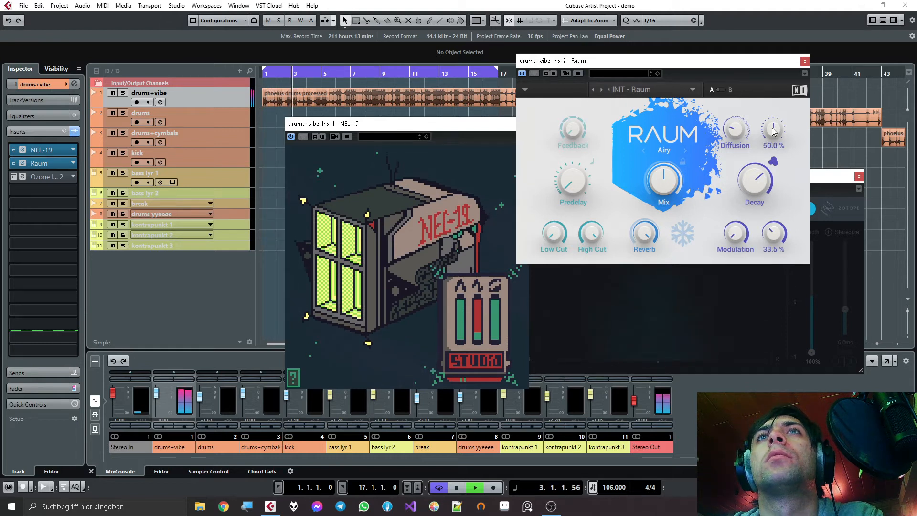
left_click_drag(736, 129, 736, 120)
- Reduce Raum's High Cut, raise Mix to its maximum, and fine-tune the Reverb and Decay amounts
left_click_drag(591, 233, 554, 235)
left_click_drag(667, 183, 667, 135)
left_click_drag(650, 228, 648, 239)
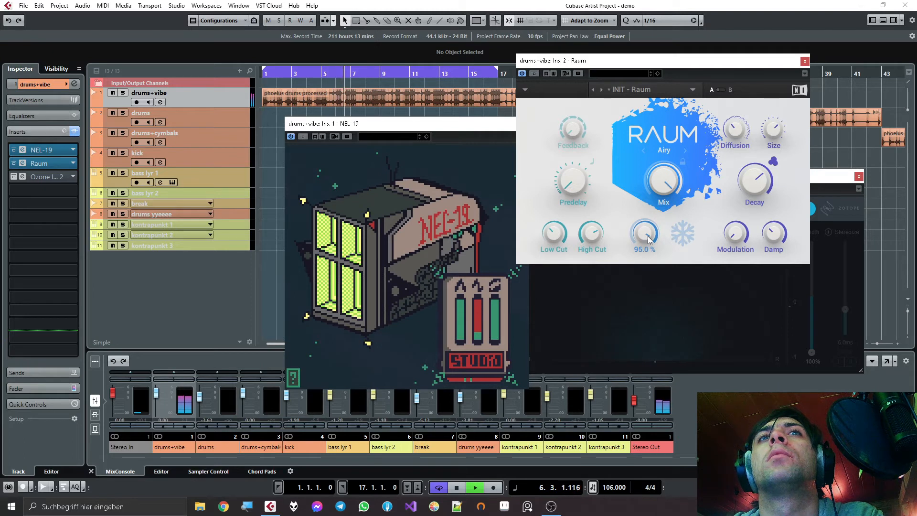
left_click_drag(644, 233, 644, 186)
left_click_drag(754, 181, 755, 181)
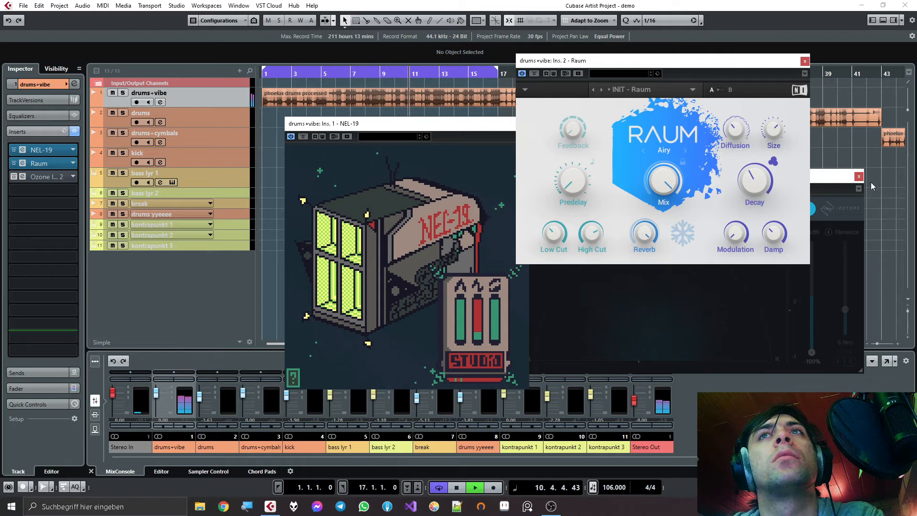
- Reactivate Ozone Imager 2, vary the third NEL-19 slider during playback to hear the effect in mono, and stop playback
left_click(828, 177)
left_click(538, 189)
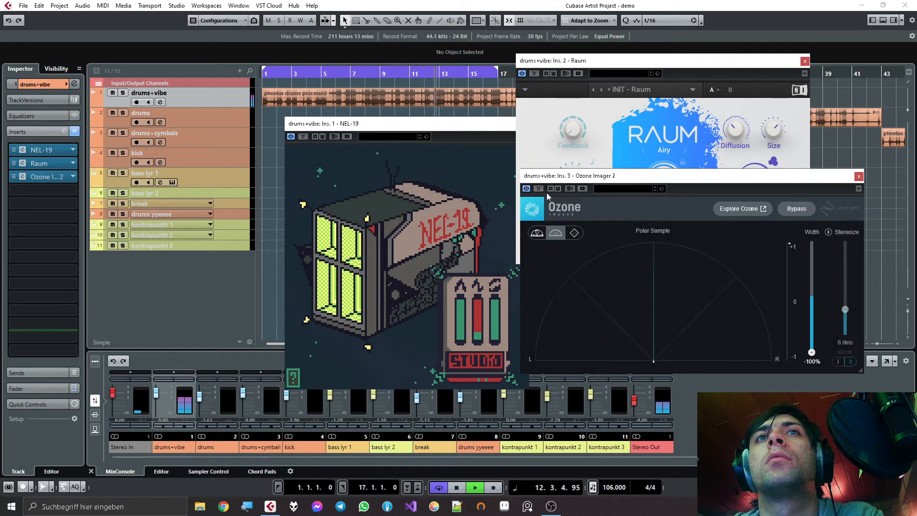
left_click(499, 316)
mouse_move(499, 315)
left_mouse_down()
mouse_move(499, 343)
mouse_move(500, 310)
left_mouse_up()
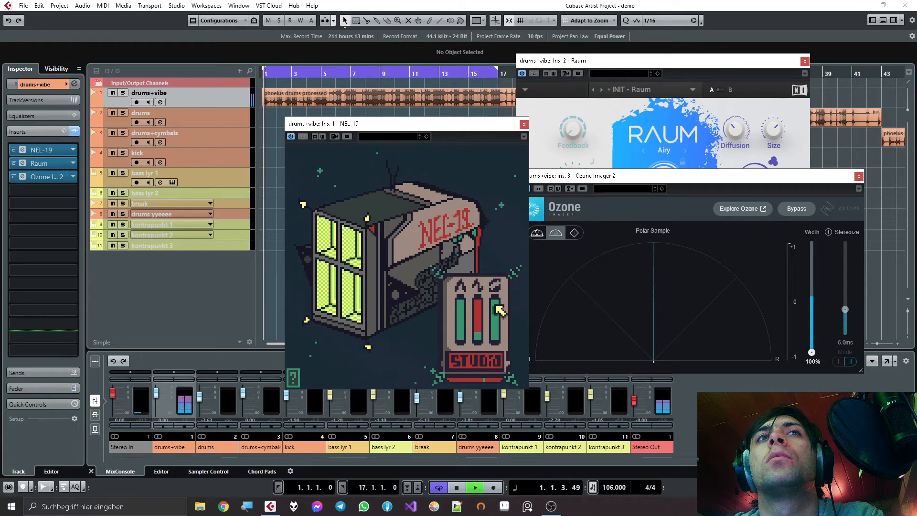
left_click_drag(499, 310, 499, 329)
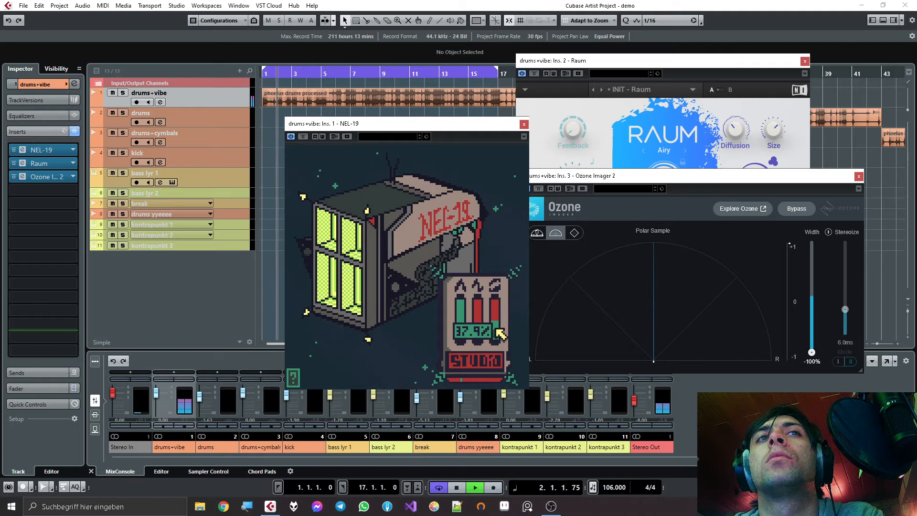
mouse_move(497, 317)
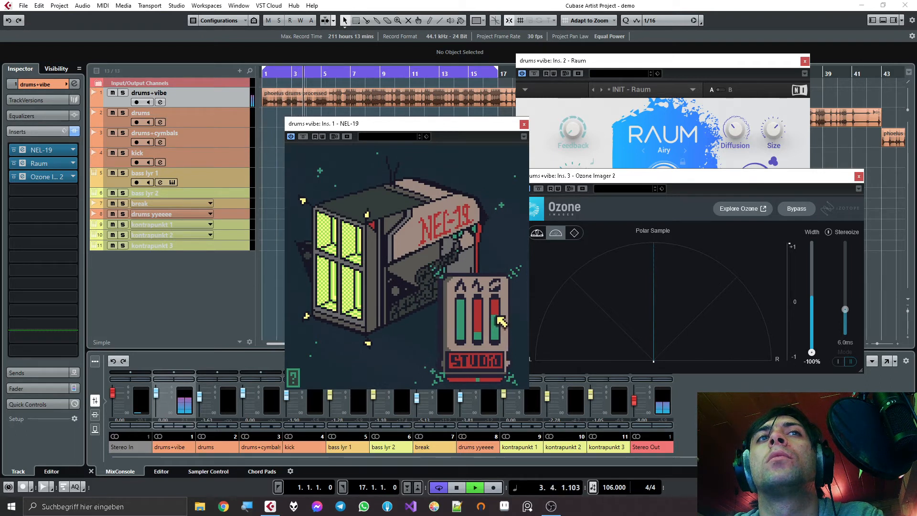
left_click_drag(500, 321, 497, 330)
key("space")
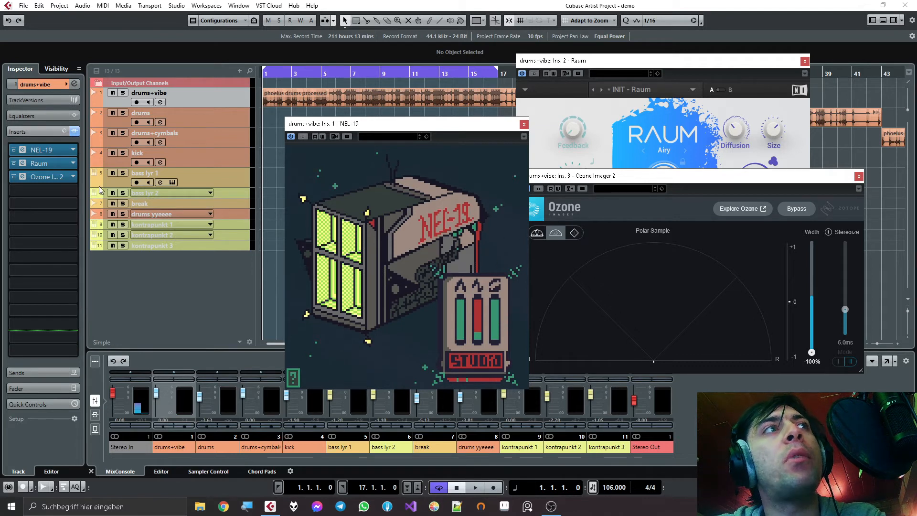
- Remove Ozone Imager 2 from the third insert of the drums+vibe track, discarding its changes
left_click(72, 177)
scroll(37, 210, "up", 6)
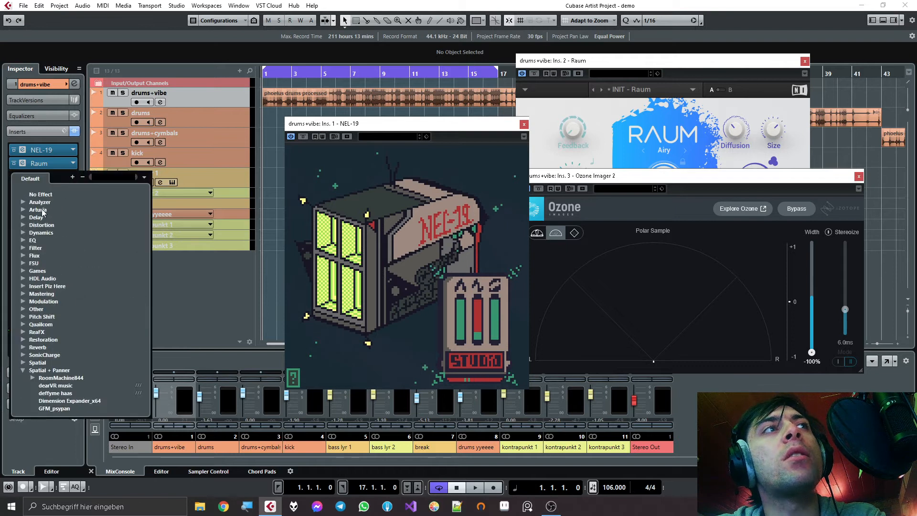
left_click(44, 194)
left_click(437, 278)
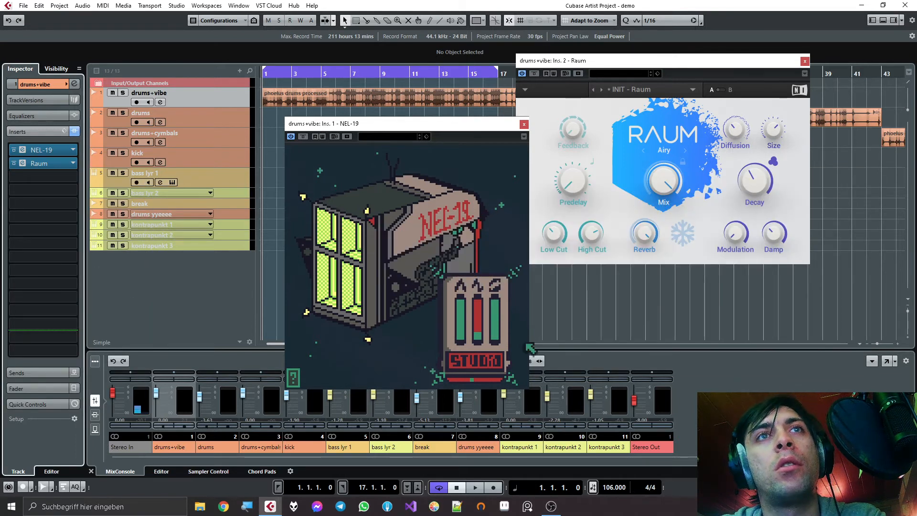
- Restart playback and sweep the third NEL-19 slider between its minimum and maximum with the Raum reverb active
key("space")
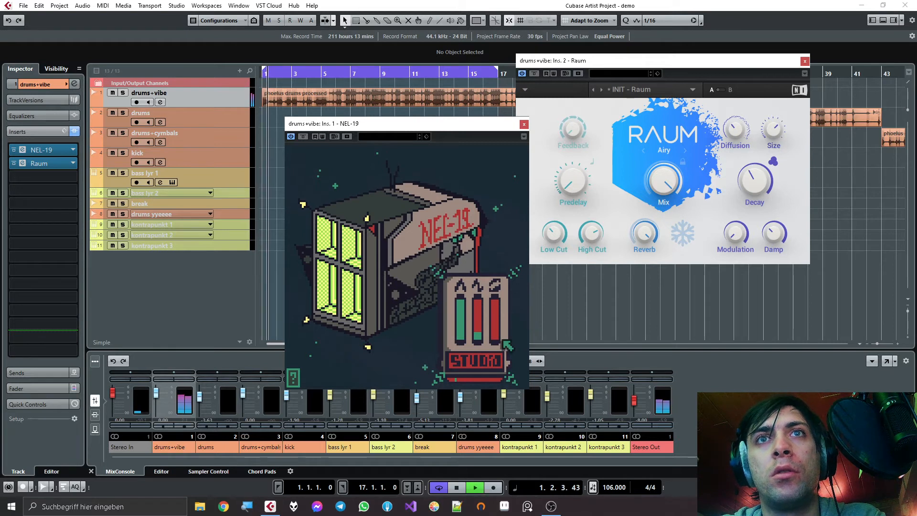
left_click_drag(495, 338, 494, 330)
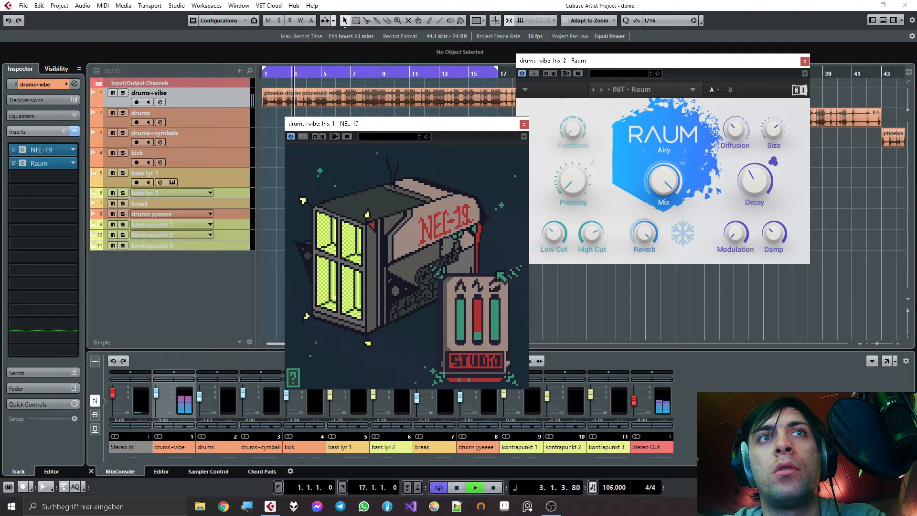
left_click_drag(495, 307, 499, 371)
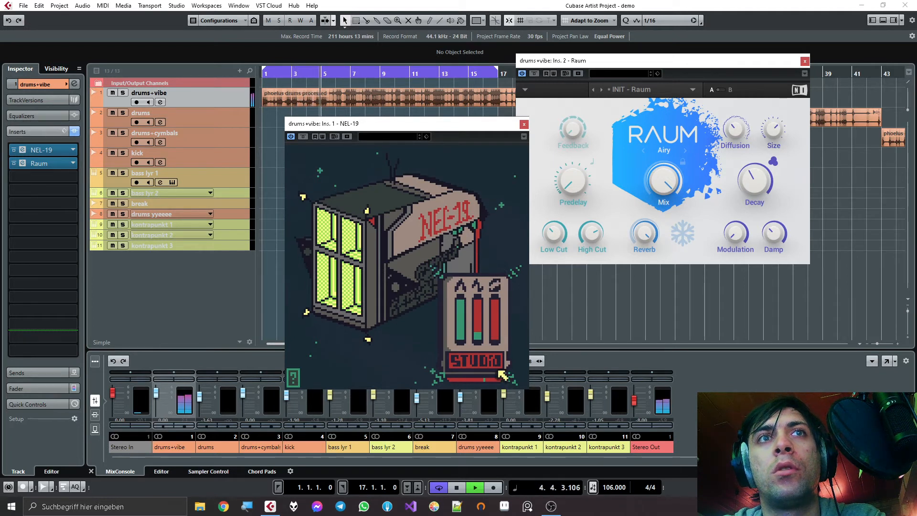
left_click_drag(498, 371, 505, 262)
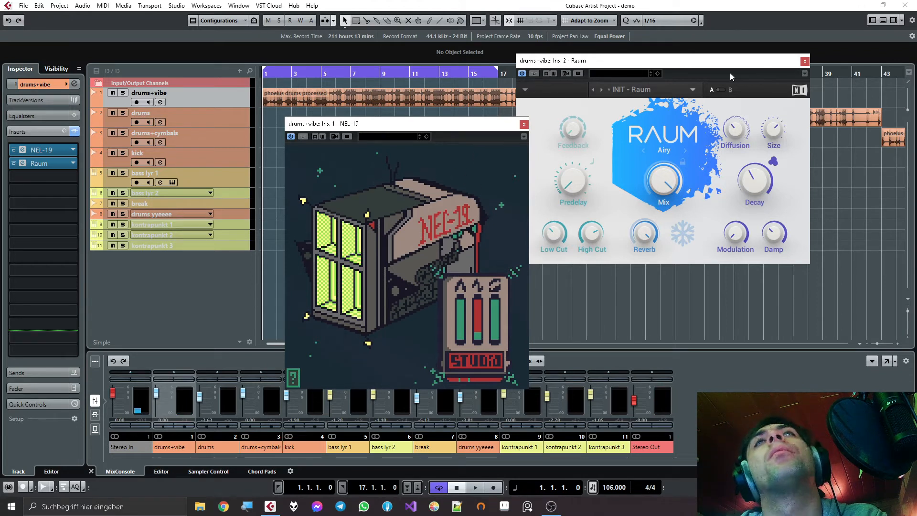
- Close the Raum window and remove Raum from the drums+vibe inserts, discarding its changes
left_click(804, 61)
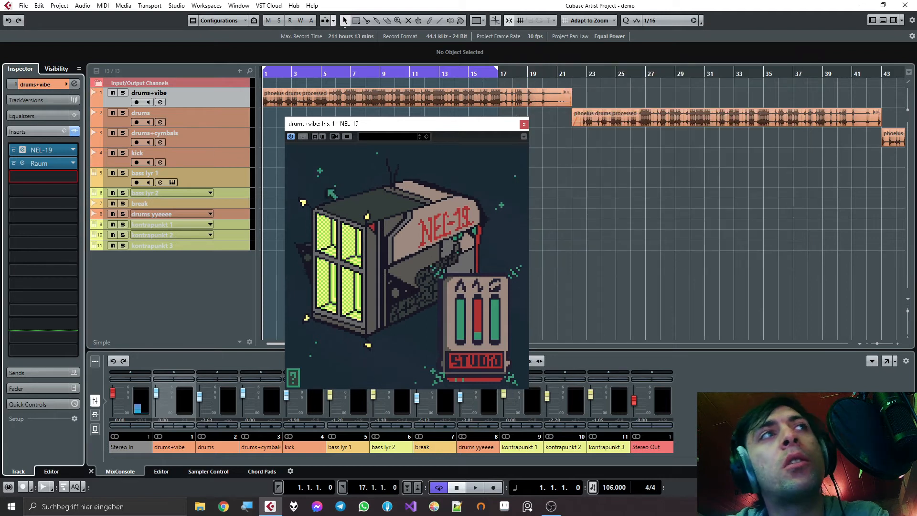
left_click(72, 163)
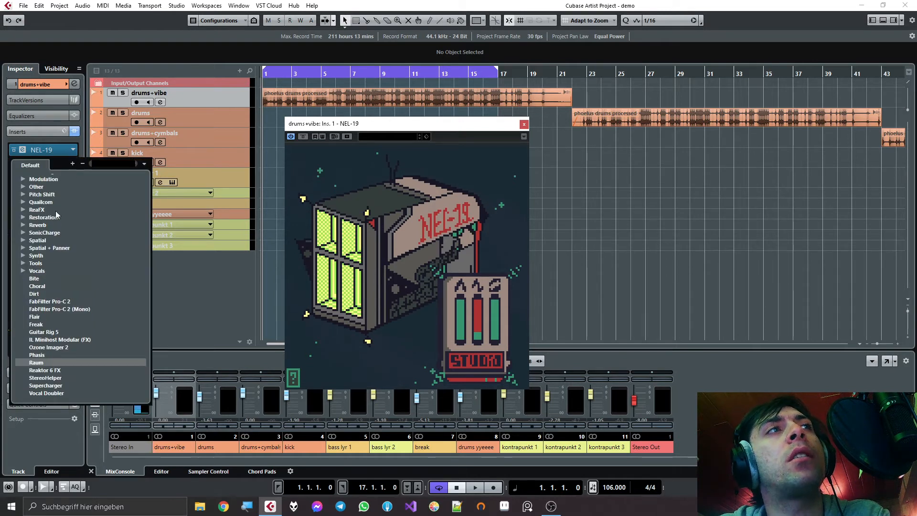
scroll(56, 211, "up", 5)
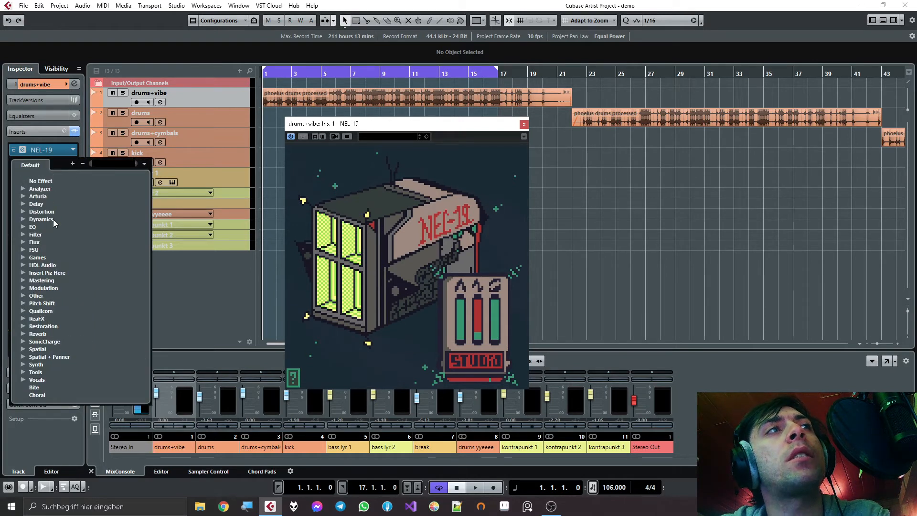
left_click(47, 183)
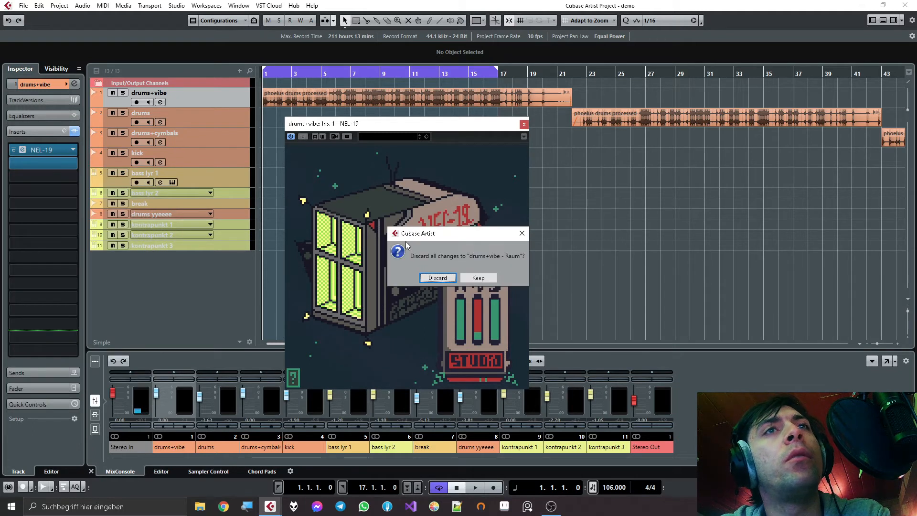
left_click(422, 268)
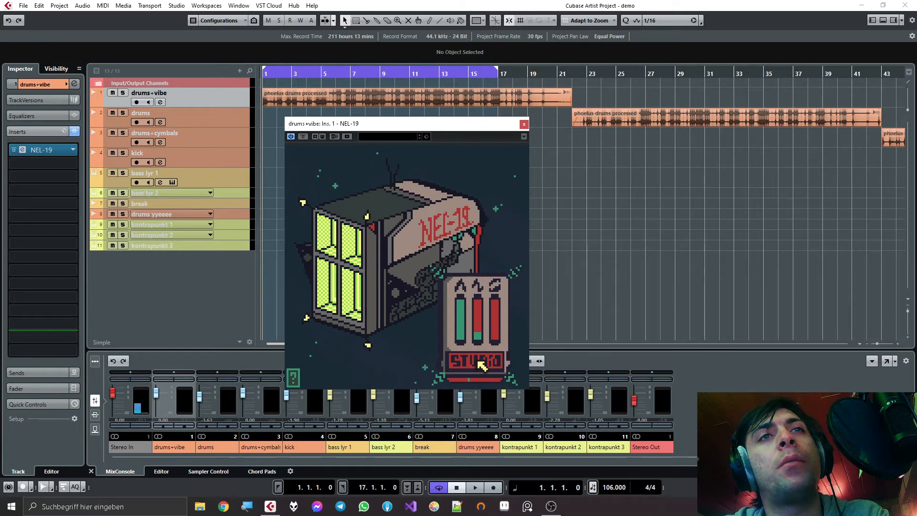
- Close the NEL-19 window and play the drums track's clip with the loop range set from bar 23 to 41
left_click(524, 124)
key("g")
scroll(357, 144, "down", 7)
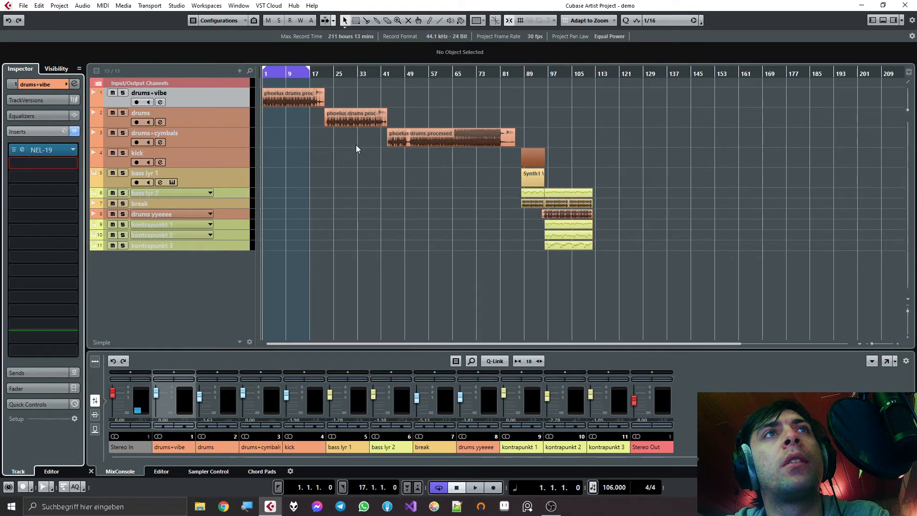
scroll(327, 128, "up", 5)
left_click(328, 127)
key("space")
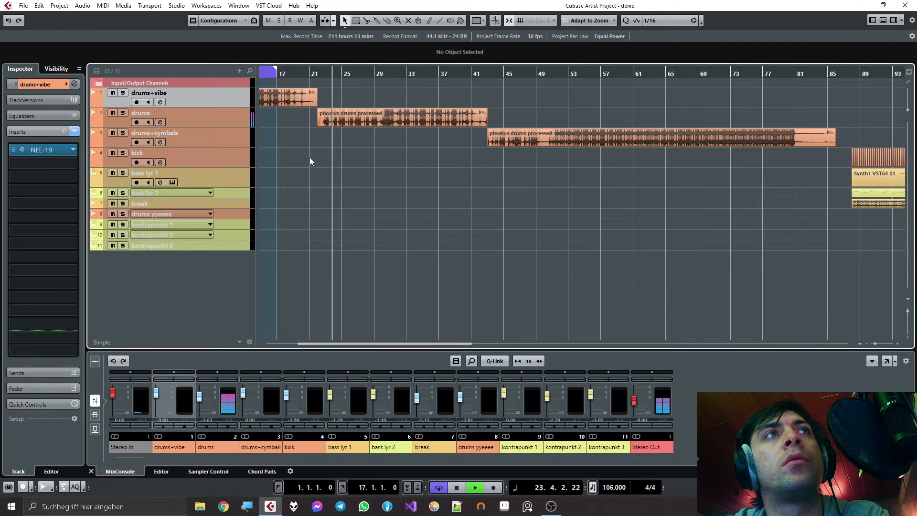
left_click(322, 80, "ctrl")
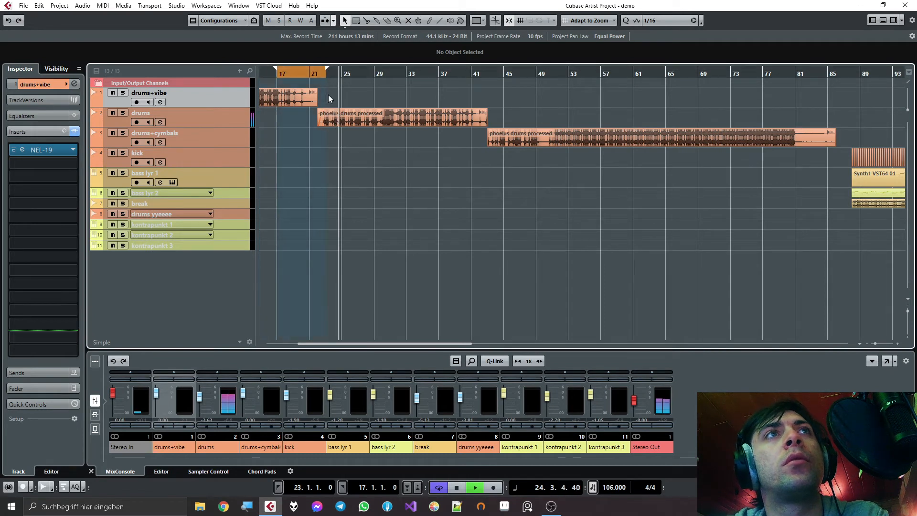
left_click(472, 76, "alt")
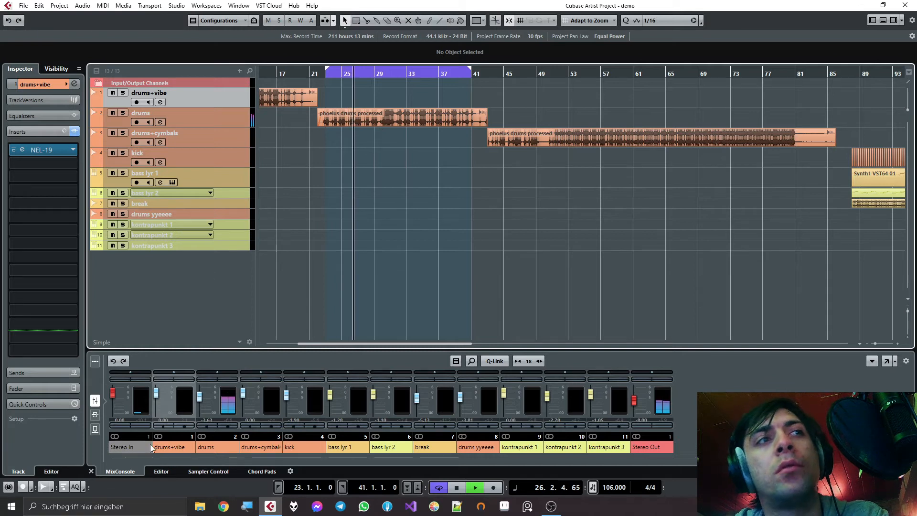
- Display the mixer inserts, open NEL-19 on the drums channel, and stop playback
left_click(95, 415)
left_click_drag(181, 396, 212, 398)
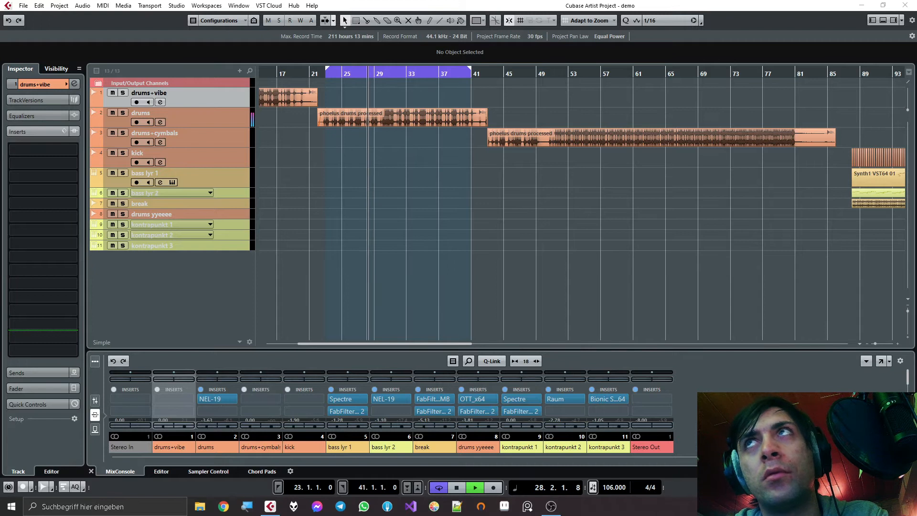
left_click(212, 398)
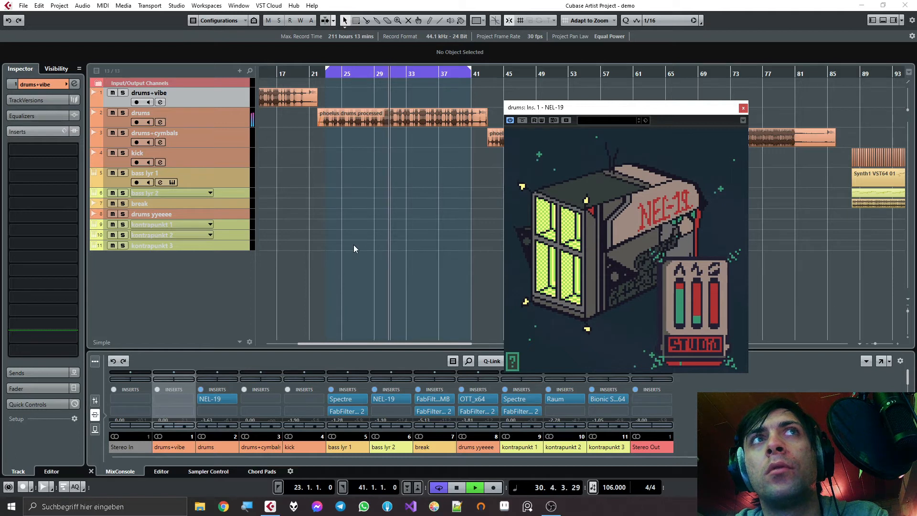
key("space")
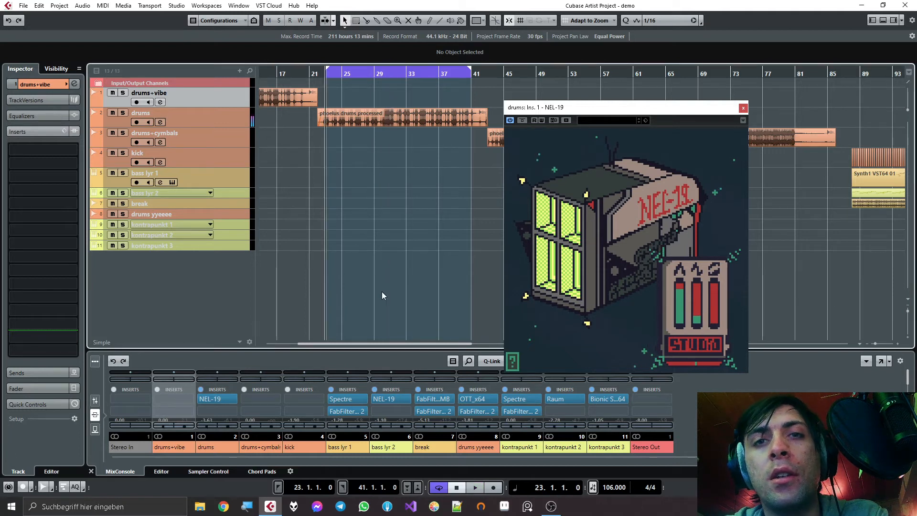
- Select the drums track in the track list
right_click(202, 111)
left_click(190, 119)
right_click(190, 119)
left_click(226, 149)
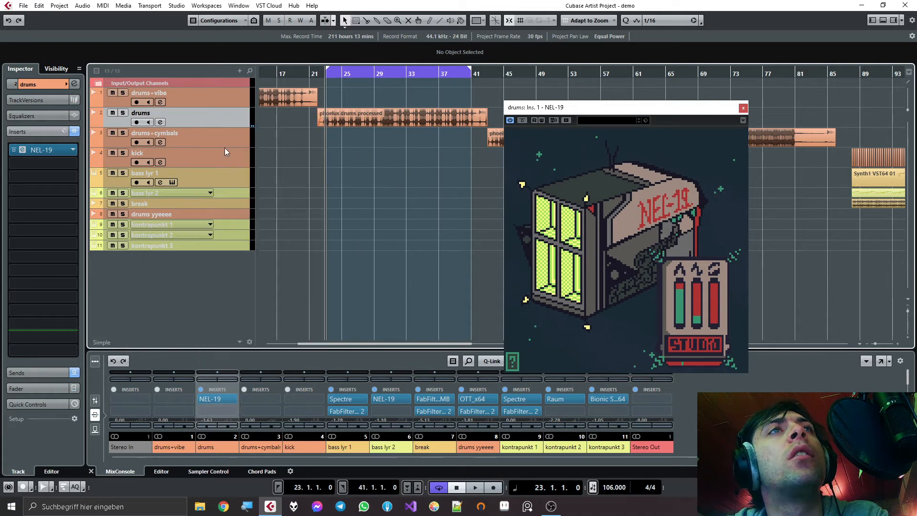
- Duplicate the drums track three times with its NEL-19 insert and start playback from bar 23
right_click(213, 144)
left_click(232, 181)
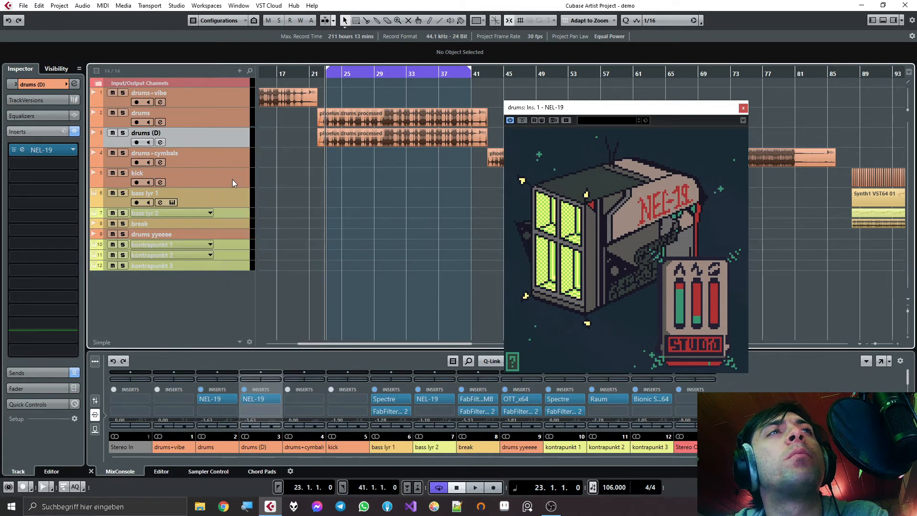
right_click(192, 156)
left_click(220, 184)
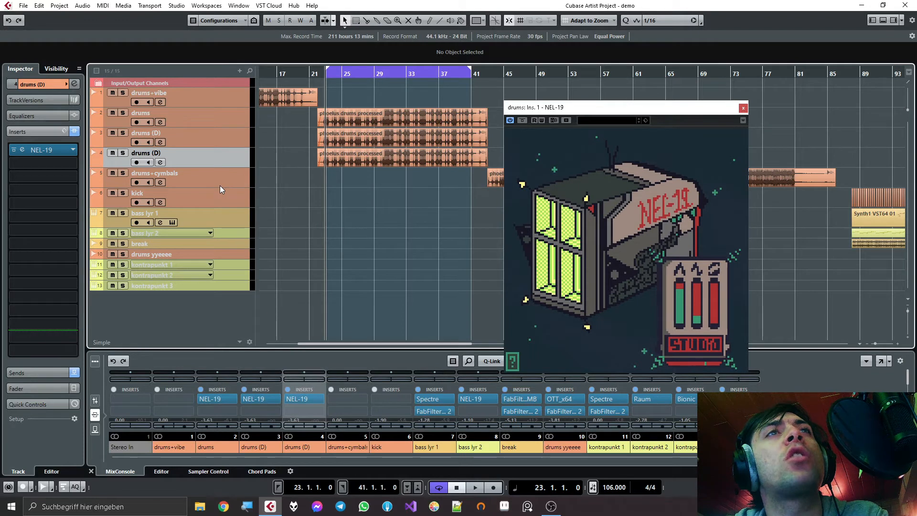
key("space")
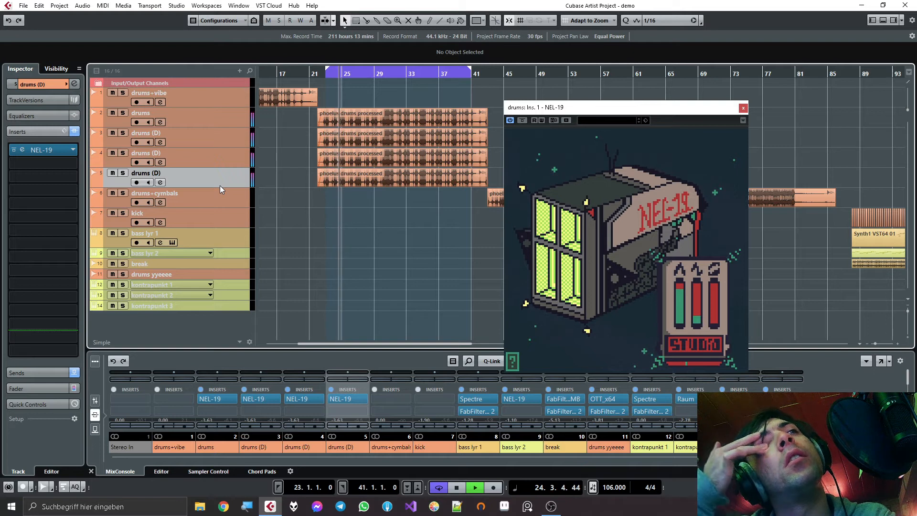
- Duplicate all four drums tracks together, listen to the stacked copies, and stop playback
right_click(199, 117)
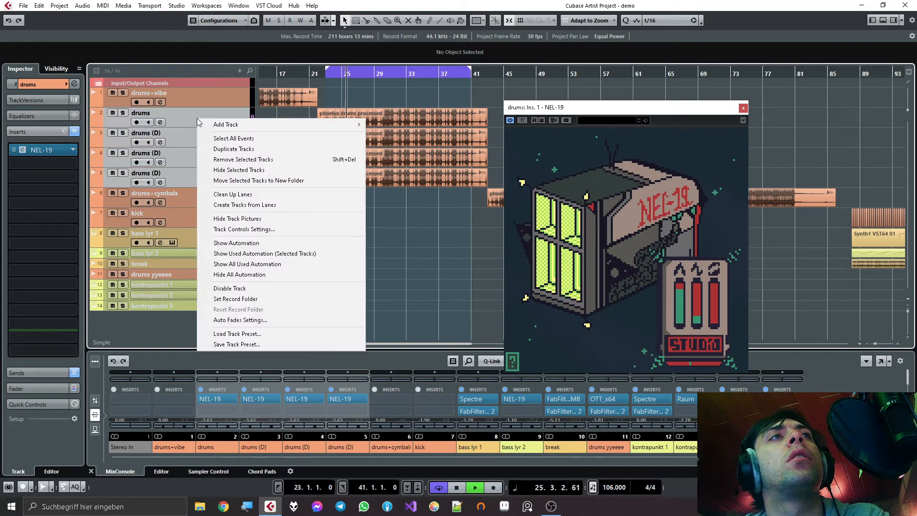
left_click(226, 148)
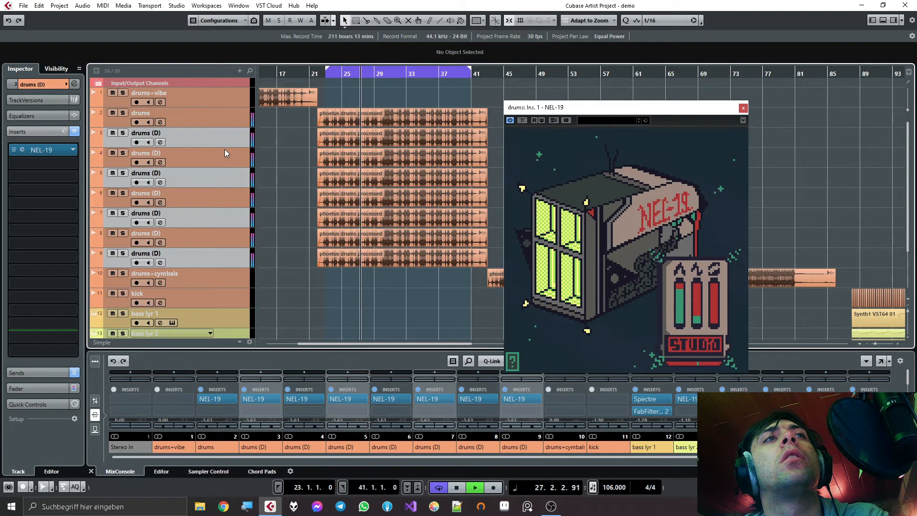
key("space")
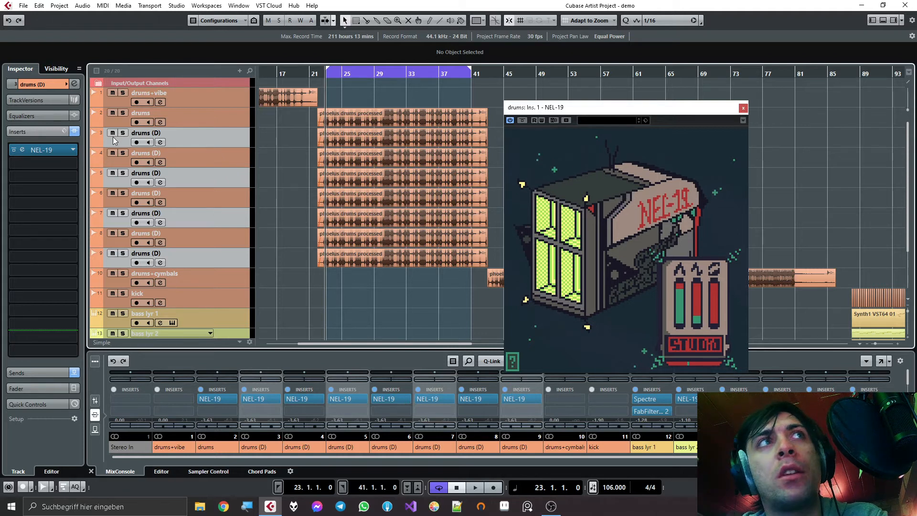
- Remove all the duplicated drums (D) tracks, keeping only the original drums track
right_click(227, 142)
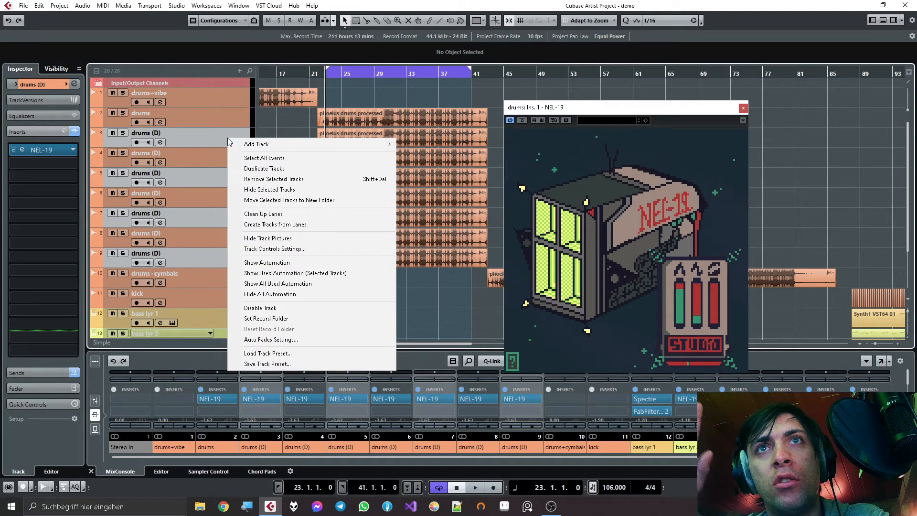
left_click(266, 179)
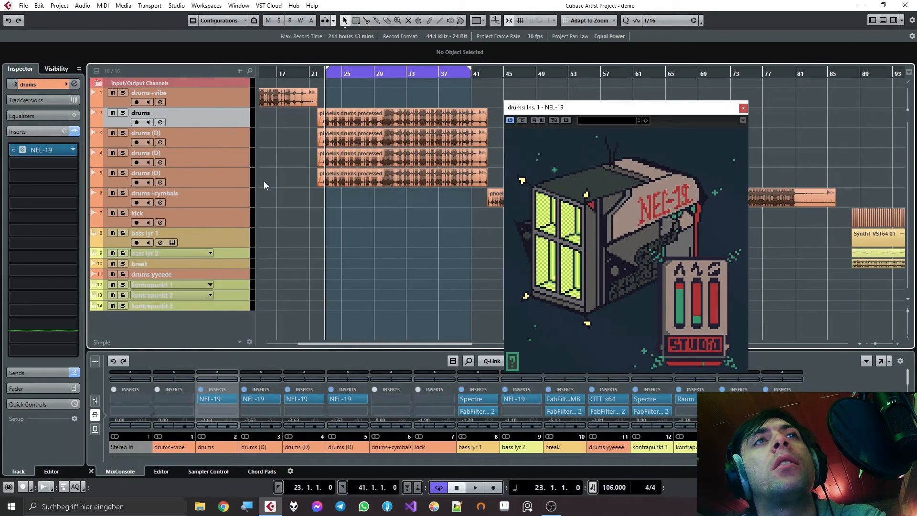
left_click(192, 171, "shift")
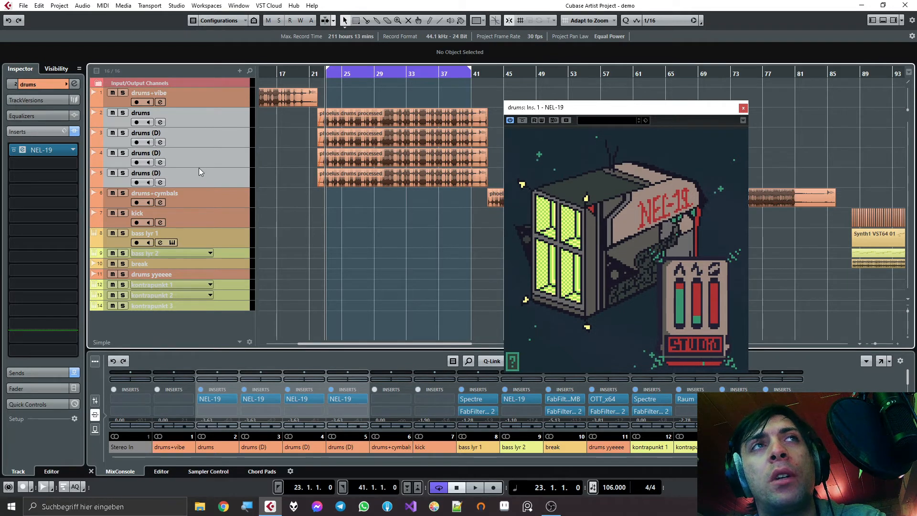
left_click(209, 153)
left_click(194, 139)
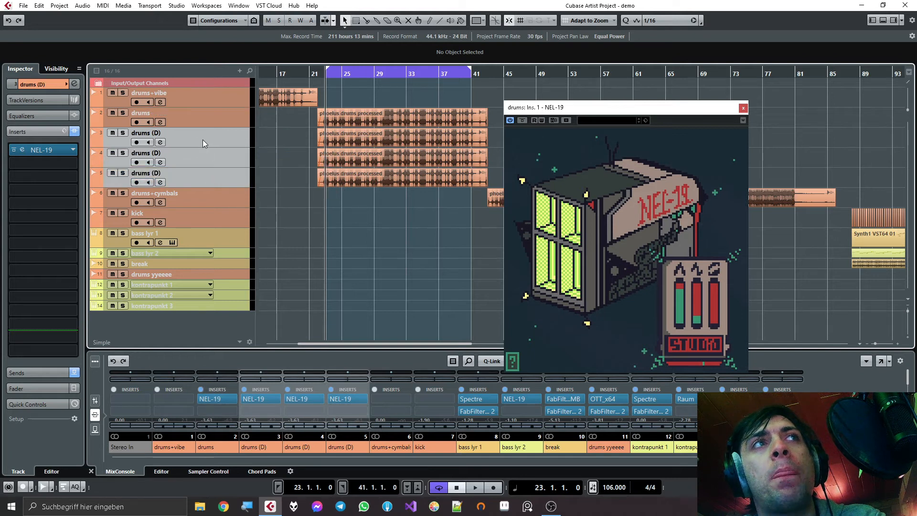
right_click(202, 139)
left_click(243, 180)
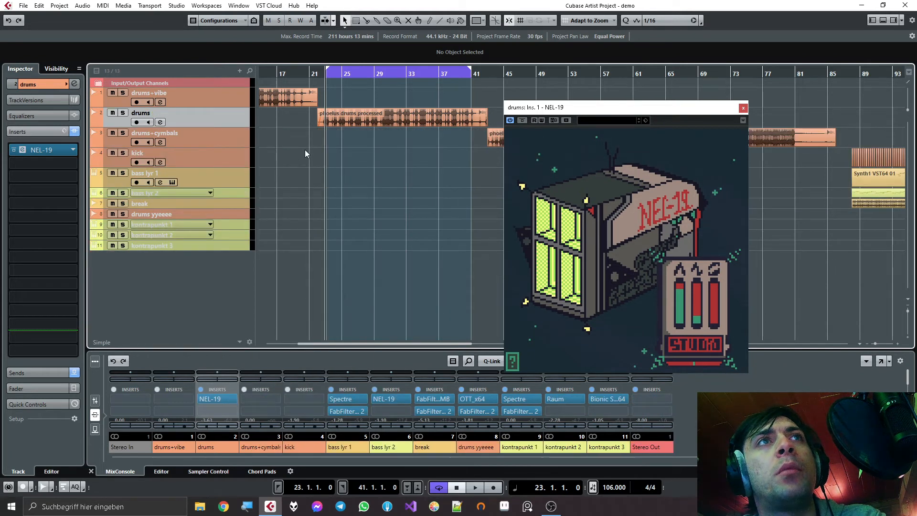
- Play the drums+cymbals clip briefly from bar 44, stop, and set the playhead to bar 51
left_click(357, 115)
scroll(325, 139, "down", 3)
left_click(403, 72)
key("space")
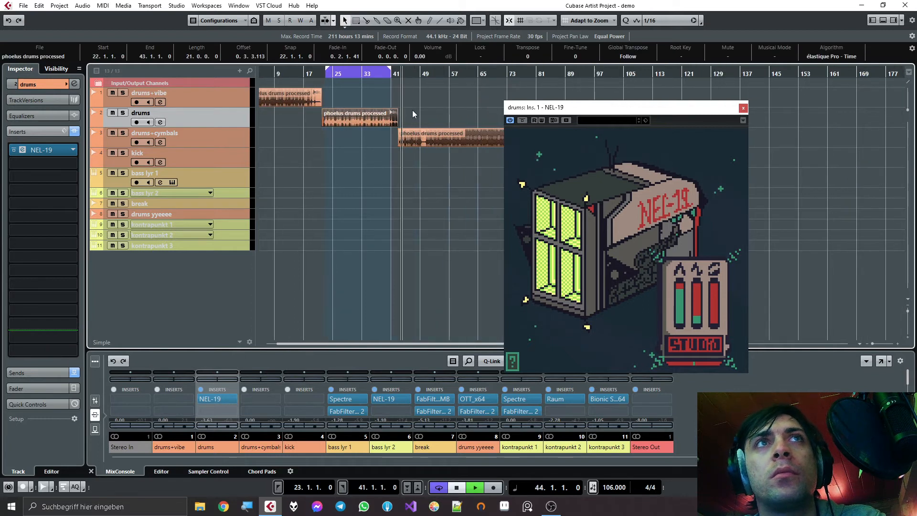
scroll(375, 137, "down", 2)
key("space")
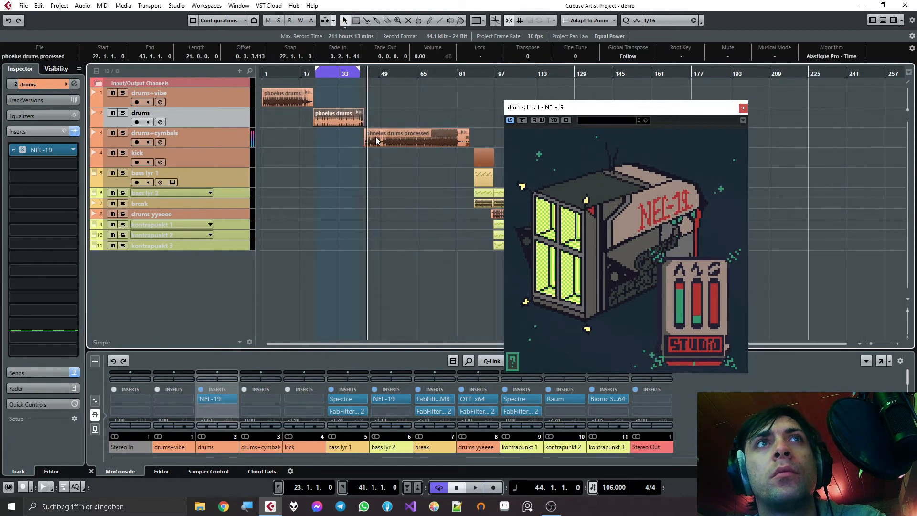
scroll(407, 137, "up", 5)
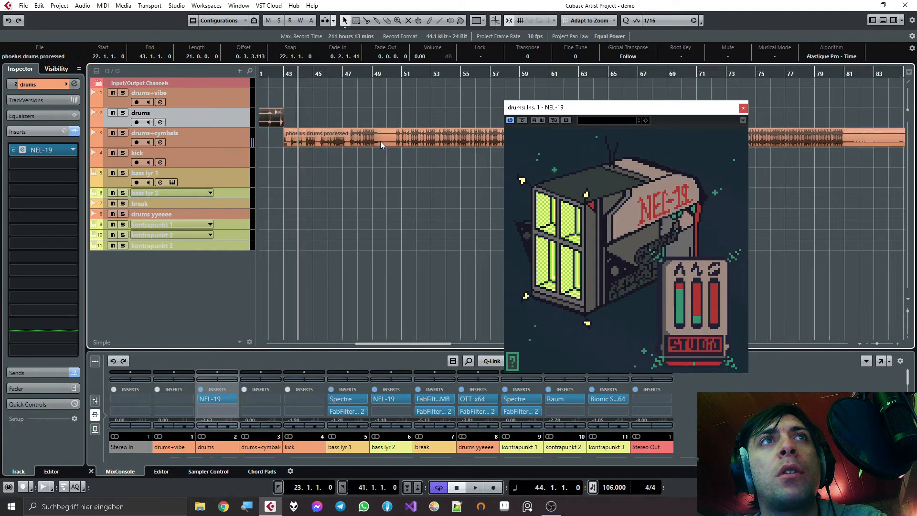
left_click(407, 73)
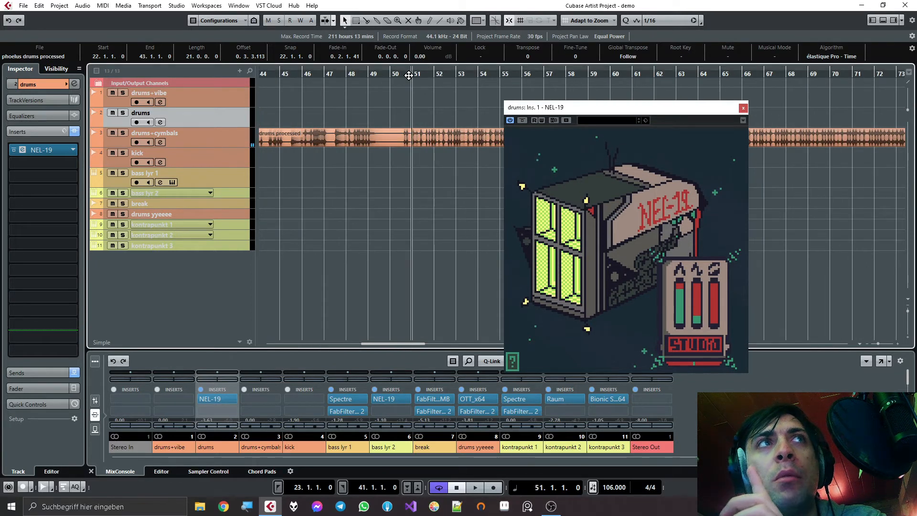
- Move NEL-19 from the drums channel to drums+cymbals, open it, and play from bar 51 with all three sliders at minimum
left_click_drag(226, 400, 247, 397)
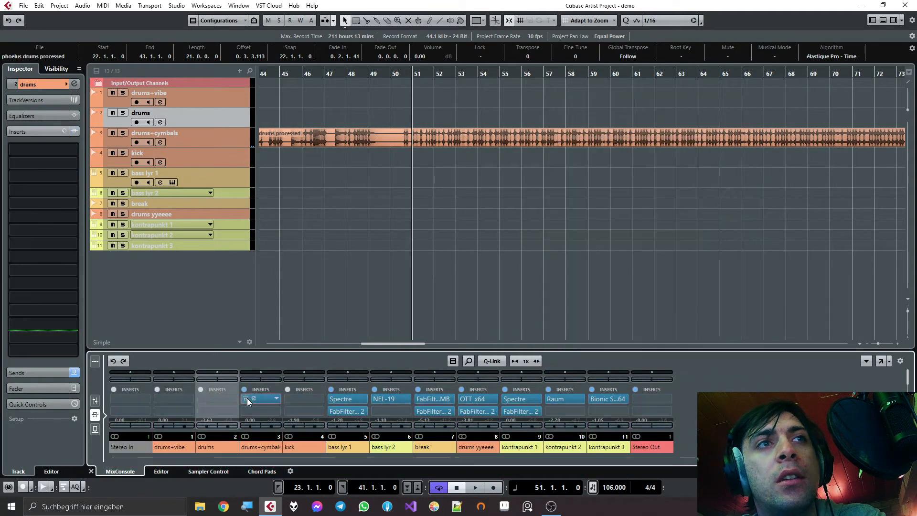
left_click(266, 399)
left_click_drag(399, 127, 573, 174)
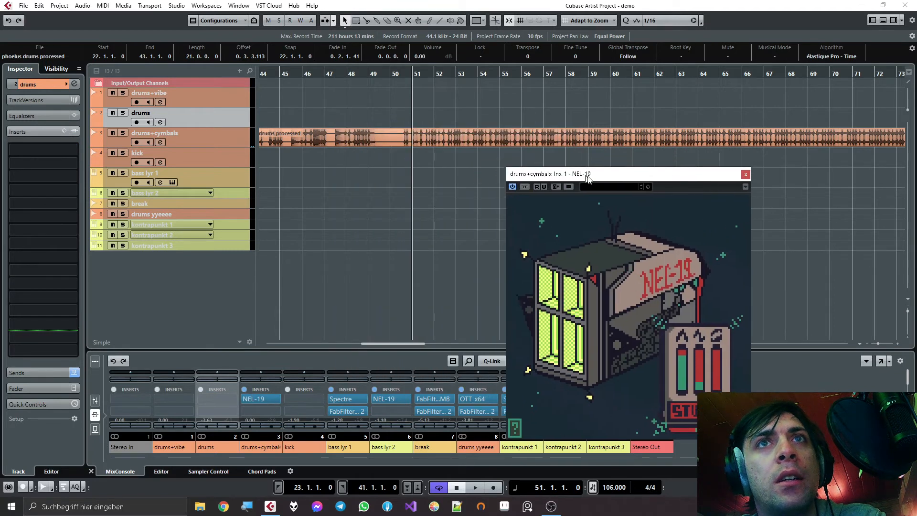
key("space")
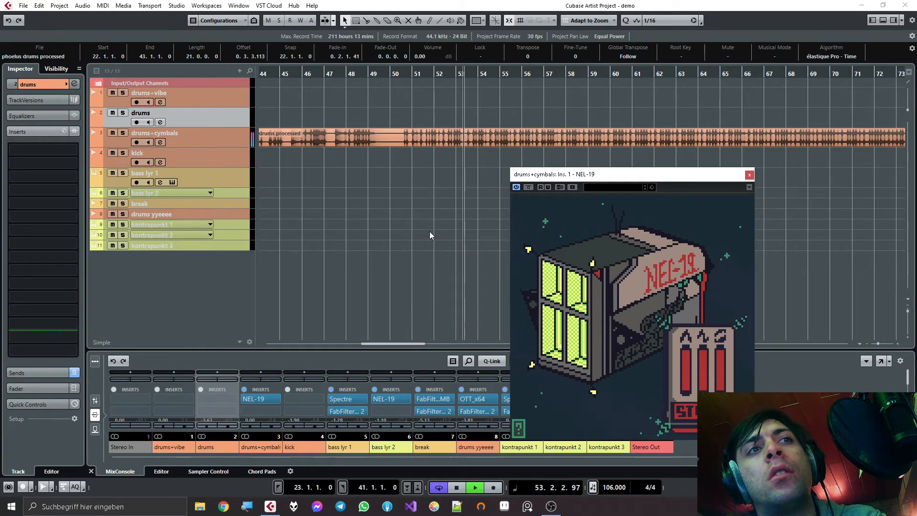
key("space")
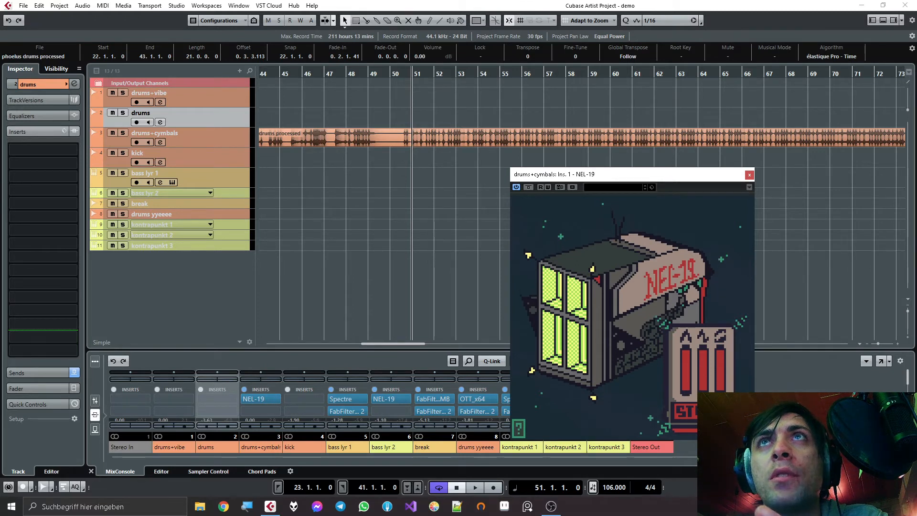
- Browse the media files to the Desktop folder, select "fl default drums example", and close the media browser
left_click(893, 20)
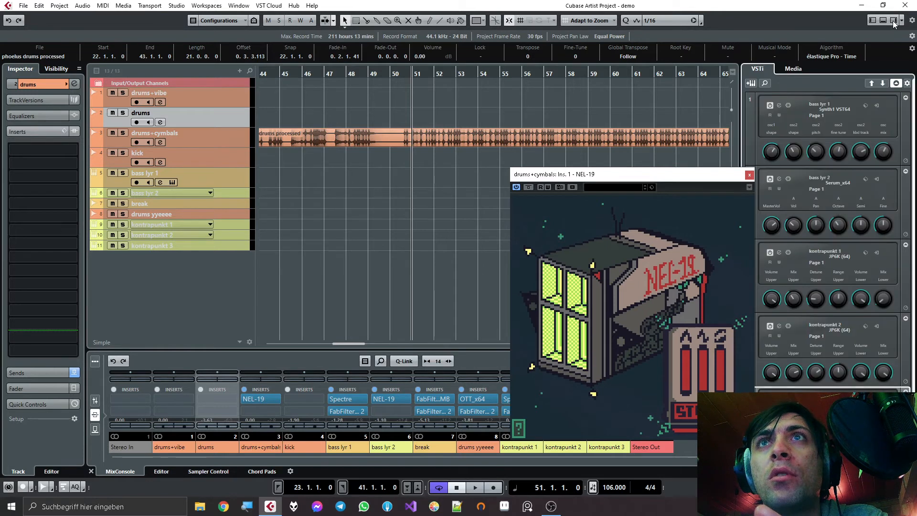
left_click(810, 68)
left_click(858, 281)
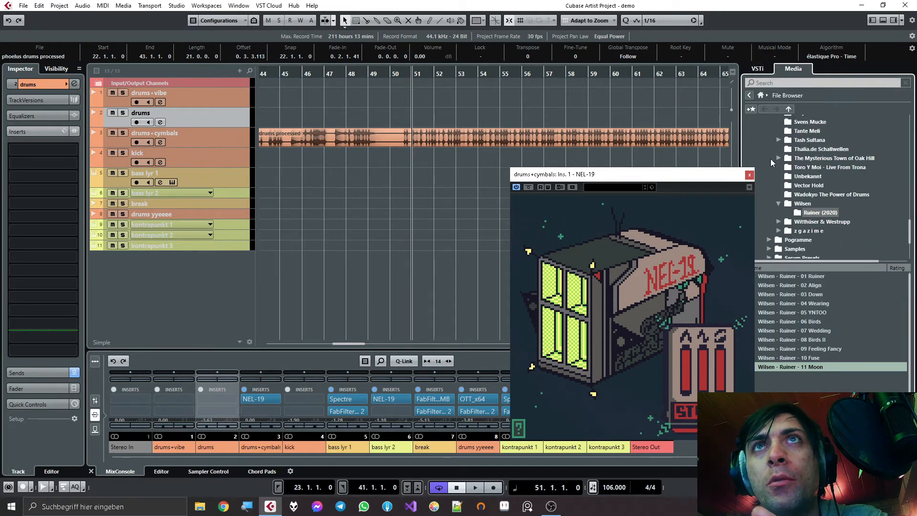
scroll(775, 191, "up", 9)
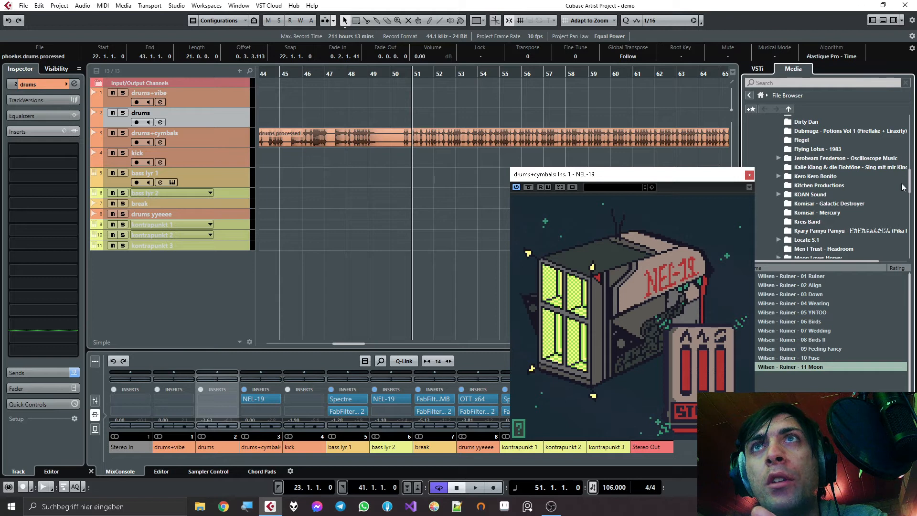
left_click_drag(909, 185, 910, 116)
left_click(783, 147)
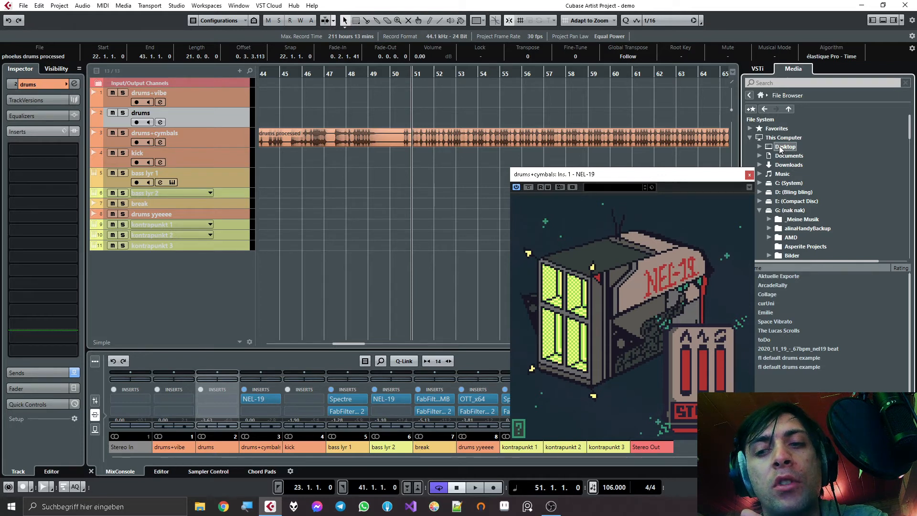
left_click(791, 361)
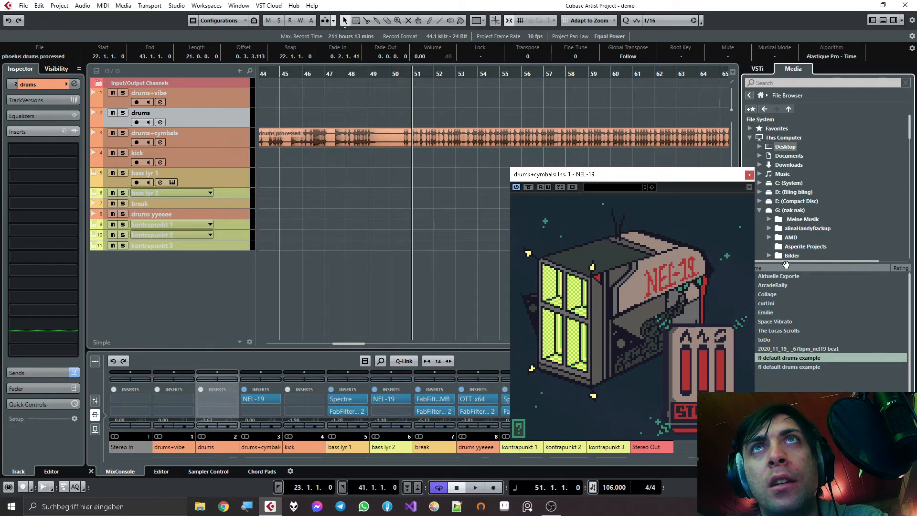
left_click(895, 21)
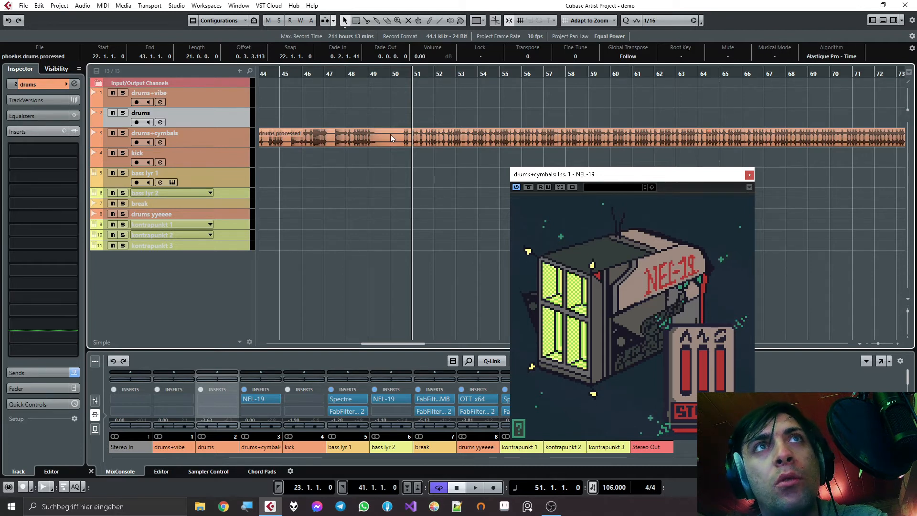
- During playback, raise NEL-19's first slider slightly and the second higher, keep the third at minimum, then stop and close the plugin
key("space")
left_click_drag(686, 388, 688, 373)
left_click_drag(702, 378, 704, 368)
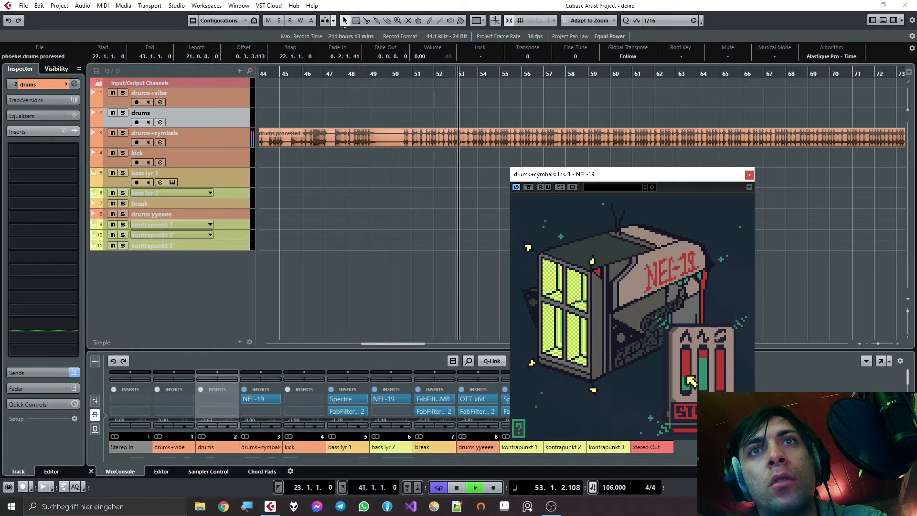
left_click_drag(689, 378, 710, 414)
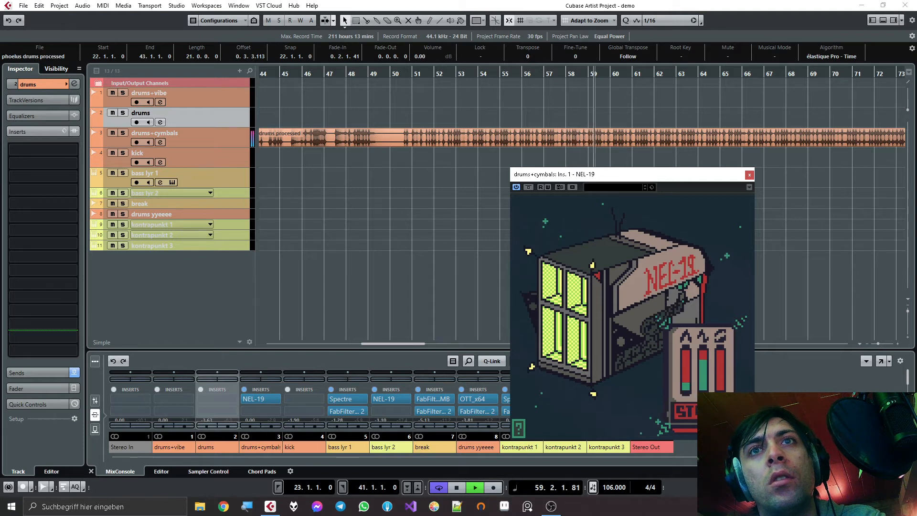
mouse_move(723, 384)
left_mouse_down()
mouse_move(722, 351)
mouse_move(722, 394)
left_mouse_up()
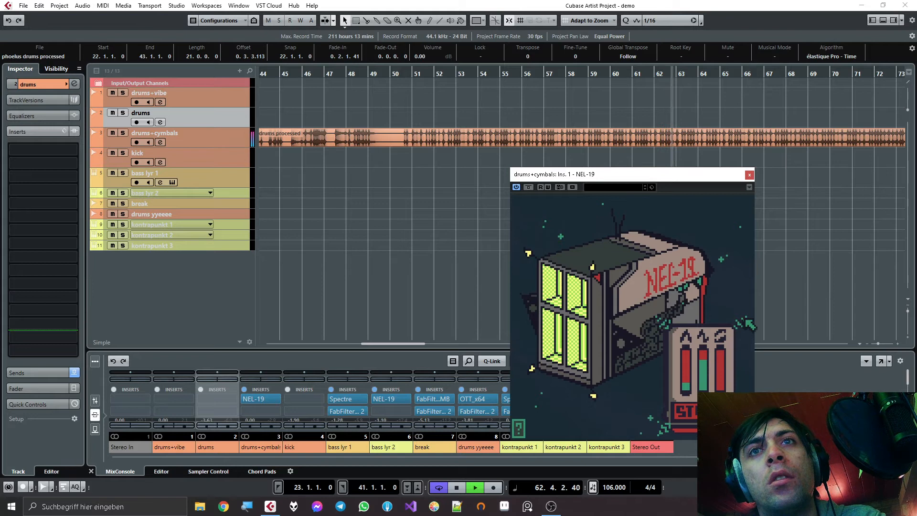
key("space")
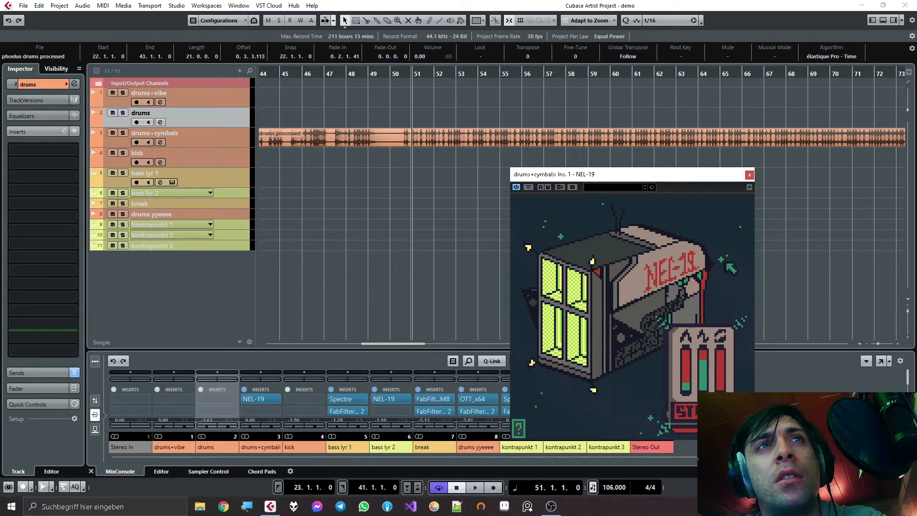
left_click(750, 176)
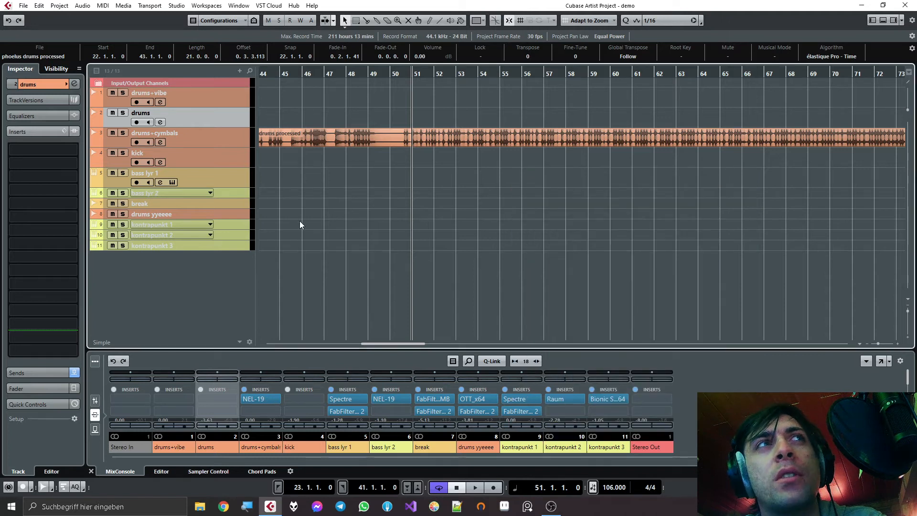
- Set the loop range from bar 88 to 96 around the kick, bass and break clips, with the playhead at bar 88
scroll(332, 202, "down", 6)
scroll(317, 177, "up", 10)
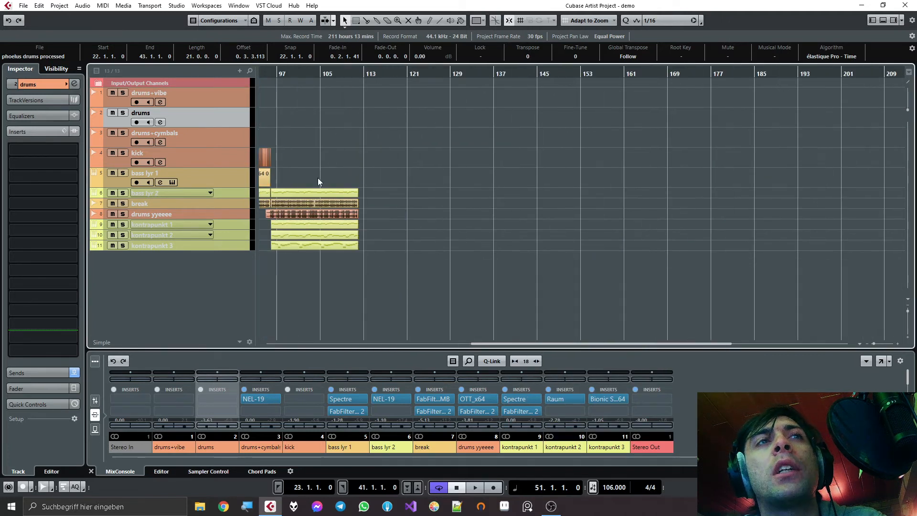
left_click_drag(359, 210, 757, 143)
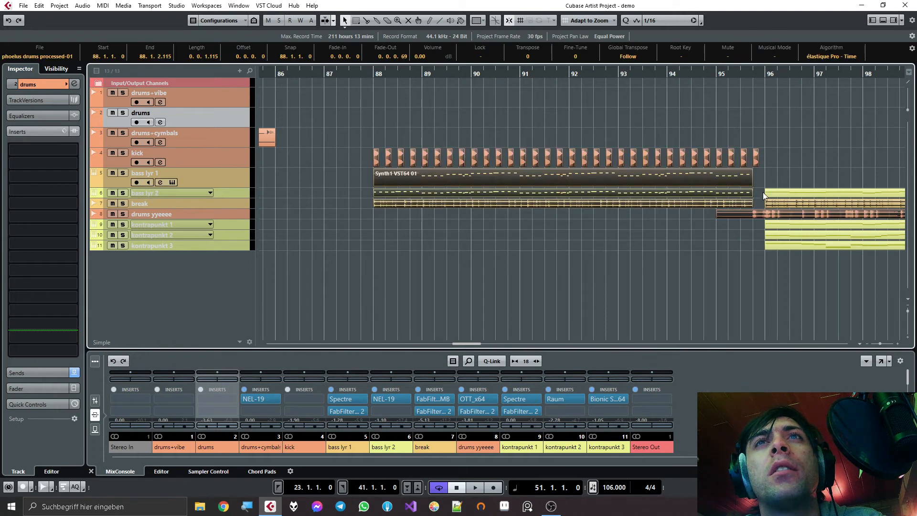
left_click_drag(758, 199, 357, 130)
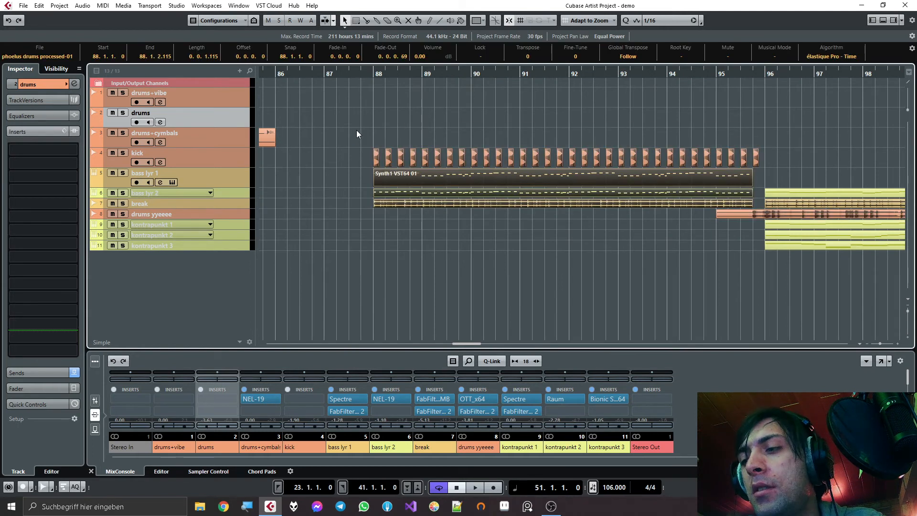
key("p")
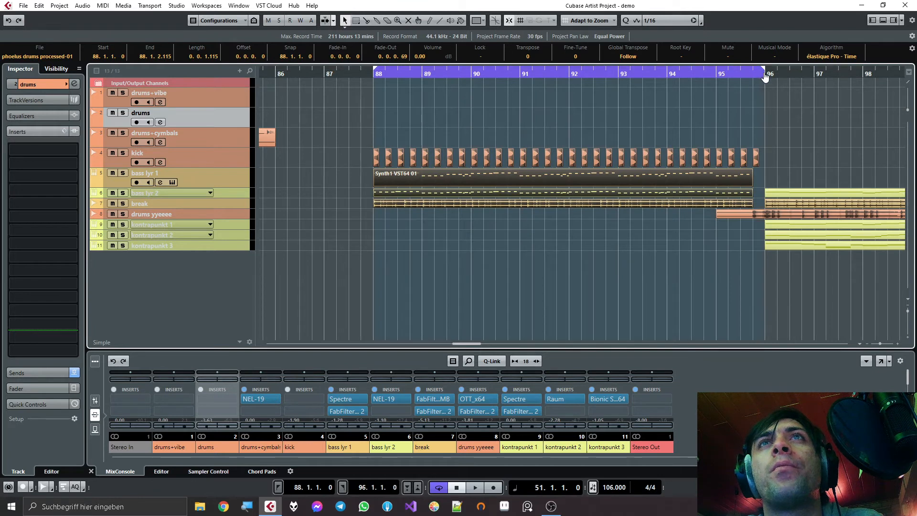
left_click(374, 74)
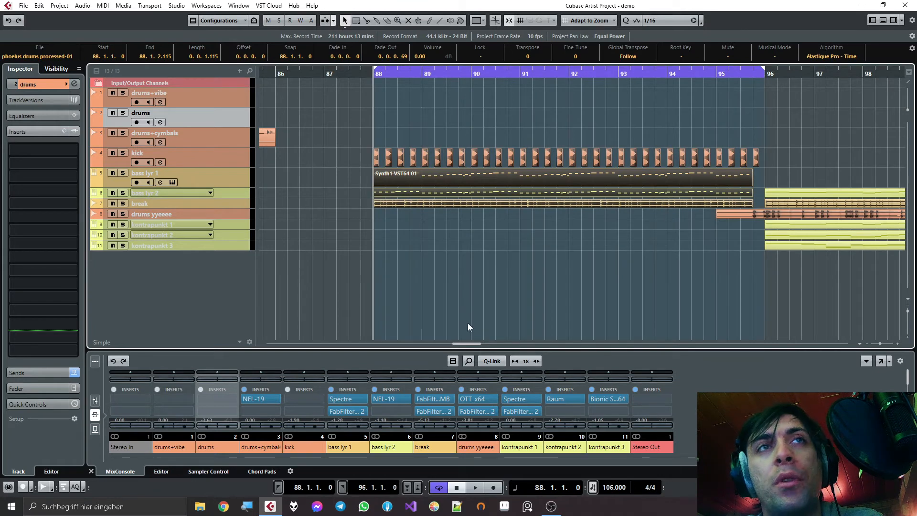
- Play the loop from bar 88, enlarge the kick, bass lyr 1, bass lyr 2 and break tracks together, and stop playback
left_click(426, 286)
key("space")
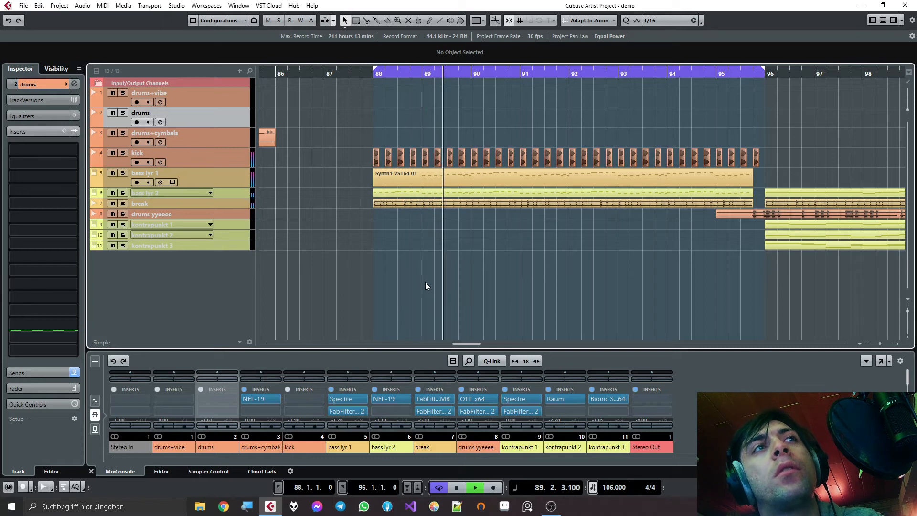
left_click(182, 205)
left_click(183, 159, "shift")
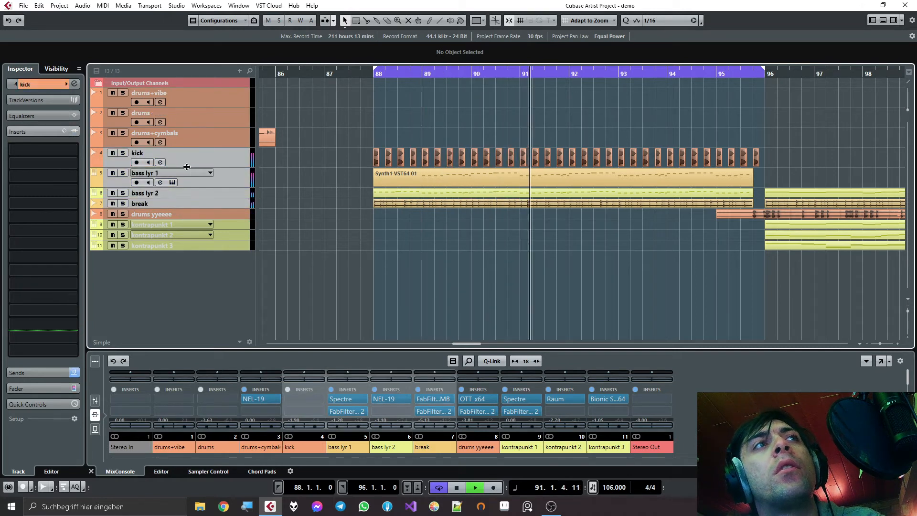
left_click_drag(187, 168, 186, 178)
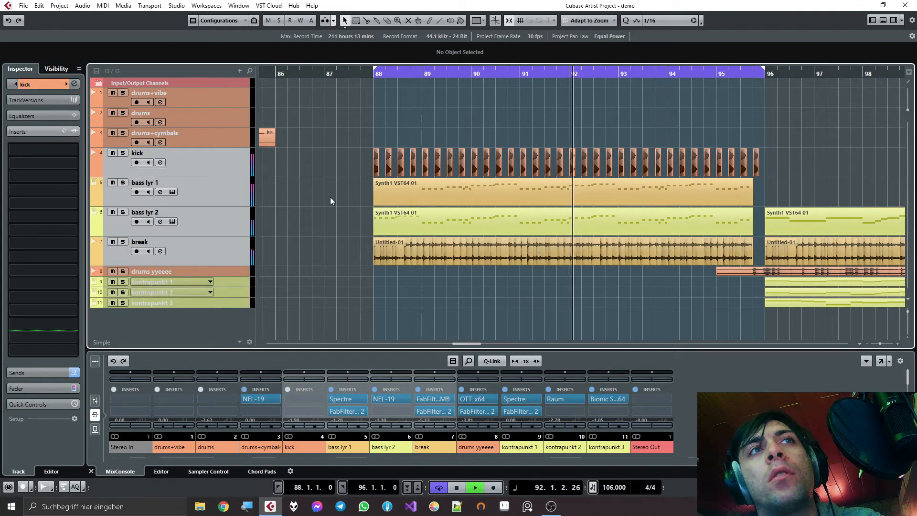
left_click(239, 255)
key("space")
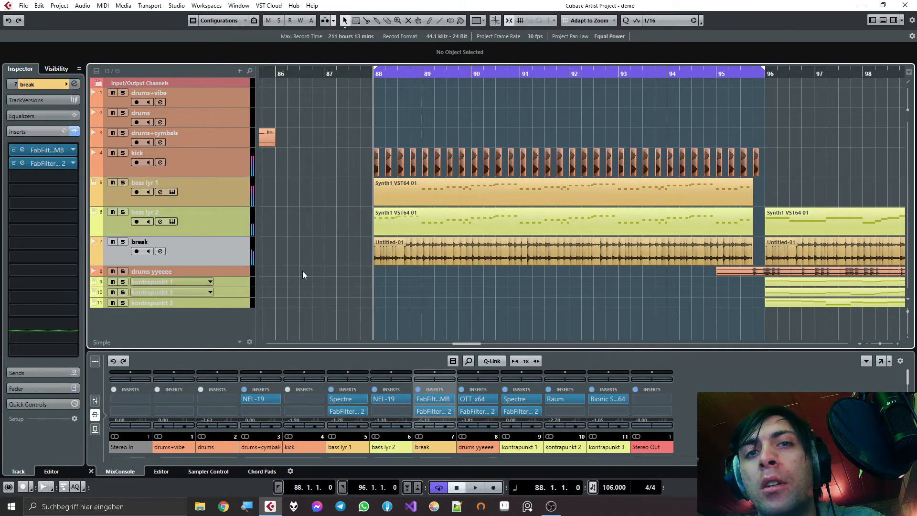
- Audition the kick track alone in solo from bar 88, turn its solo off, and stop playback
left_click(190, 166)
left_click(123, 153)
key("space")
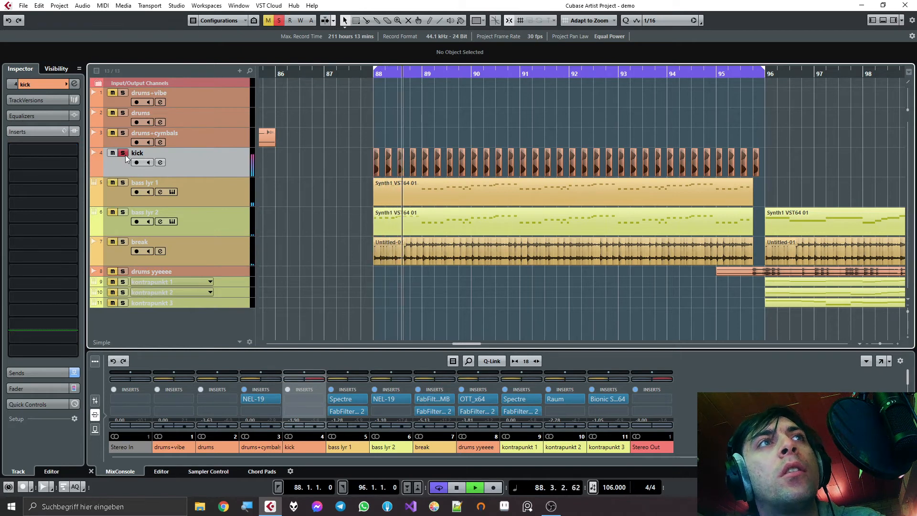
left_click(125, 155)
key("space")
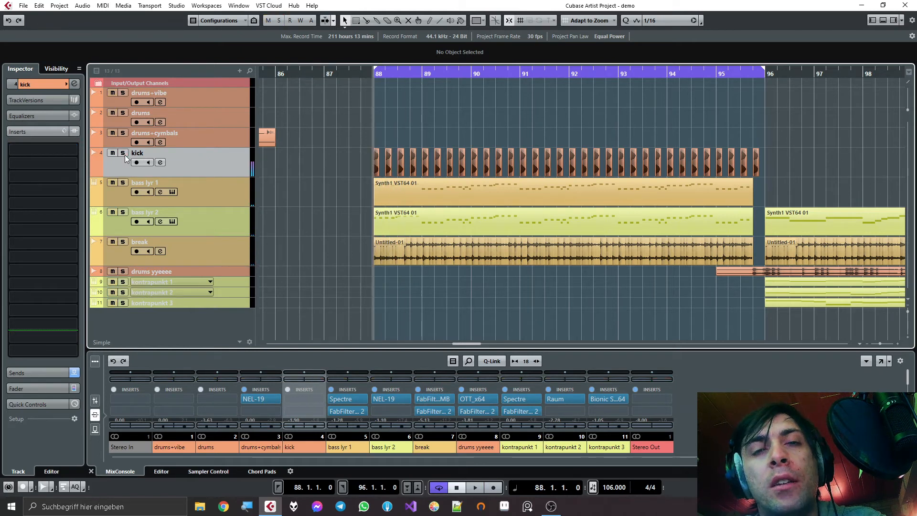
- Audition the bass lyr 1 track alone in solo from bar 88, stop, and turn its solo off
left_click(123, 182)
key("space")
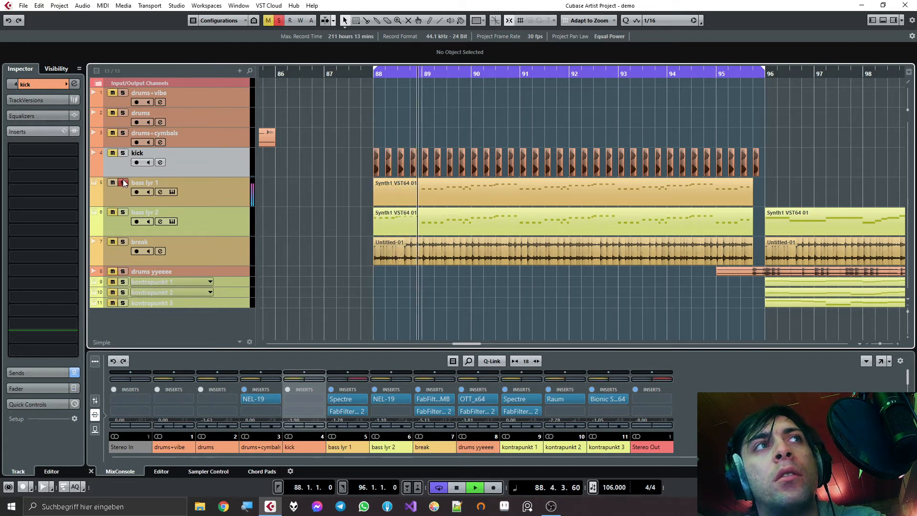
key("space")
left_click(124, 183)
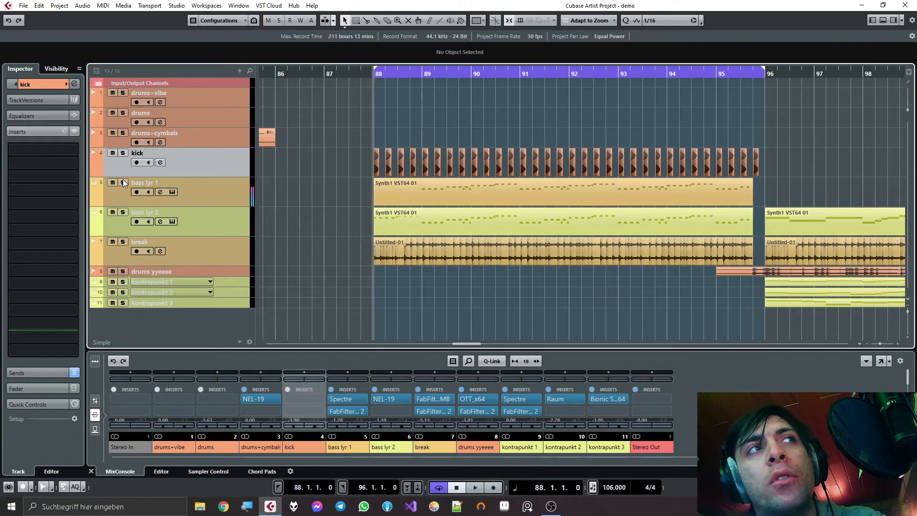
- Audition the bass lyr 2 track alone in solo from bar 88, stop, and turn its solo off
left_click(123, 212)
key("space")
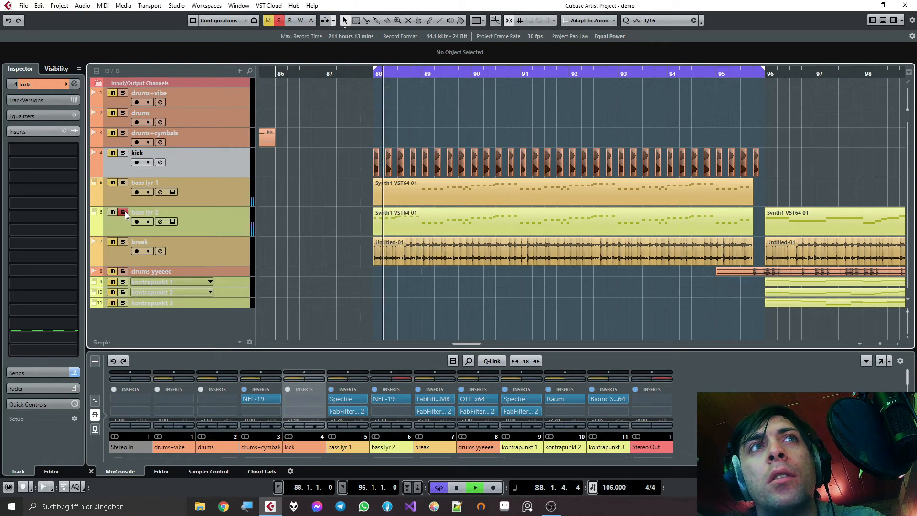
key("space")
left_click(123, 212)
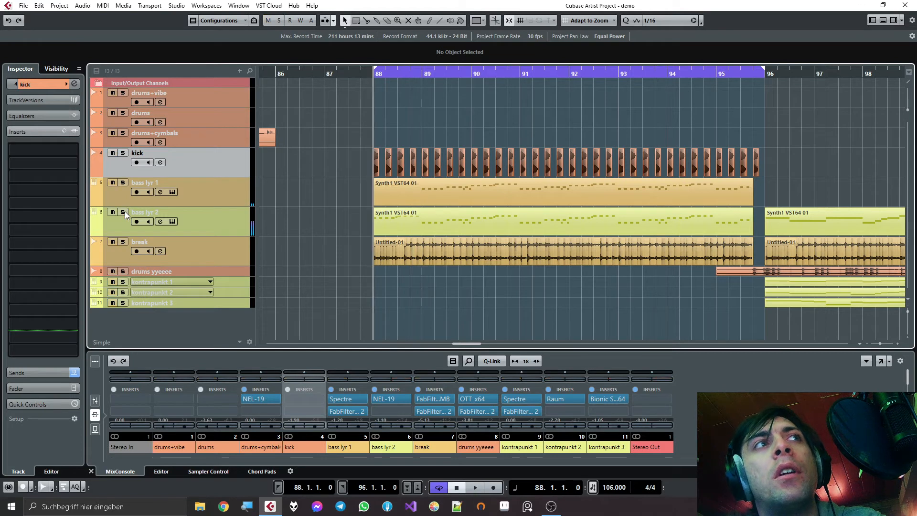
- Audition bass lyr 1 and bass lyr 2 together in solo from bar 88, stop, and clear both solos
left_click(123, 183)
left_click(123, 212)
key("space")
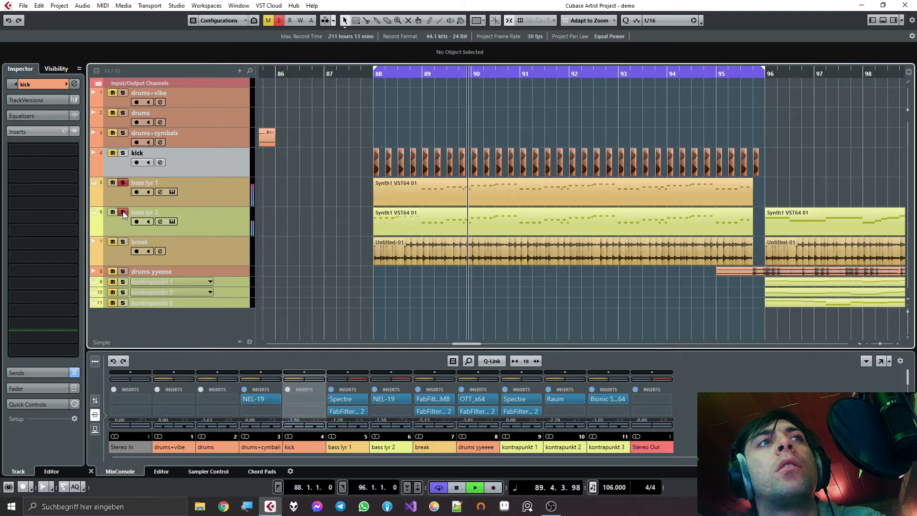
key("space")
left_click(124, 183)
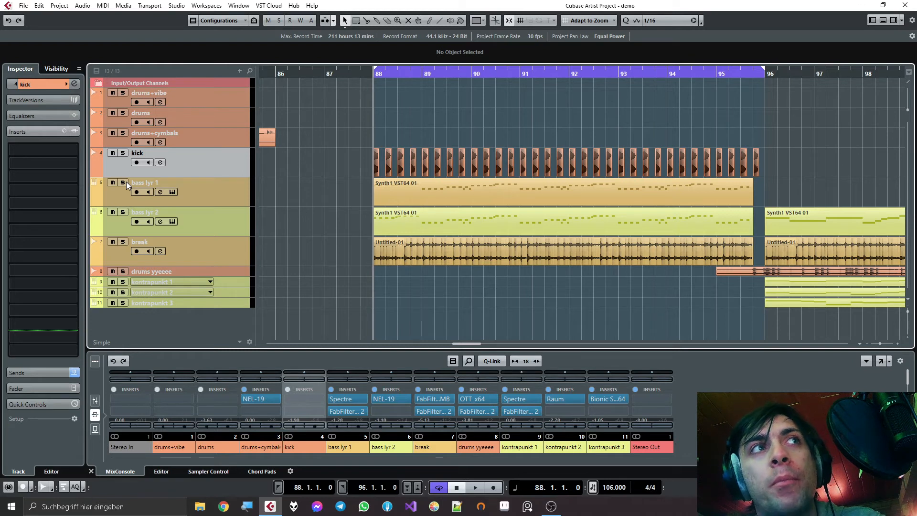
- Solo the break track and audition it alone from bar 88, stopping playback when done
left_click(123, 242)
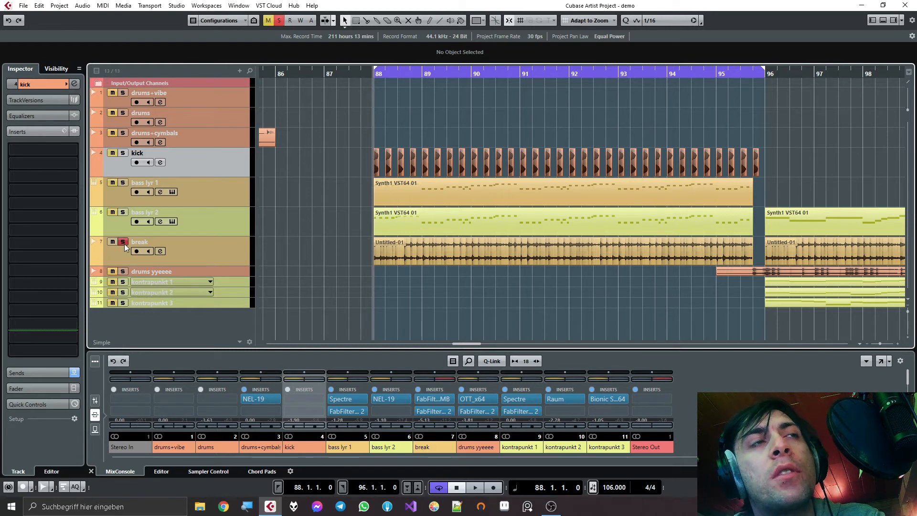
key("space")
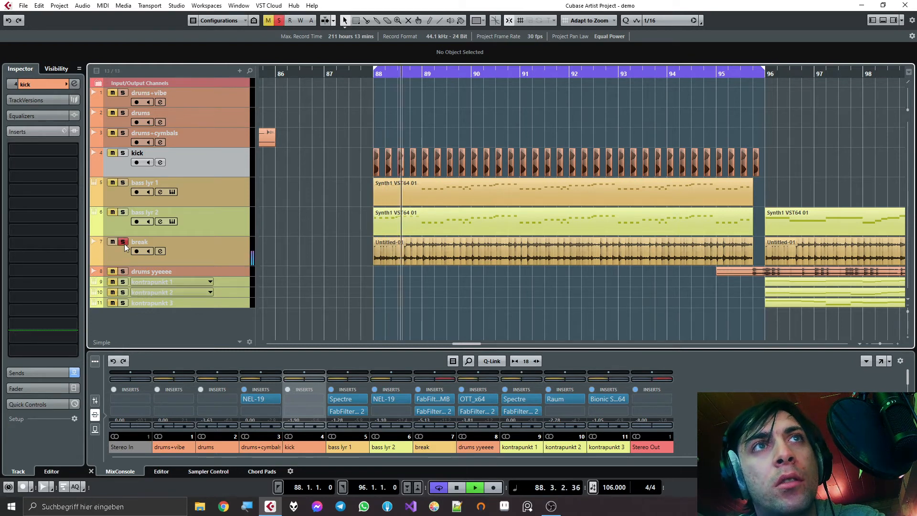
key("space")
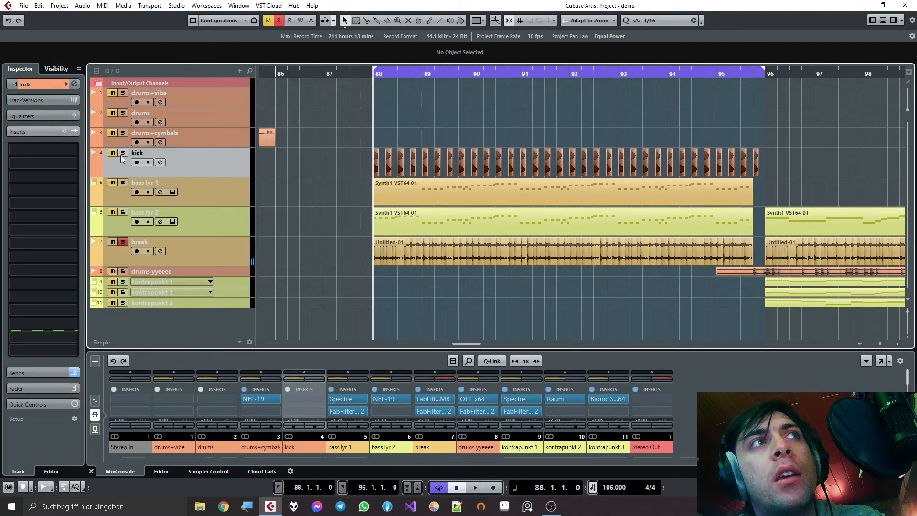
- Play the kick and break tracks soloed together from bar 88, stop, and restart playback
key("space")
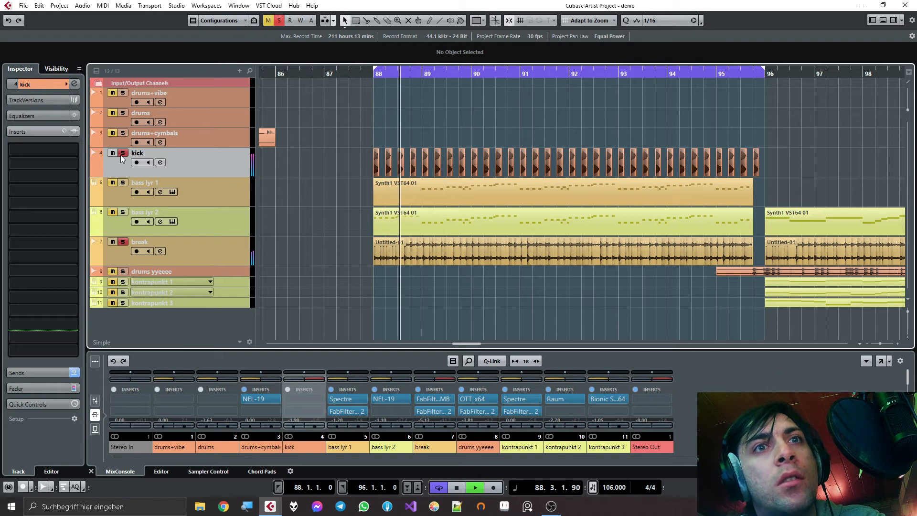
key("space")
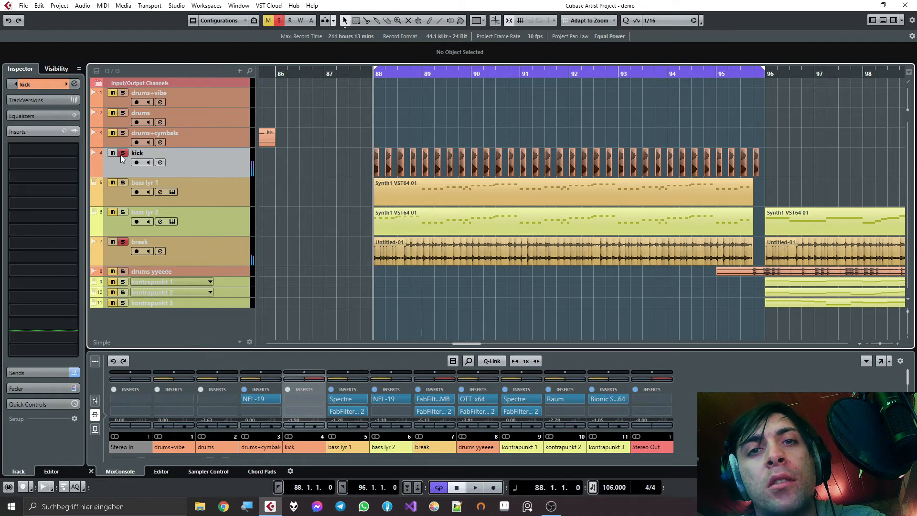
key("space")
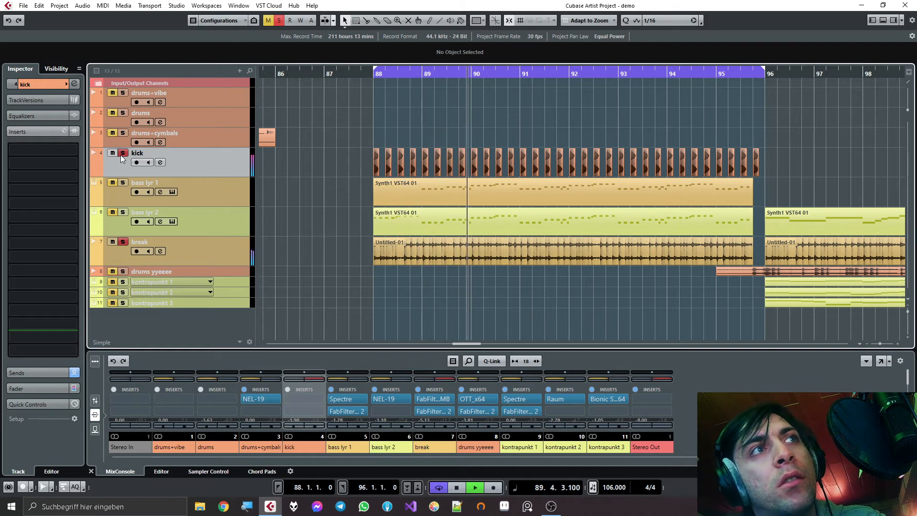
- Open the break track's FabFilter Pro-MB insert, move its window clear over the arrangement, and stop playback
left_click(184, 254)
left_click(39, 163)
left_click(41, 150)
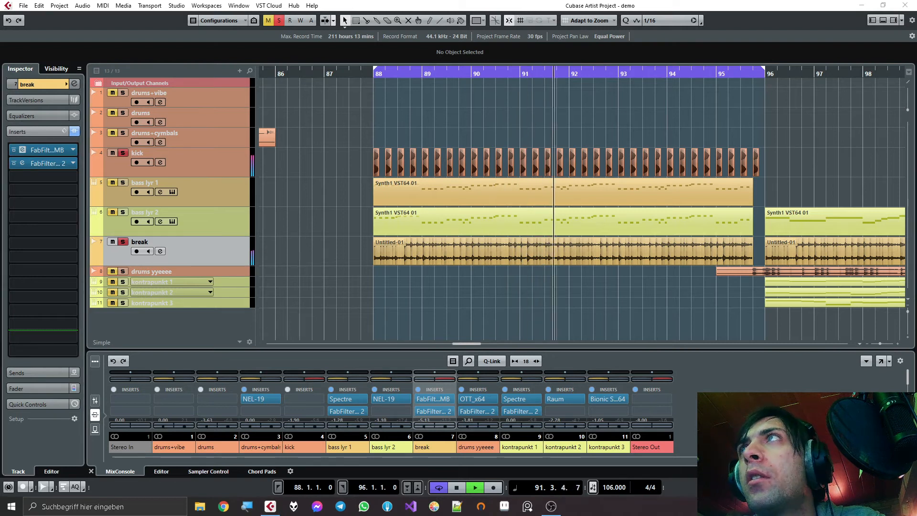
left_click_drag(490, 140, 496, 104)
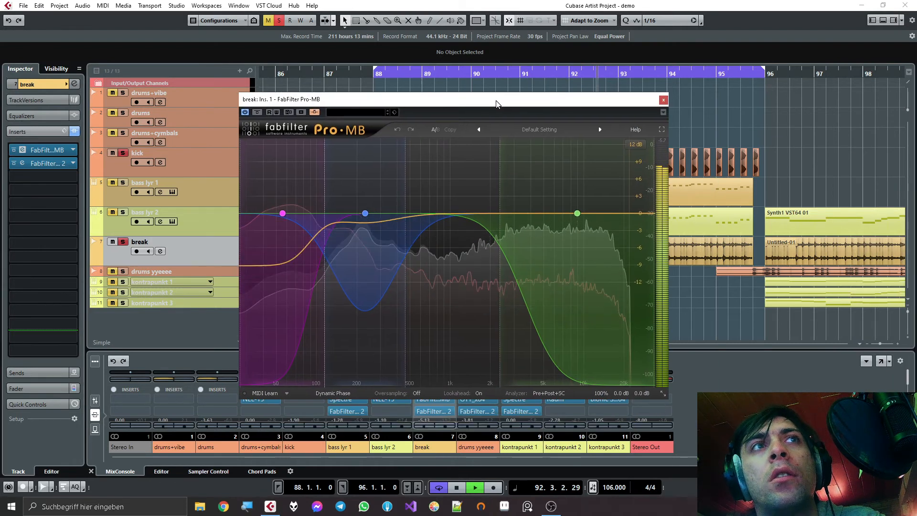
key("space")
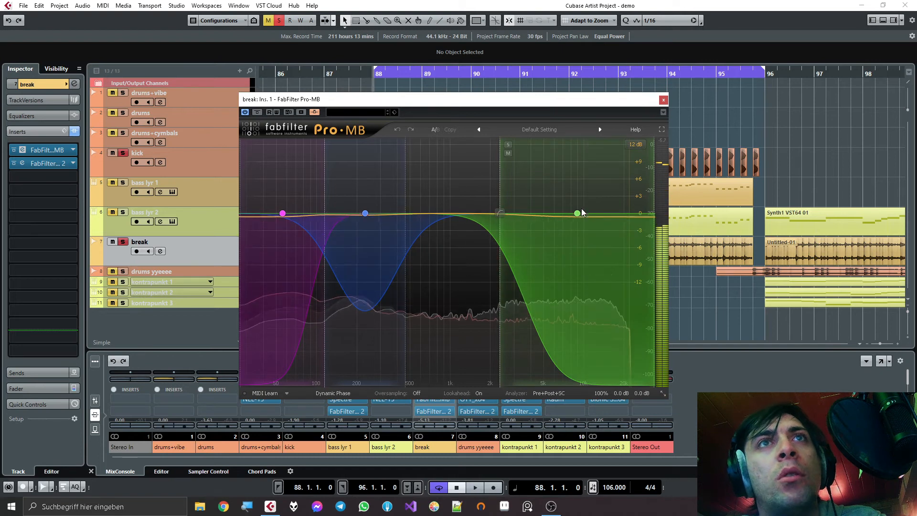
- Lower Band 3's threshold in Pro-MB during playback, close the plugin, and stop
left_click(577, 214)
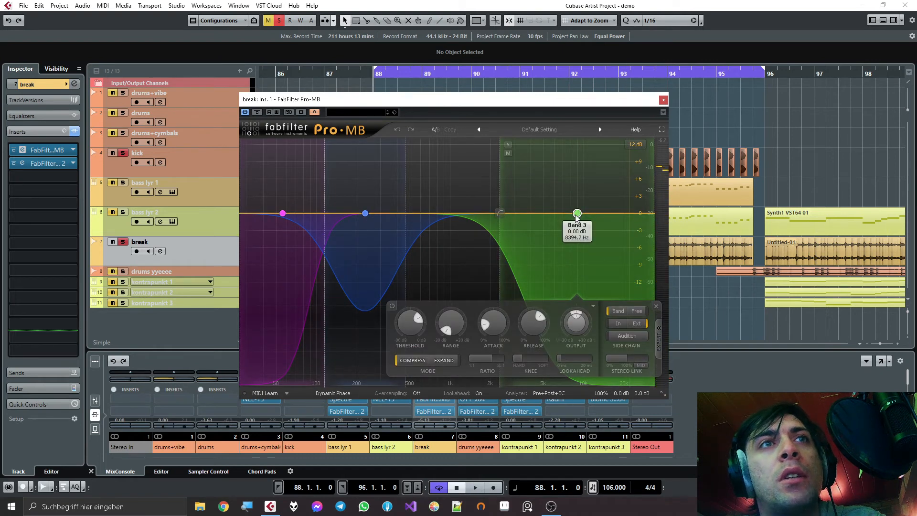
key("space")
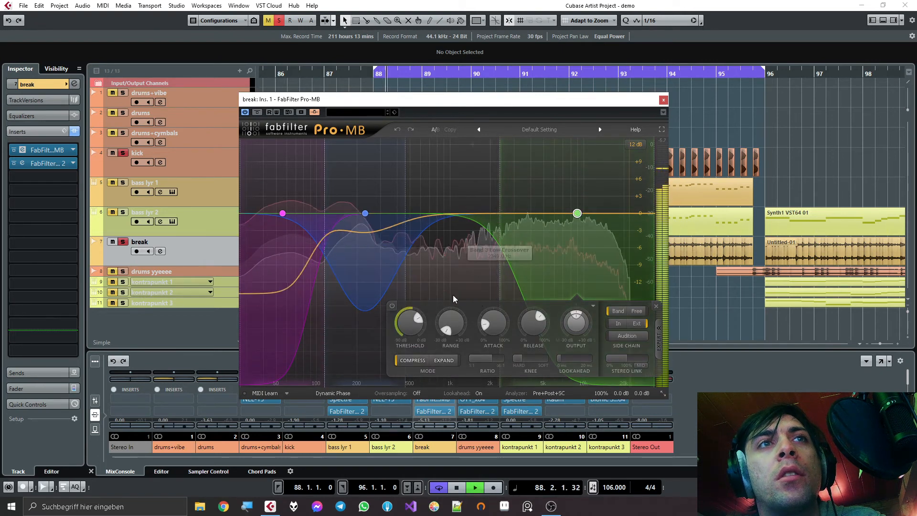
left_click_drag(407, 328, 408, 349)
left_click(663, 100)
key("space")
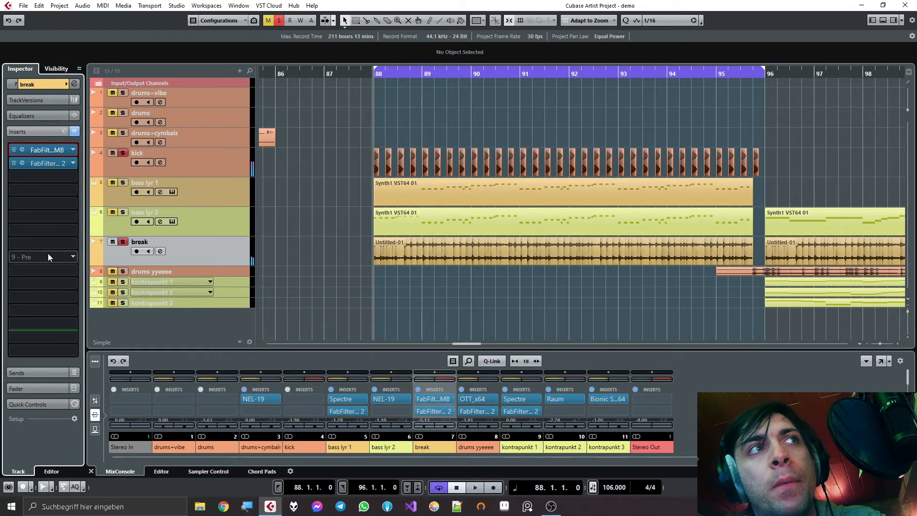
- Turn off solo on the break and kick tracks, leaving no clip selected
left_click(125, 242)
left_click(122, 153)
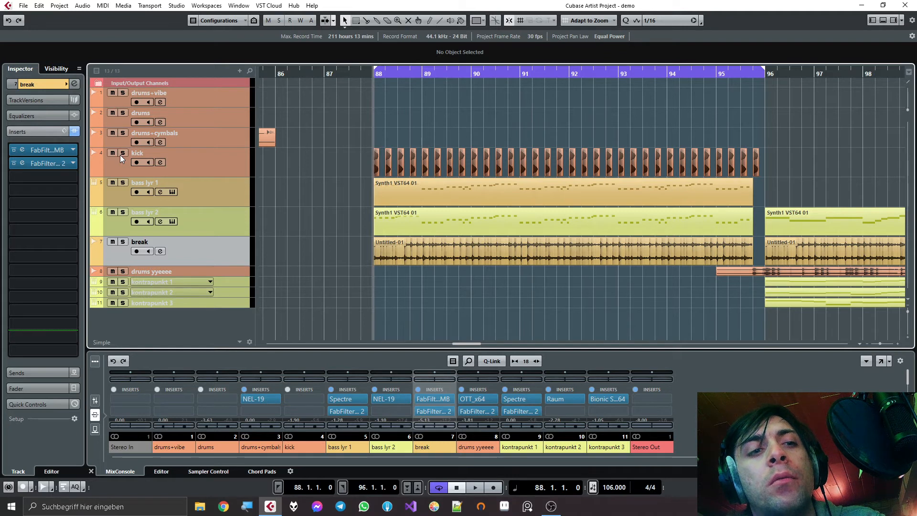
left_click(802, 270)
left_click(660, 275)
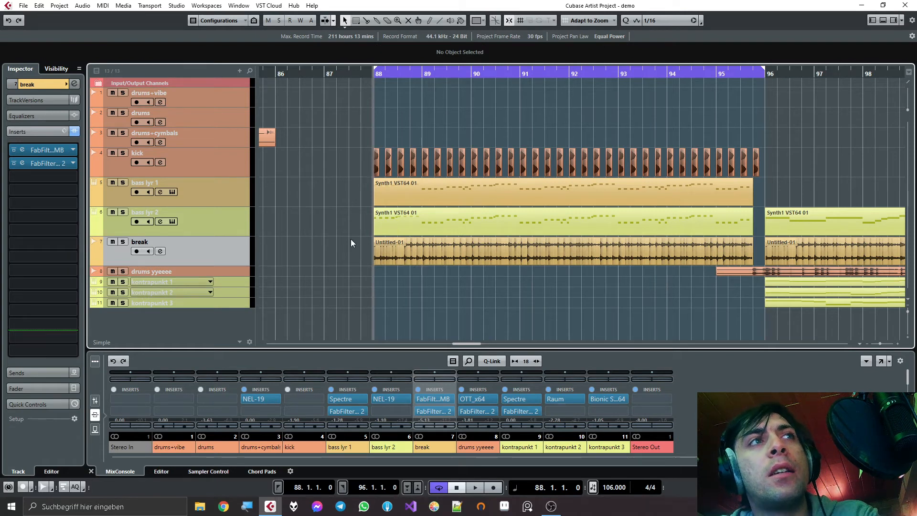
- Select the bass lyr 1 and bass lyr 2 tracks, make both taller, and reselect only bass lyr 1
left_click(226, 224)
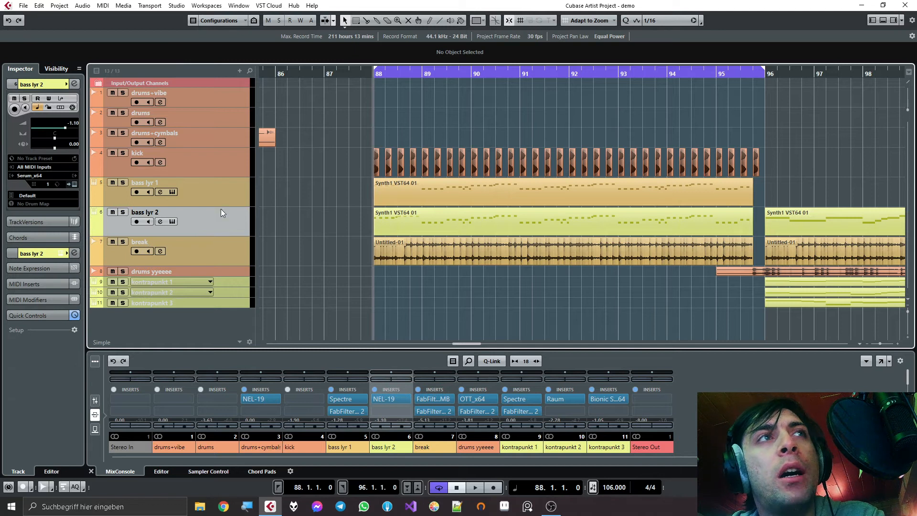
left_click(218, 202)
left_click(209, 211)
left_click(206, 202)
left_click(199, 201, "ctrl")
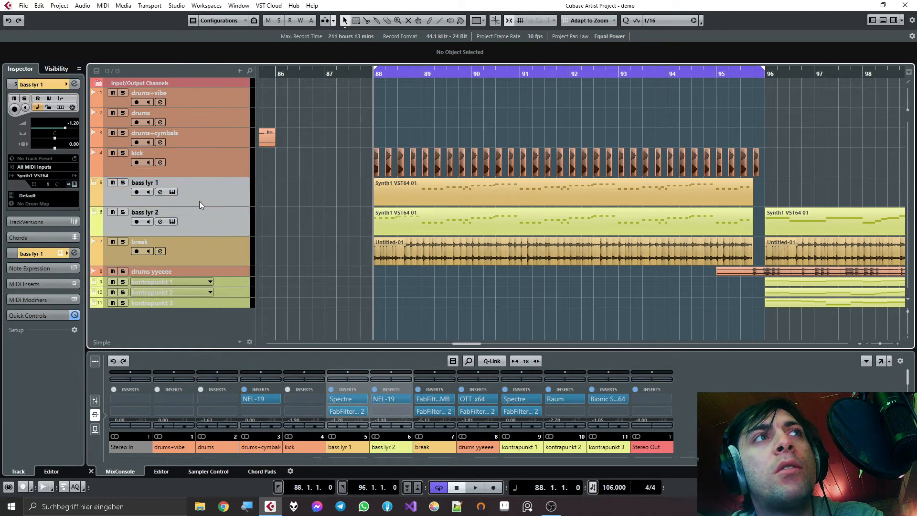
mouse_move(205, 205)
left_mouse_down()
mouse_move(204, 231)
mouse_move(205, 215)
left_mouse_up()
left_click(128, 213)
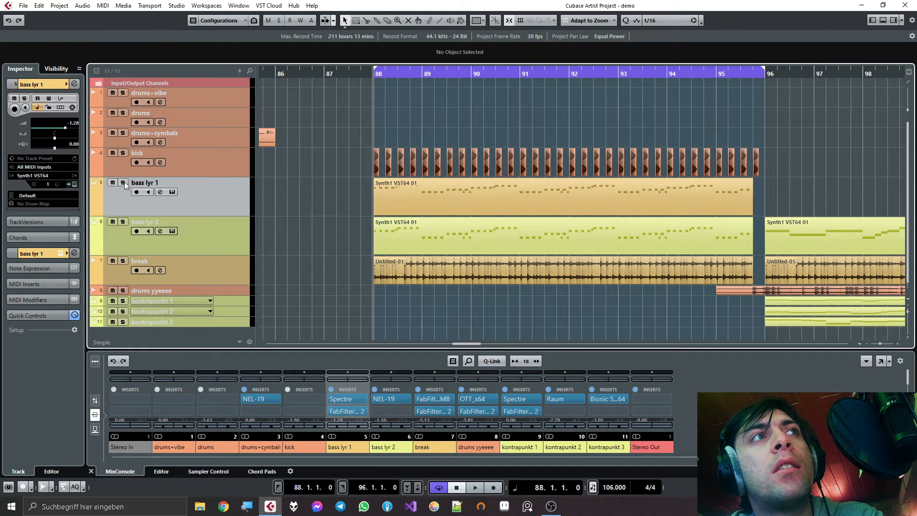
- Solo bass lyr 1 and bass lyr 2, play both layers from bar 88, and stop with the solos kept on
left_click(124, 183)
key("space")
left_click(123, 223)
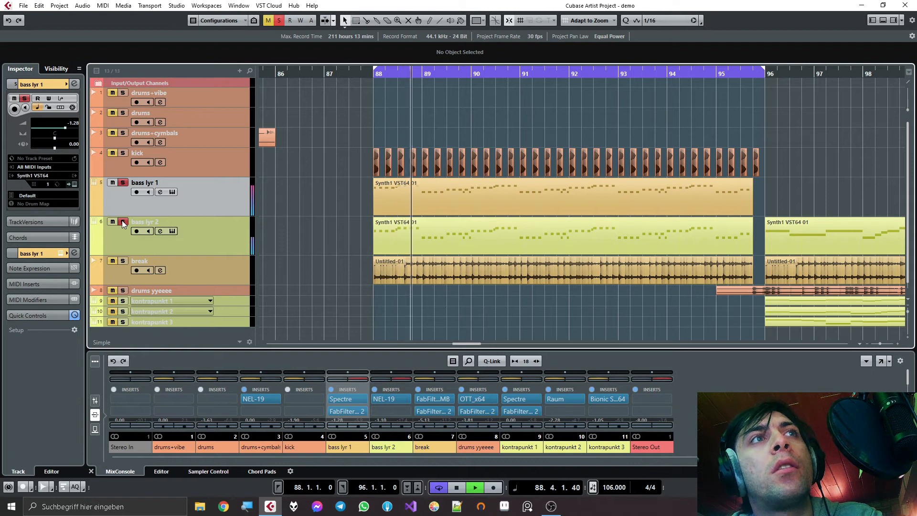
key("space")
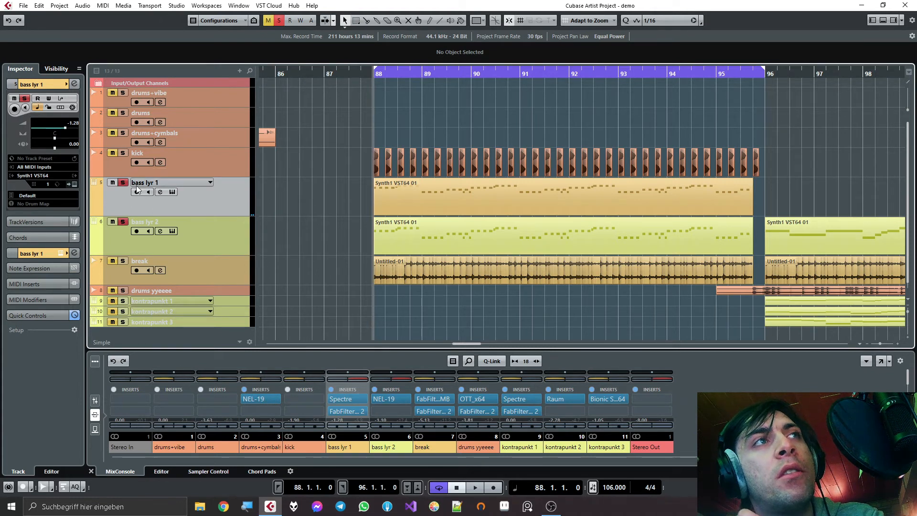
- Open NEL-19 on the bass lyr 2 channel, place its window beside the track list, and toggle its STUDIO switch
left_click(147, 218)
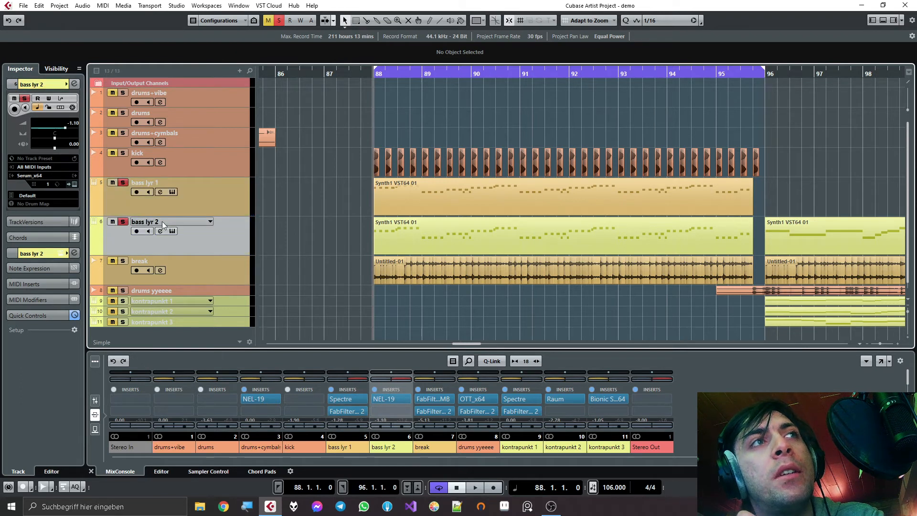
left_click(161, 232)
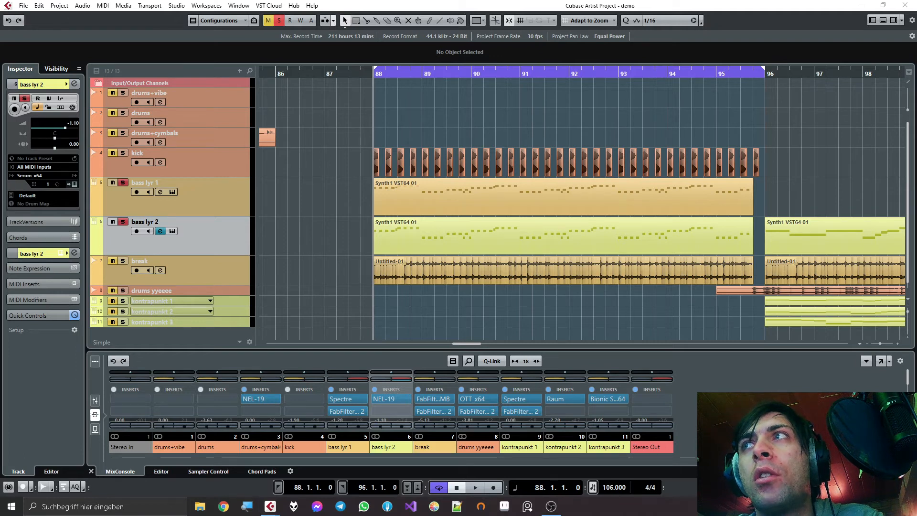
left_click_drag(657, 139, 405, 71)
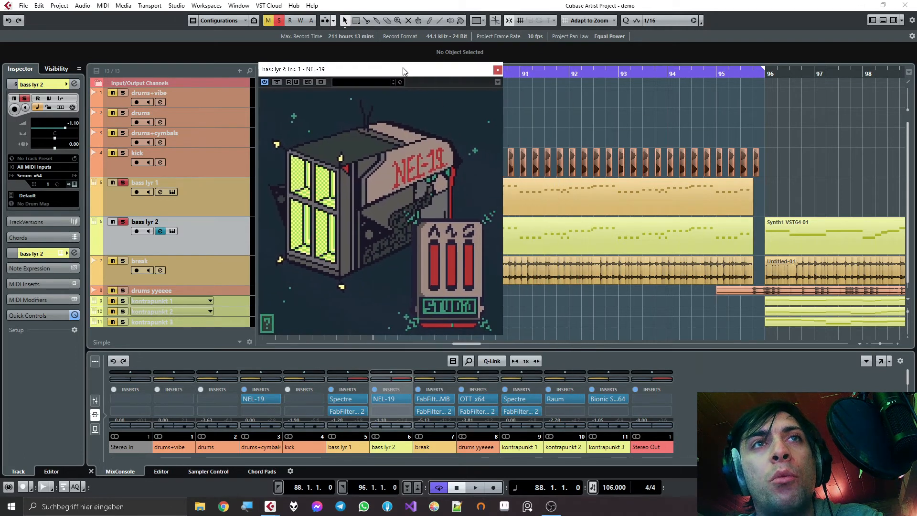
left_click(447, 308)
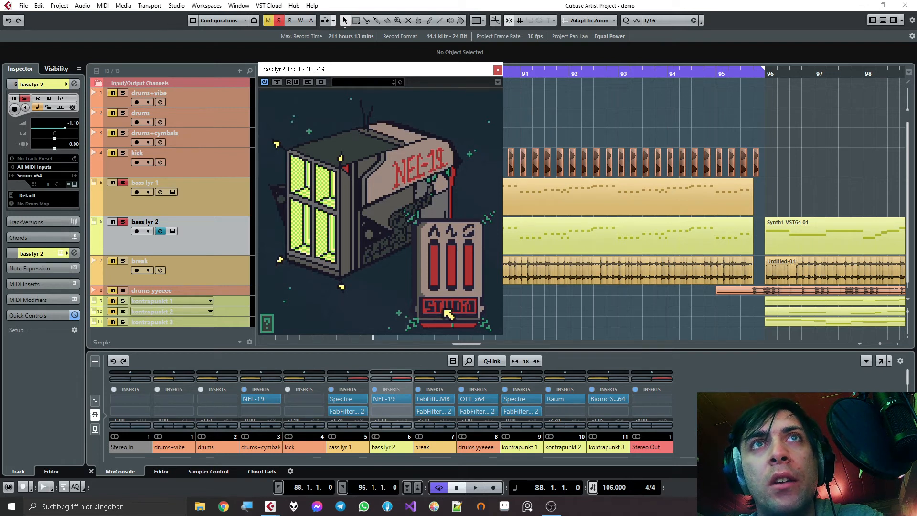
- Play the soloed bass layers, bypass and re-enable NEL-19 on bass lyr 2 for comparison, and stop playback
key("space")
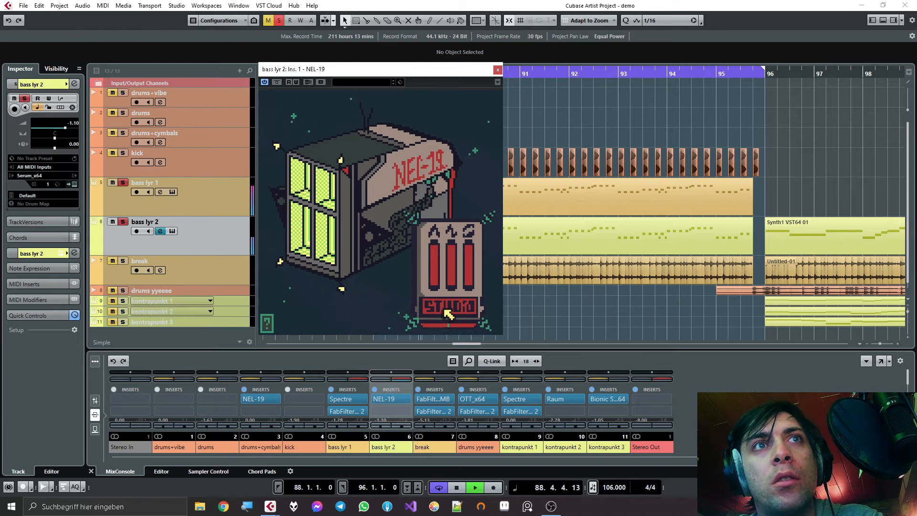
left_click(277, 82)
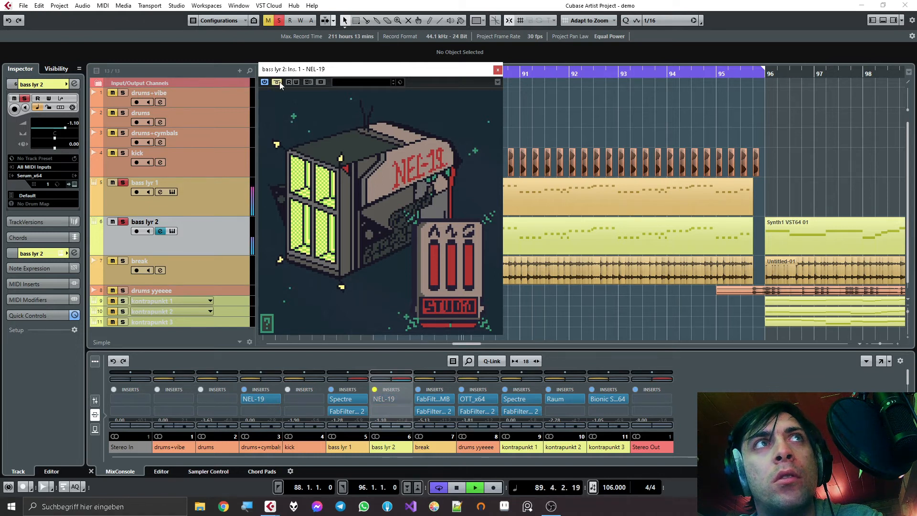
left_click(277, 82)
key("space")
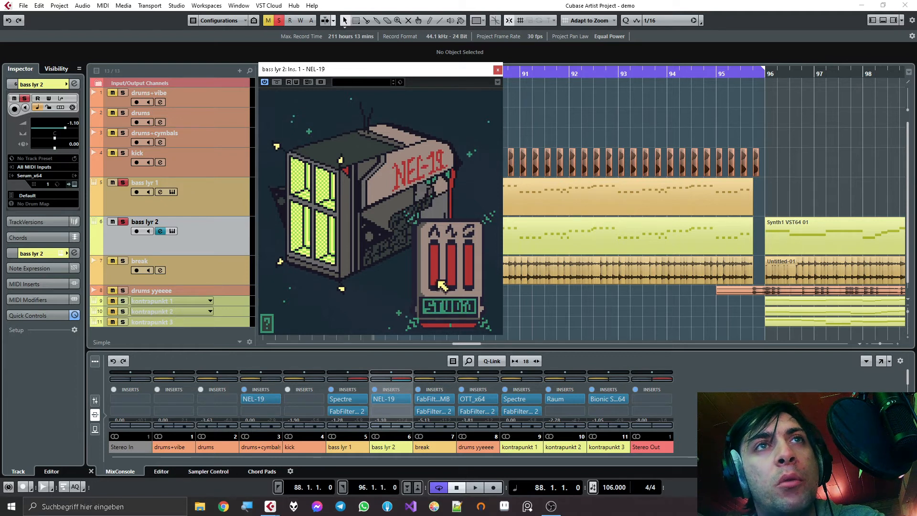
- While the bass layers play, set NEL-19's second slider to 8.1 Hz, the third to 4.3%, and fine-tune the low first slider
key("space")
mouse_move(437, 282)
left_mouse_down()
mouse_move(436, 251)
mouse_move(453, 277)
mouse_move(452, 262)
mouse_move(437, 280)
left_mouse_up()
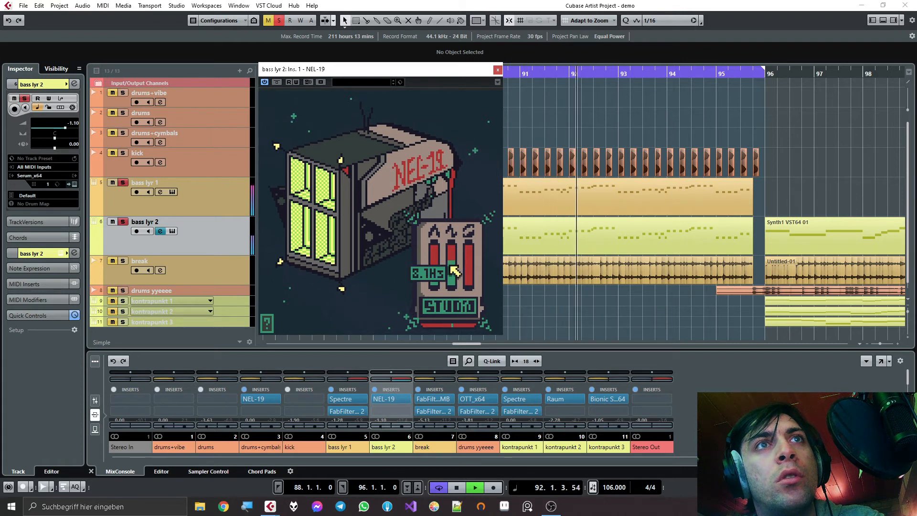
left_click_drag(435, 271, 434, 276)
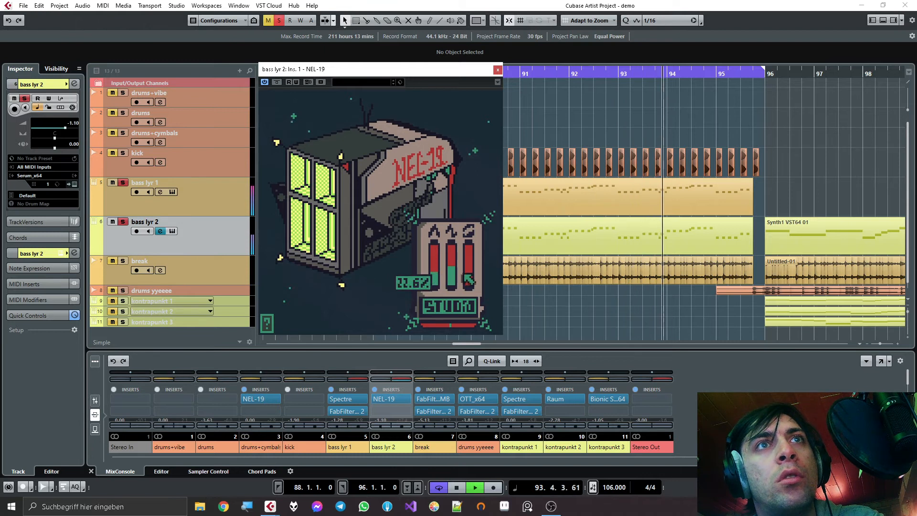
left_click_drag(472, 253, 472, 282)
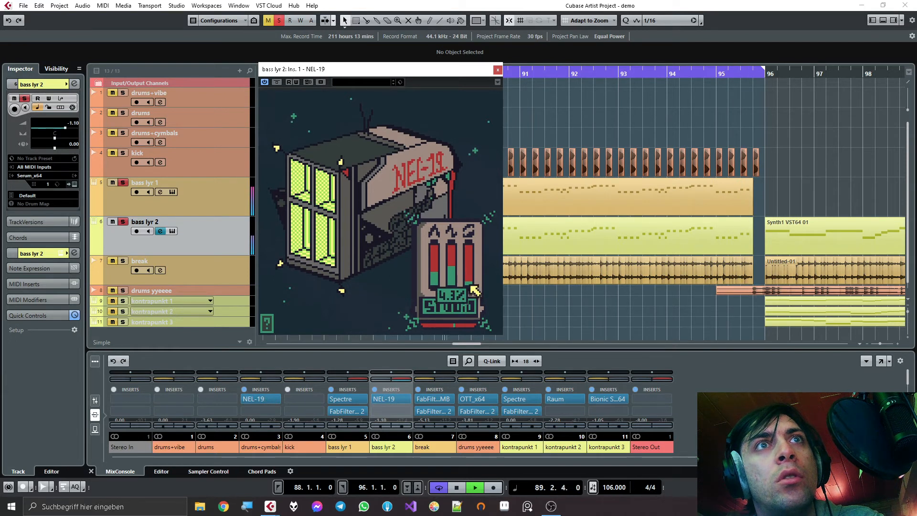
left_click_drag(435, 280, 437, 289)
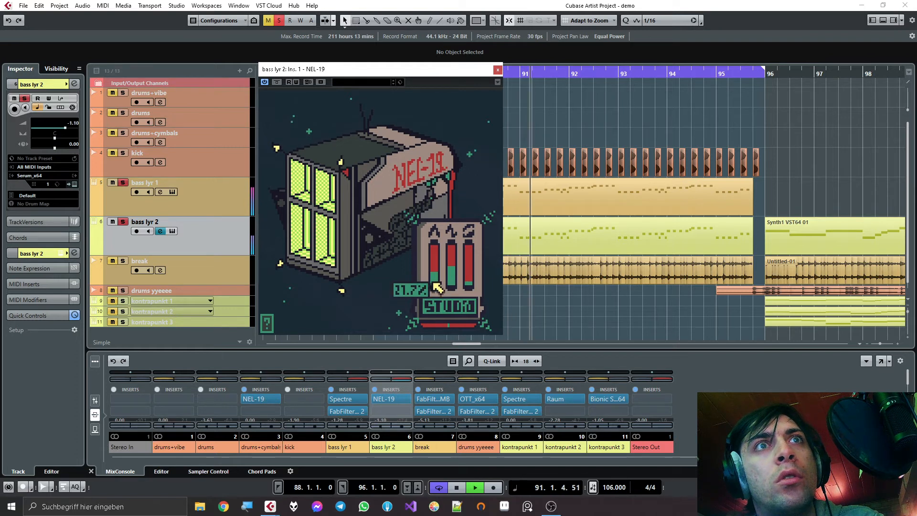
- Compare the bass with NEL-19 bypassed and active, stop playback, and close the plugin window
left_click(276, 82)
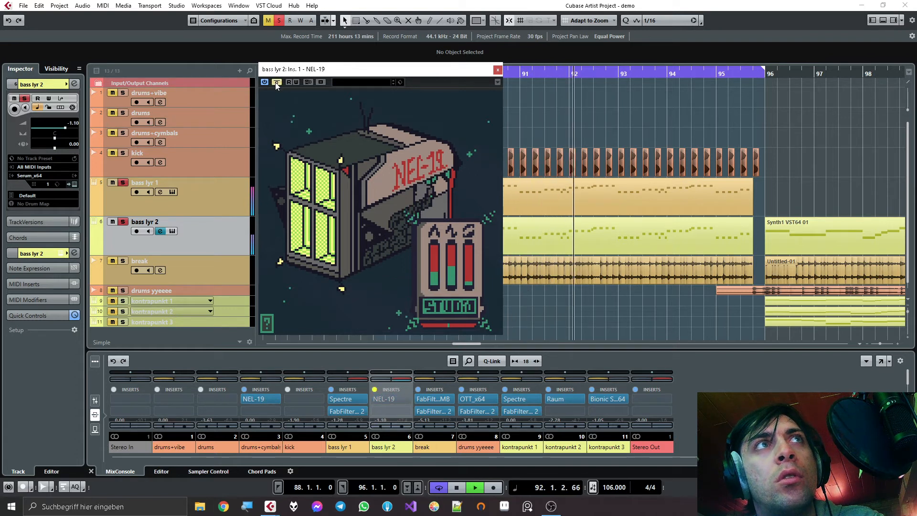
left_click(276, 82)
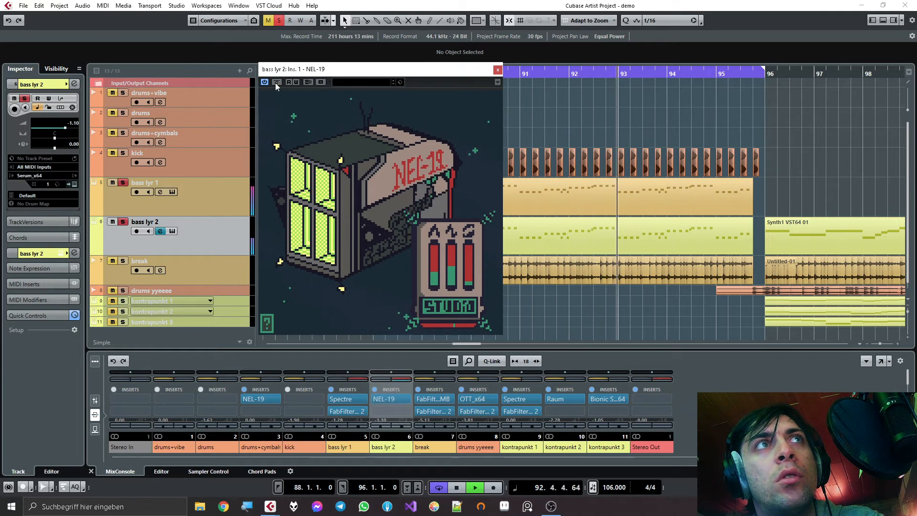
key("space")
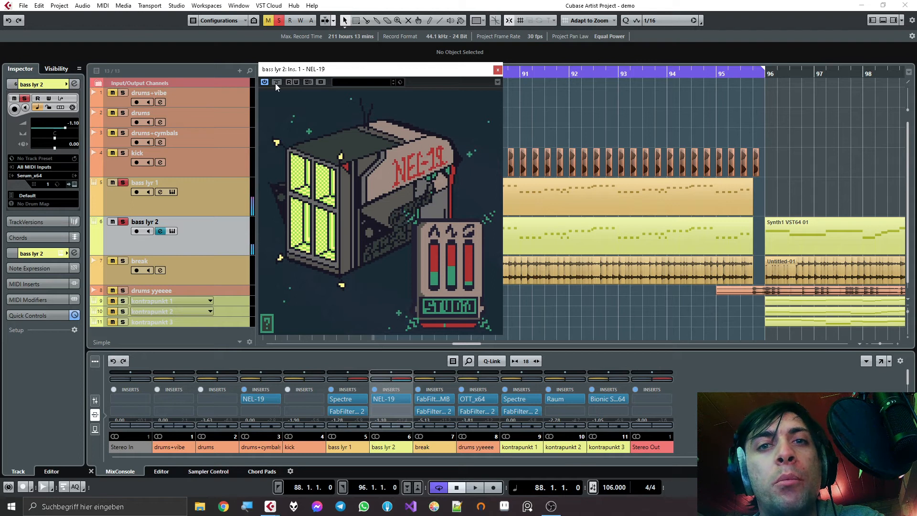
left_click(498, 70)
- Turn off the bass track solos and move the break track directly below the kick track
left_click(123, 222)
left_click(162, 269)
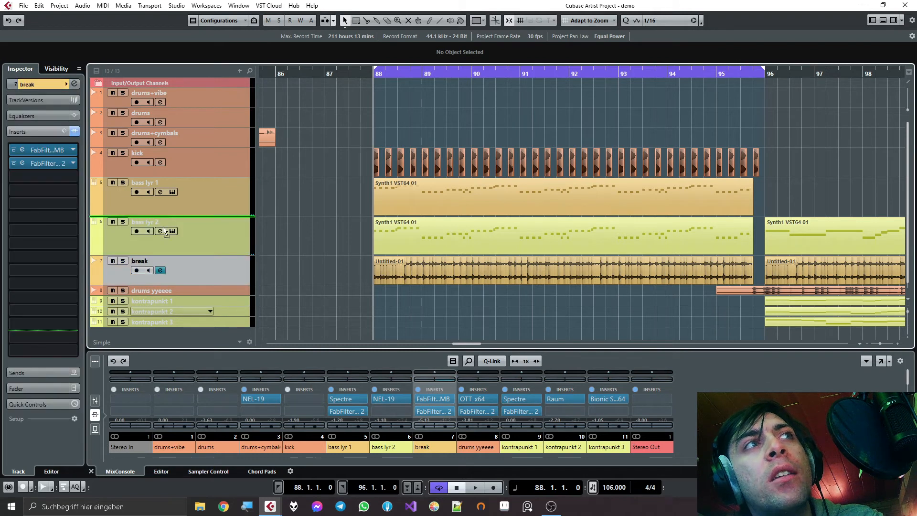
left_click_drag(164, 217, 168, 200)
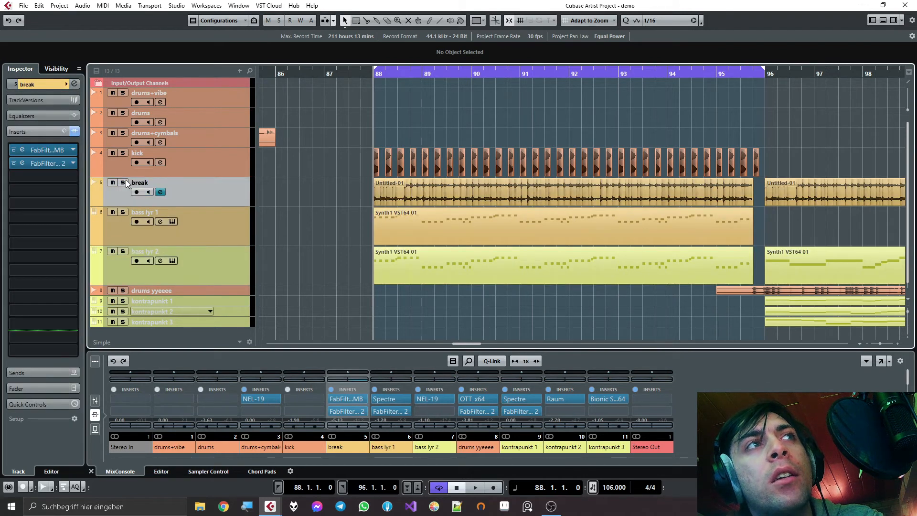
- Add NEL-19 to the third insert slot of the break track
left_click(45, 180)
type("nel")
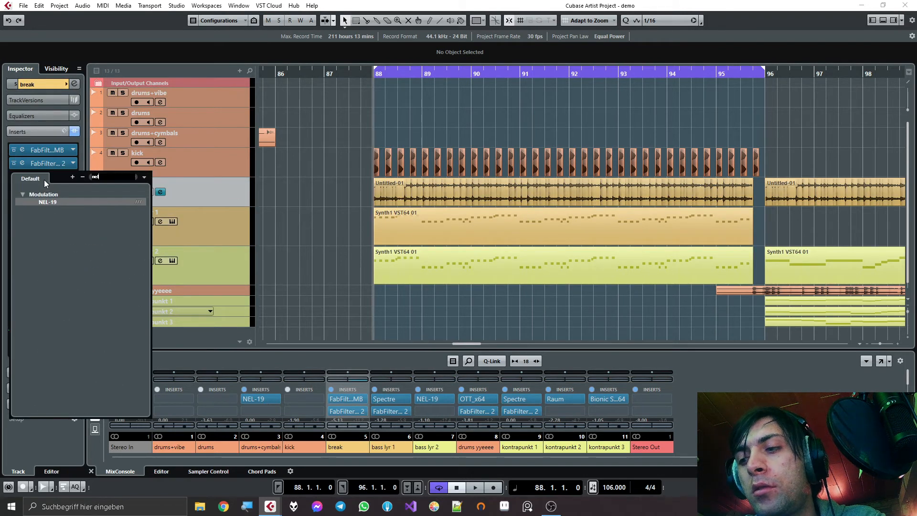
key("Return")
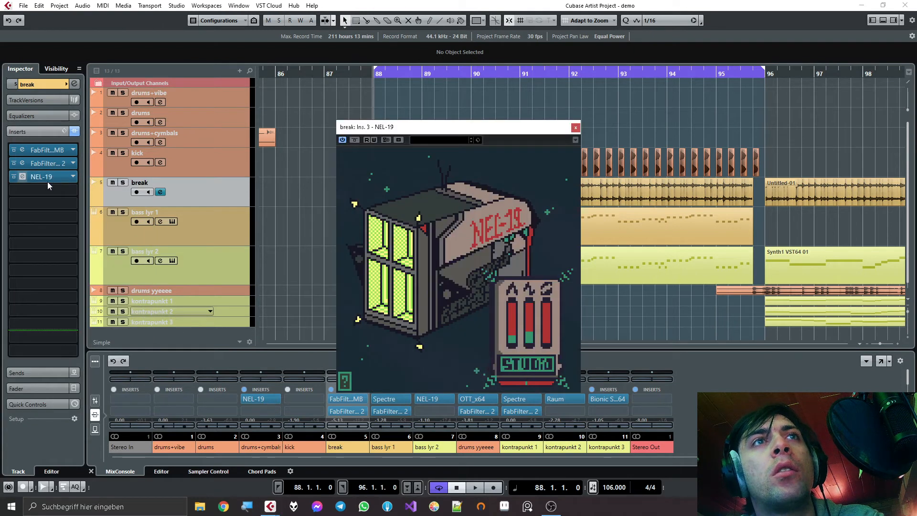
- Play from bar 88 while varying the first two NEL-19 sliders on the break, keeping both low, and close the plugin and stop
key("space")
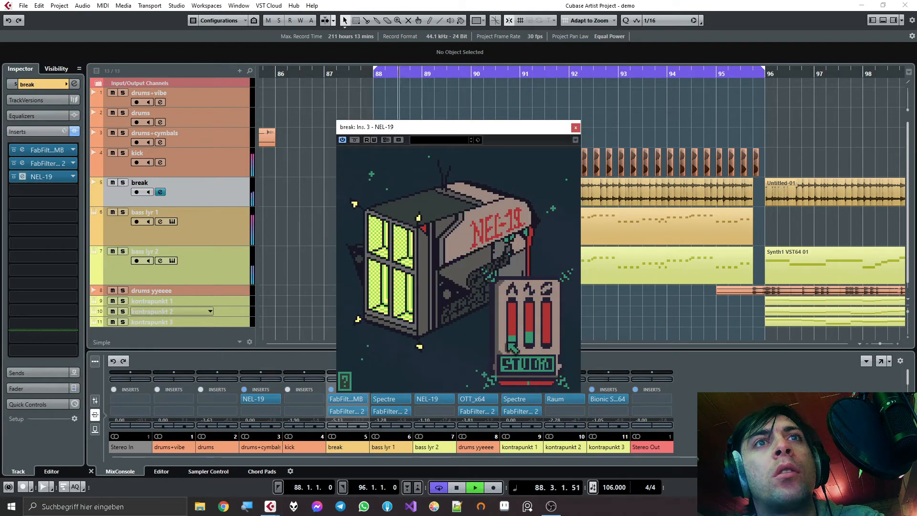
left_click_drag(515, 337, 536, 339)
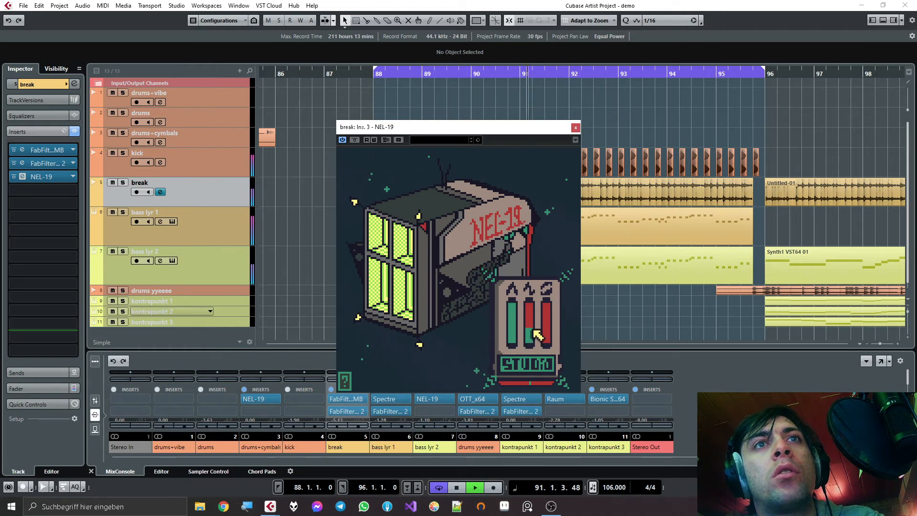
left_click_drag(535, 328, 516, 319)
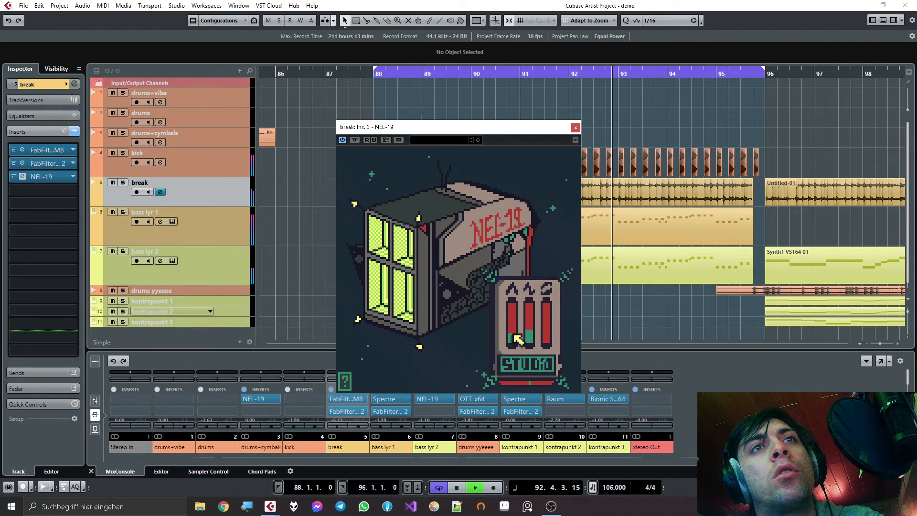
left_click_drag(518, 336, 534, 351)
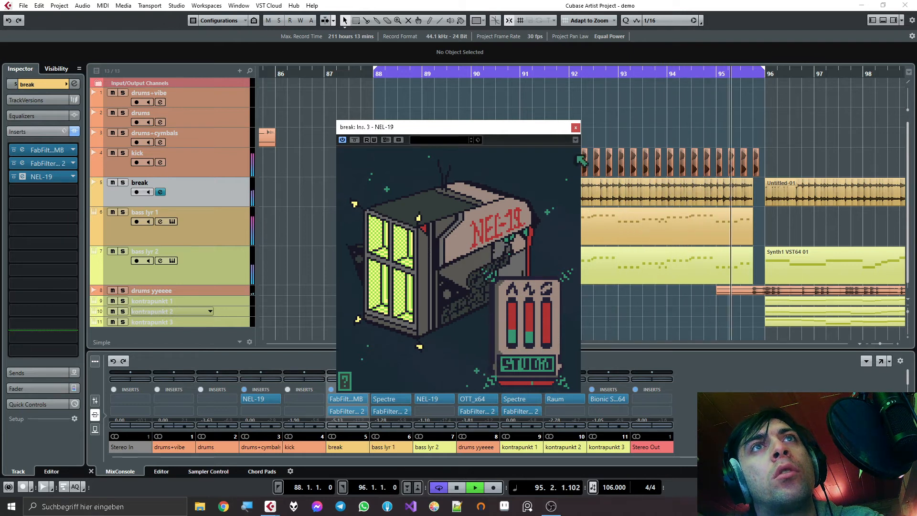
left_click(575, 127)
key("g")
key("g")
key("g")
key("g")
key("g")
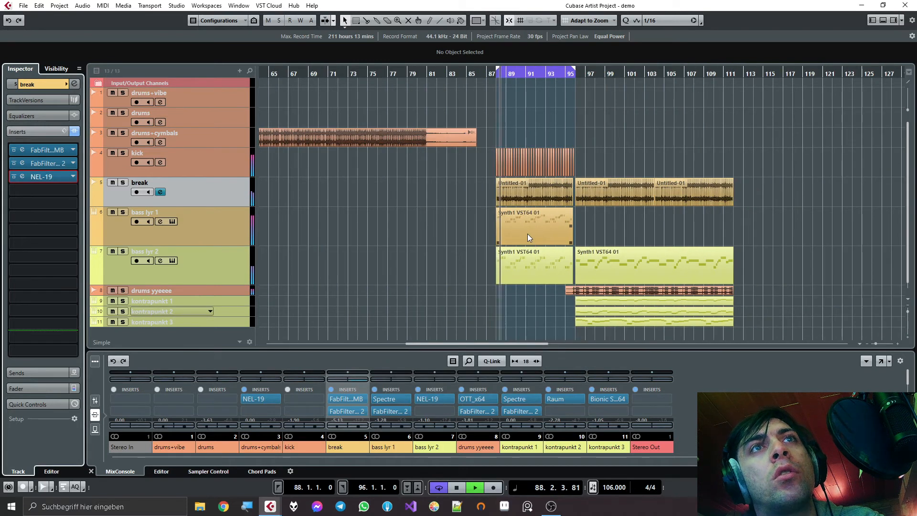
key("space")
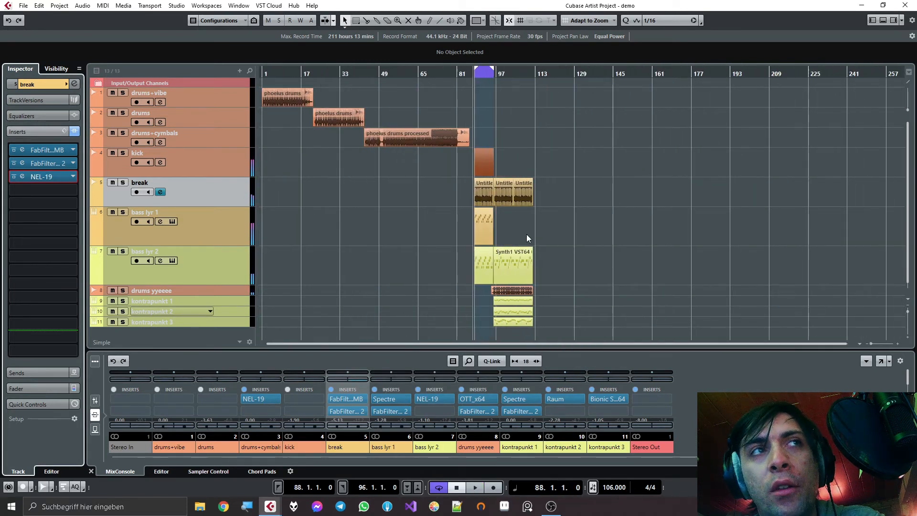
- Select the kick, break, bass lyr 1 and bass lyr 2 tracks and shrink them to minimal height
left_click(208, 182)
left_click(211, 169)
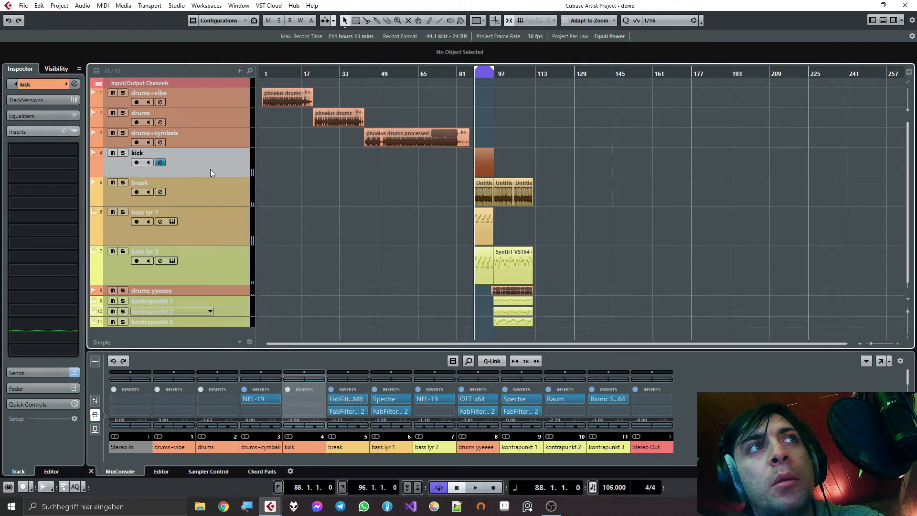
left_click(207, 253, "shift")
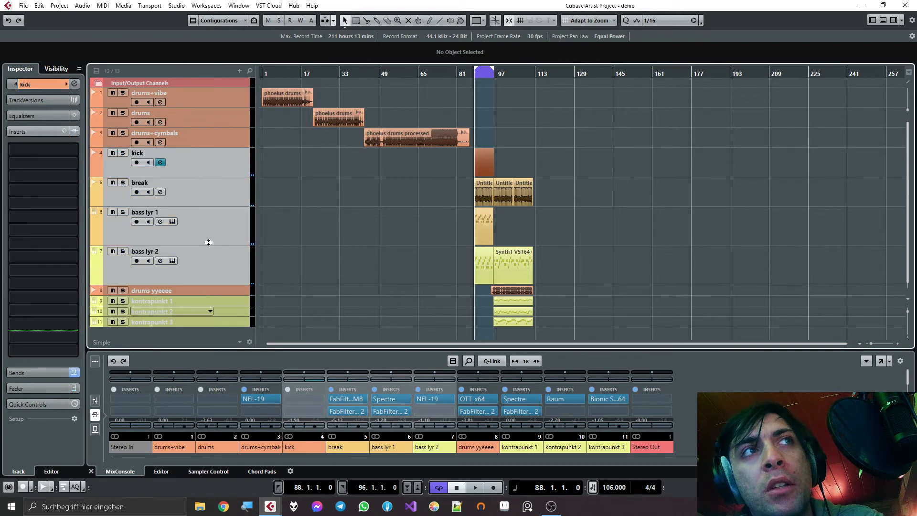
left_click_drag(207, 245, 210, 189)
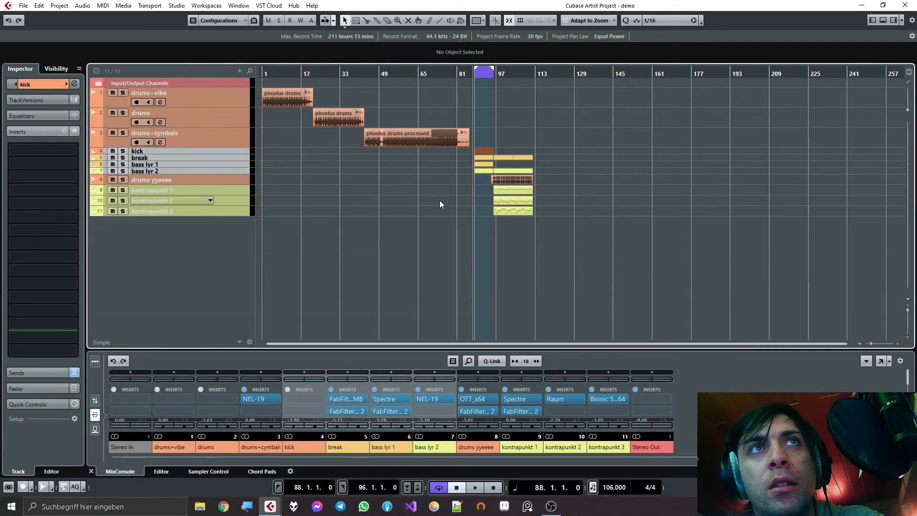
- Set the loop range to run from bar 96 to bar 112, covering the second section
scroll(513, 213, "up", 5)
left_click(633, 74, "alt")
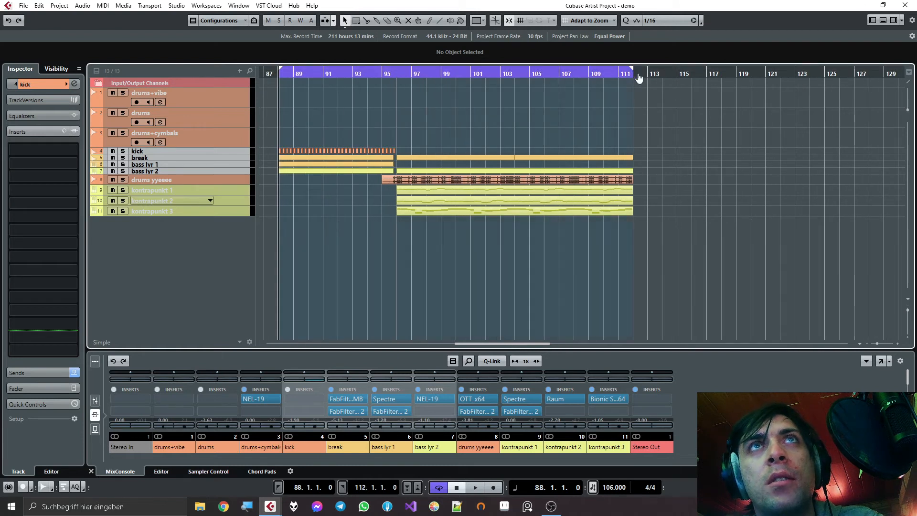
left_click(398, 74, "ctrl")
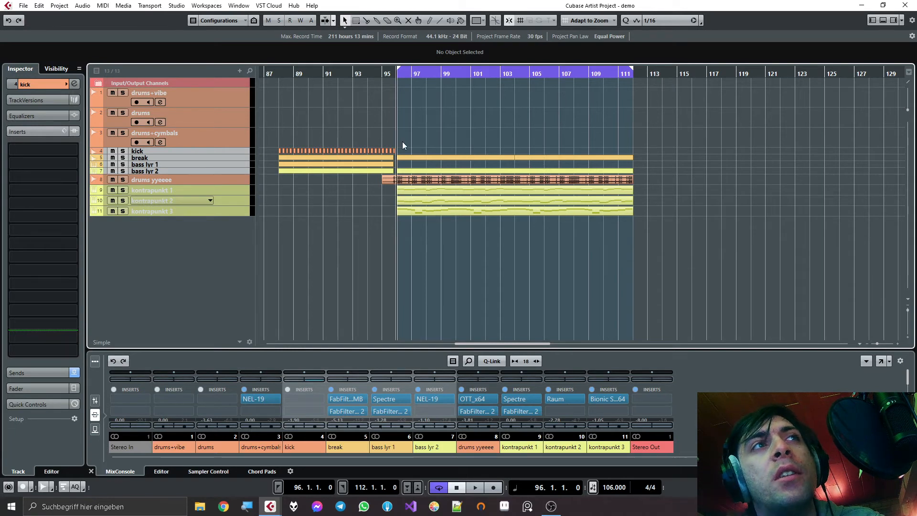
- Make drums yyeeee and the three kontrapunkt tracks taller, and reselect only drums yyeeee
left_click(219, 212)
left_click(223, 180, "shift")
left_click_drag(220, 184, 222, 200)
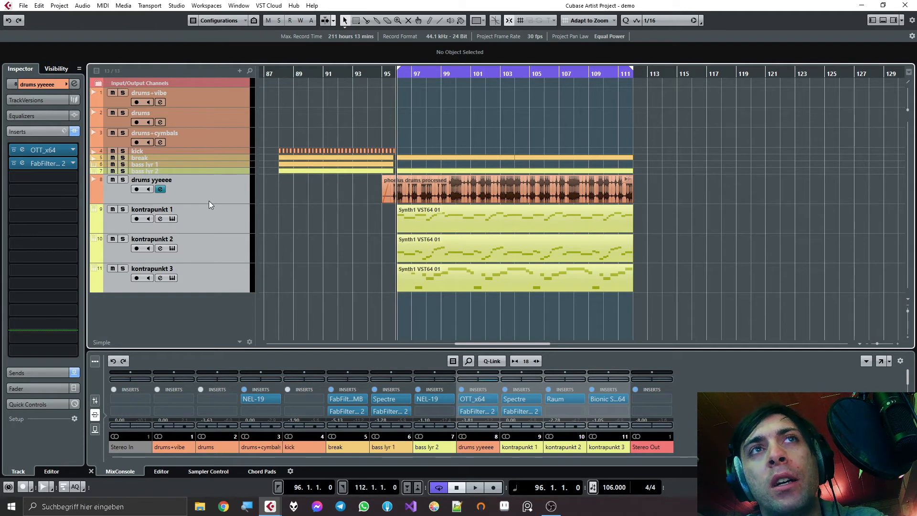
left_click(208, 194)
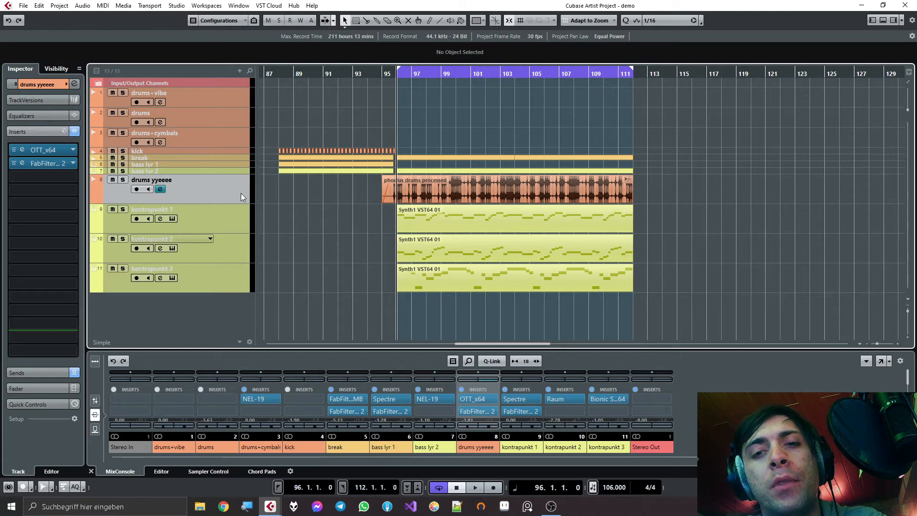
- Play briefly from bar 96, stop, move the playhead back to bar 91, and restart playback
key("space")
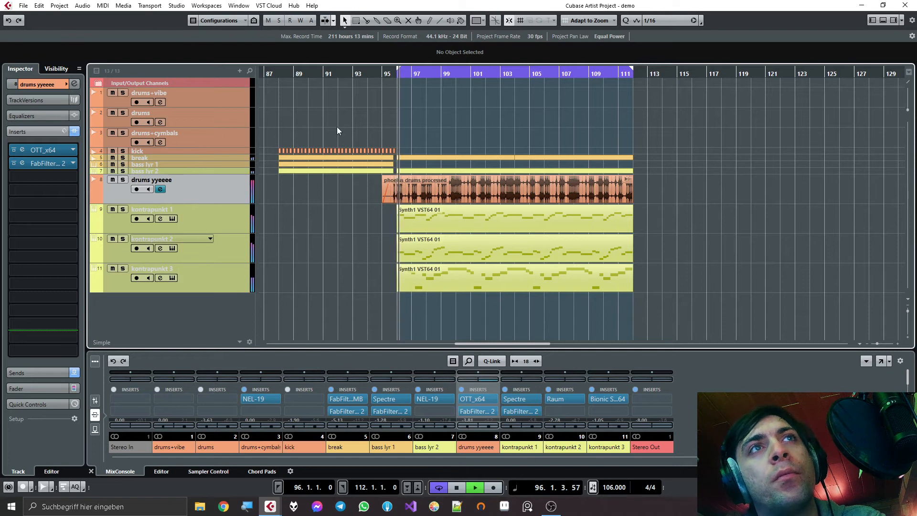
left_click(362, 72)
left_click(342, 72)
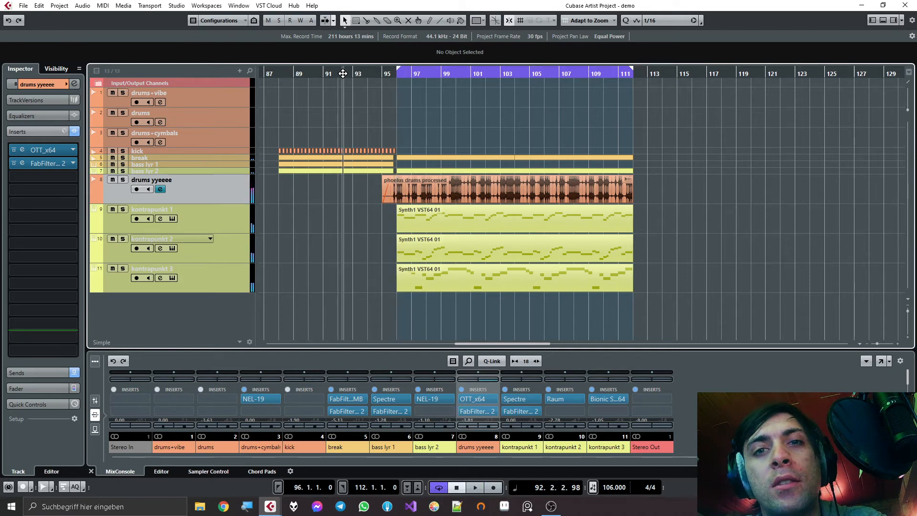
left_click_drag(339, 74, 321, 75)
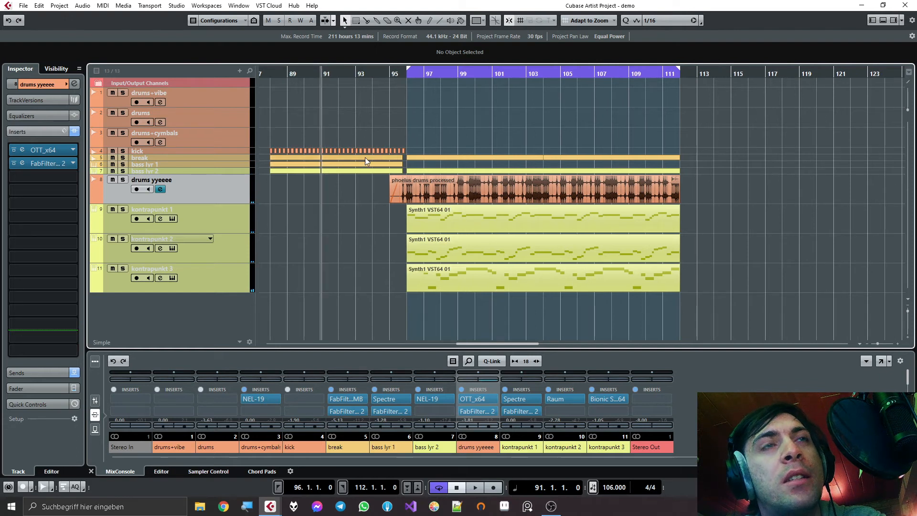
key("space")
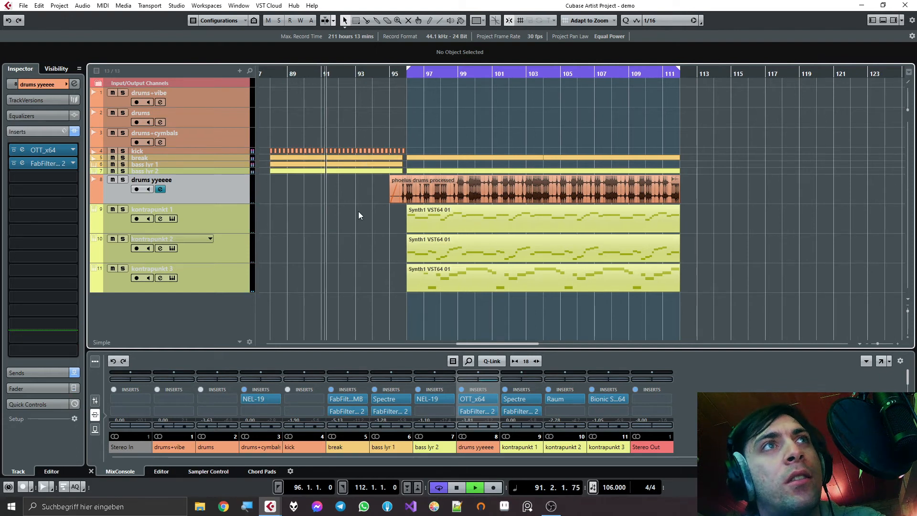
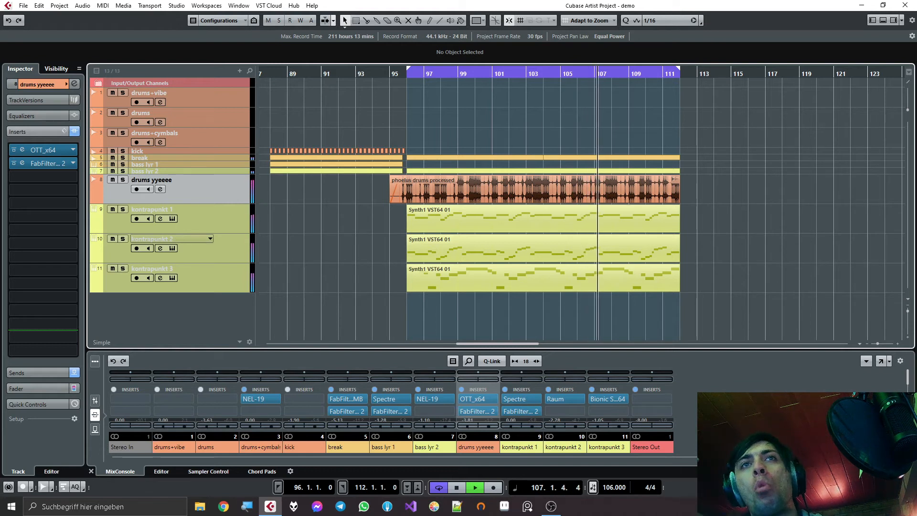
- Stop playback, move the playhead to bar 96, and audition drums yyeeee in solo
key("space")
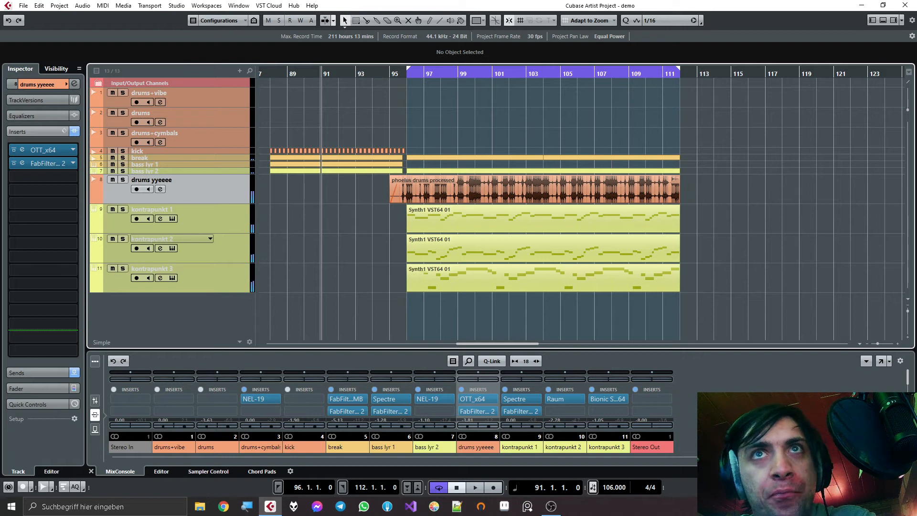
left_click(413, 76)
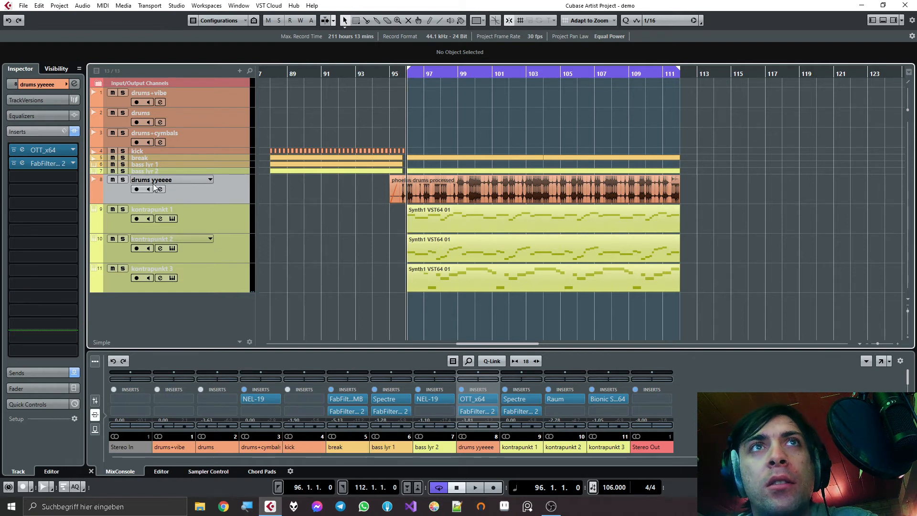
left_click(123, 180)
key("space")
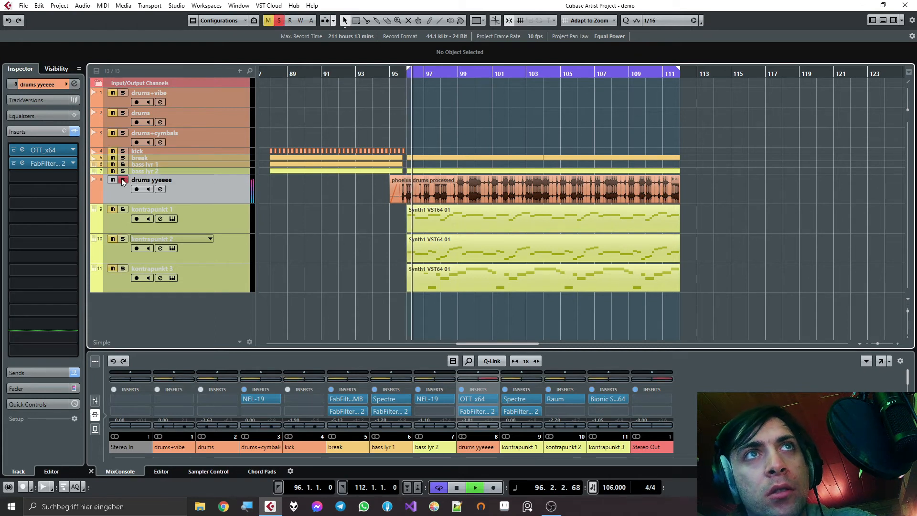
key("space")
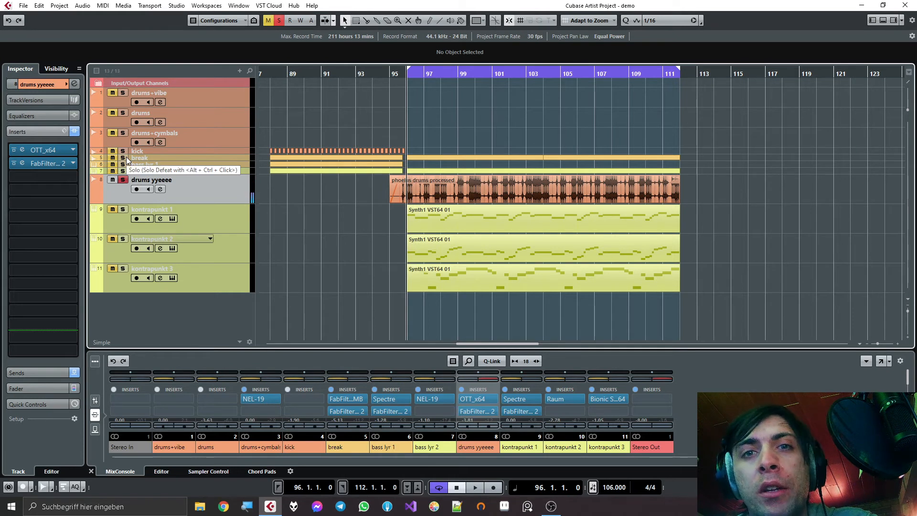
- Solo the break together with drums yyeeee, play both from bar 96, stop, and clear the solos
left_click(123, 157)
key("space")
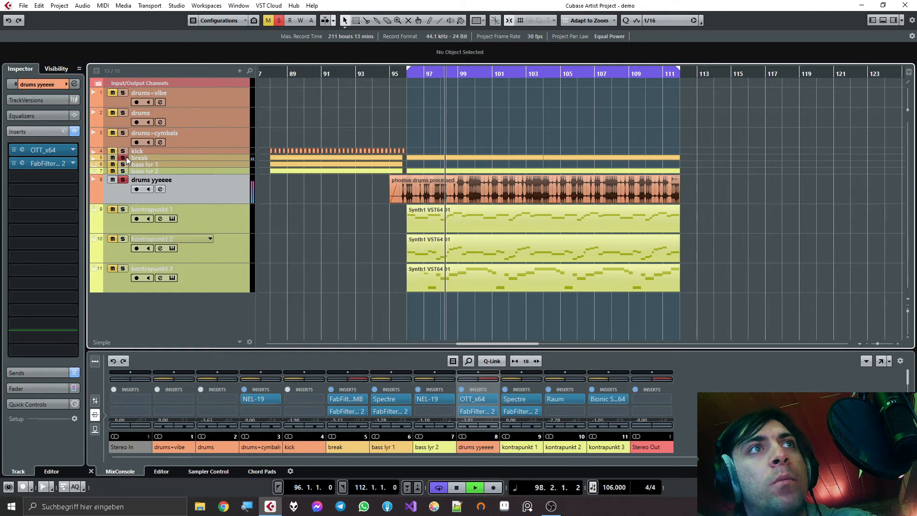
key("space")
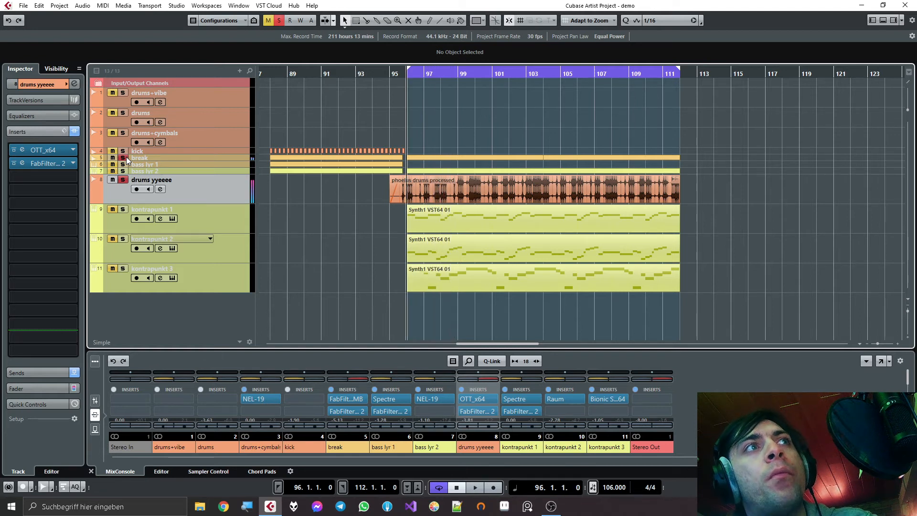
left_click(123, 180)
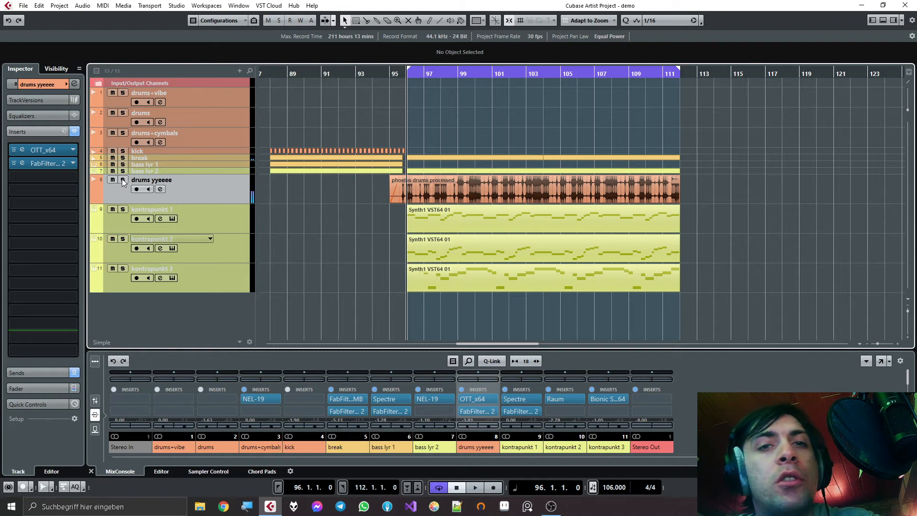
- Inspect the break track's NEL-19 insert, close it, and compare the insert lists of break and drums yyeeee
left_click(145, 159)
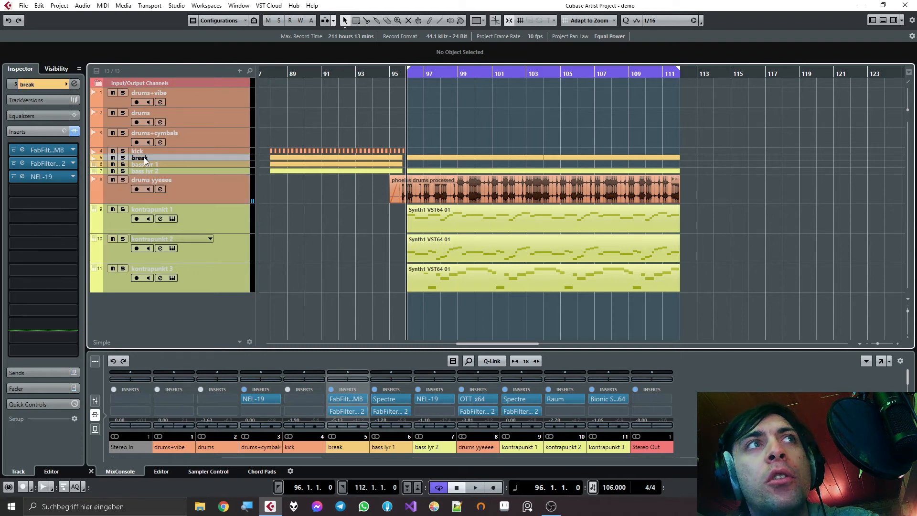
left_click(32, 177)
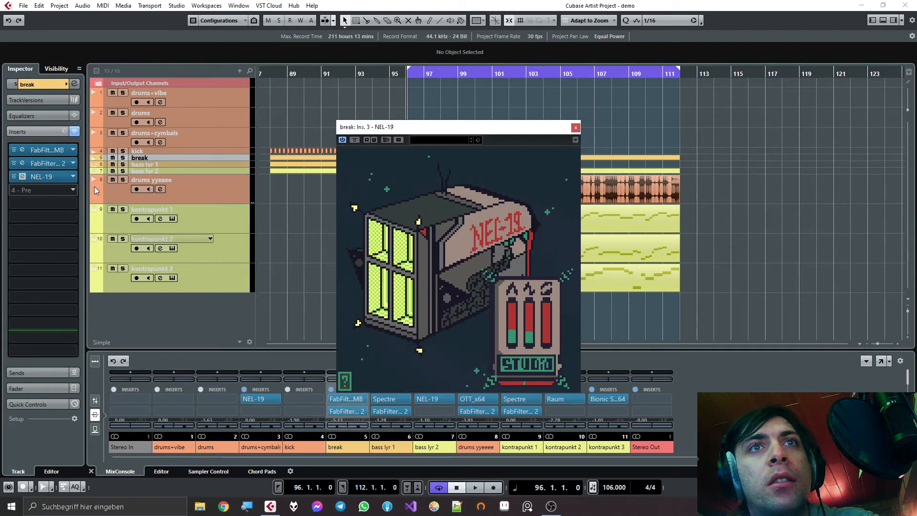
left_click(576, 127)
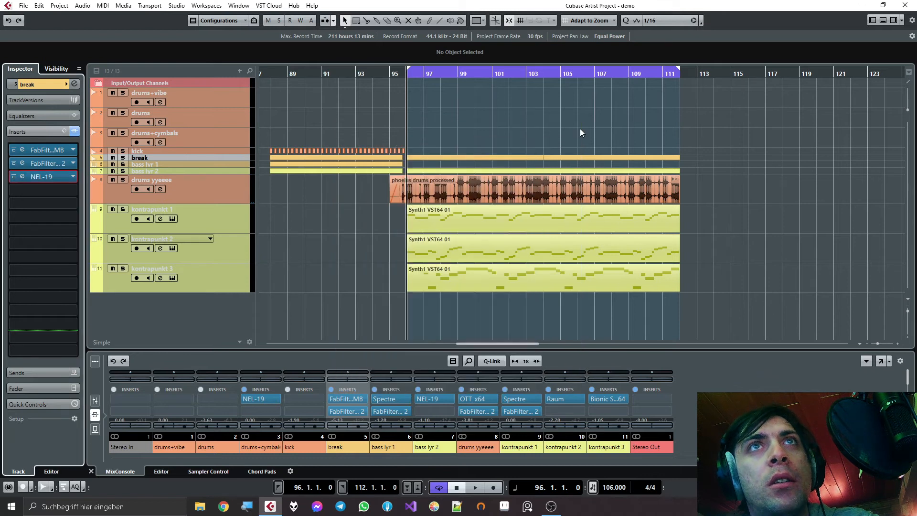
left_click(185, 182)
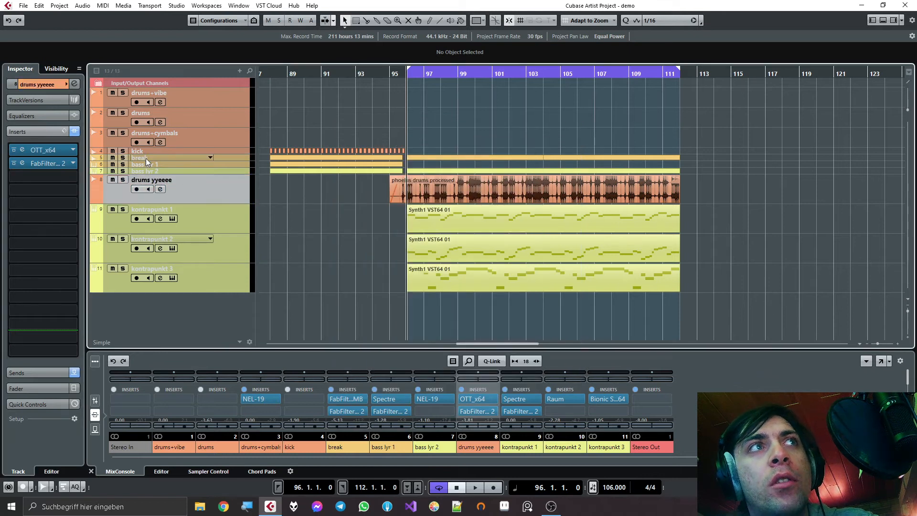
left_click(145, 158)
left_click(193, 193)
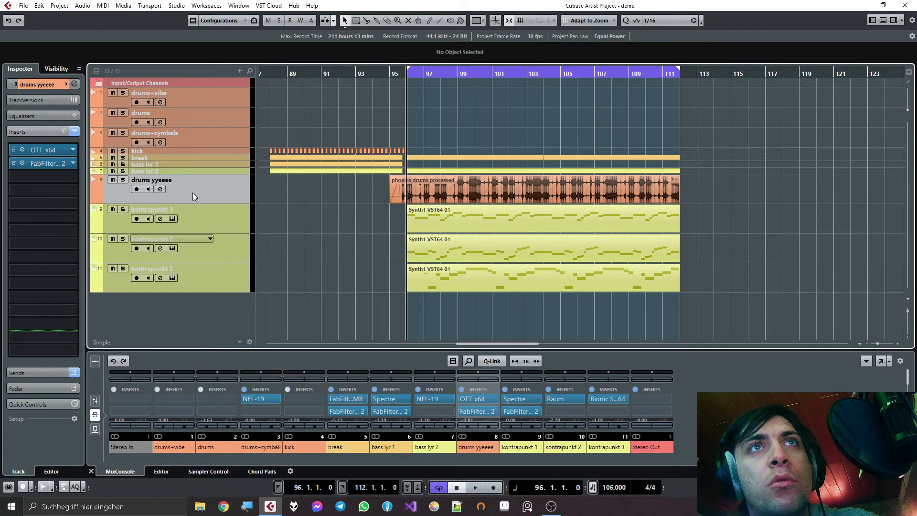
- Shrink drums yyeeee to minimal height, select the three kontrapunkt tracks, and adjust their height together
left_click_drag(177, 198, 178, 145)
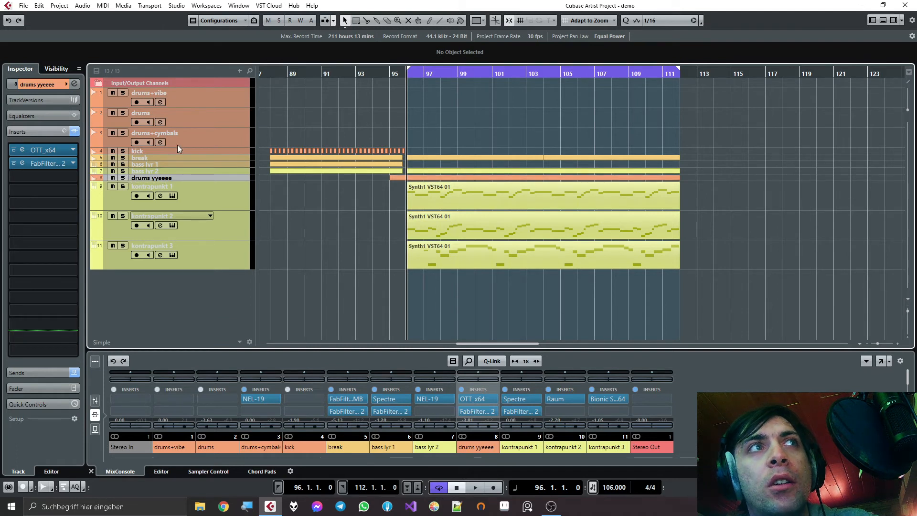
left_click(198, 208)
left_click(203, 255, "shift")
mouse_move(200, 211)
left_mouse_down()
mouse_move(202, 232)
mouse_move(204, 215)
left_mouse_up()
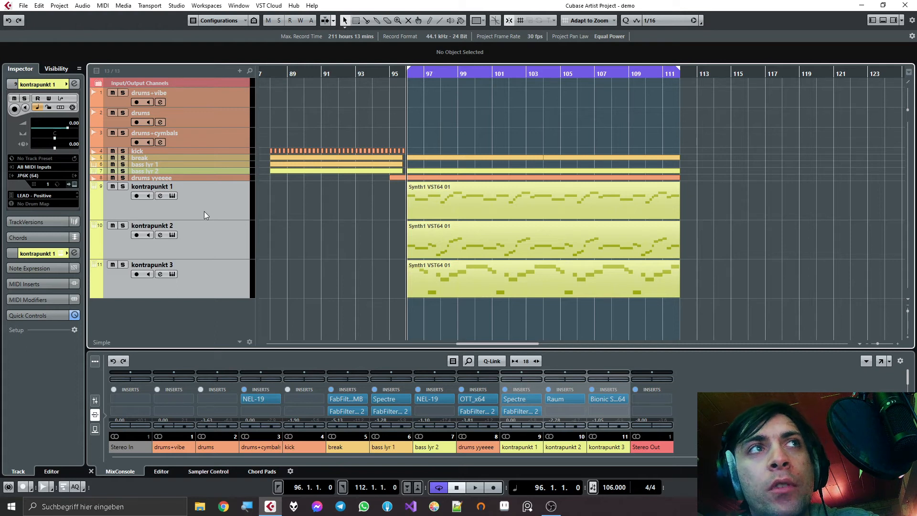
left_click_drag(202, 217, 202, 211)
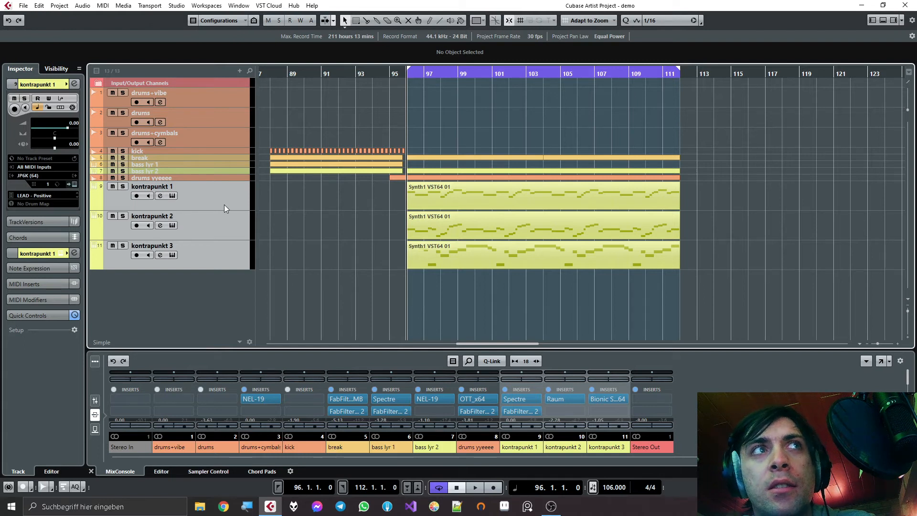
- Select only kontrapunkt 1, audition it in solo from bar 96, stop playback, and clear its solo
scroll(340, 210, "up", 2)
scroll(340, 210, "up", 1)
scroll(323, 219, "right", 3)
scroll(323, 219, "down", 2)
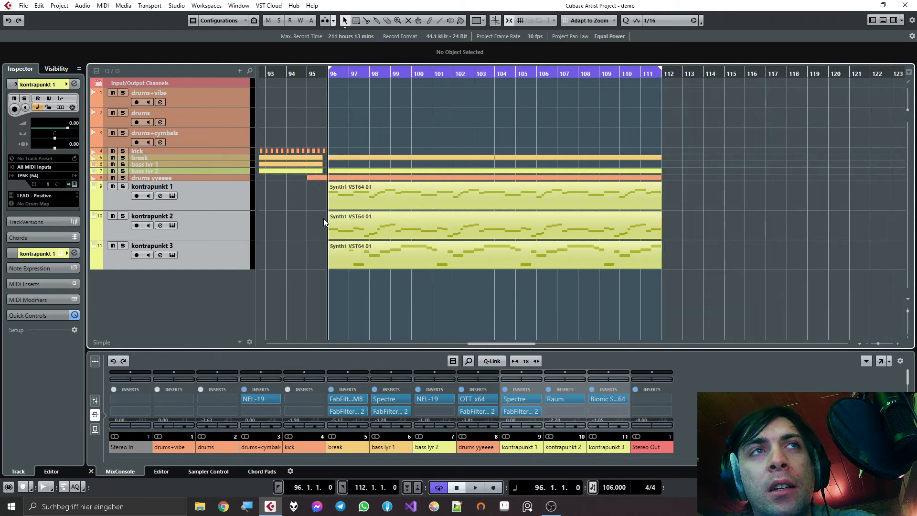
left_click(246, 197)
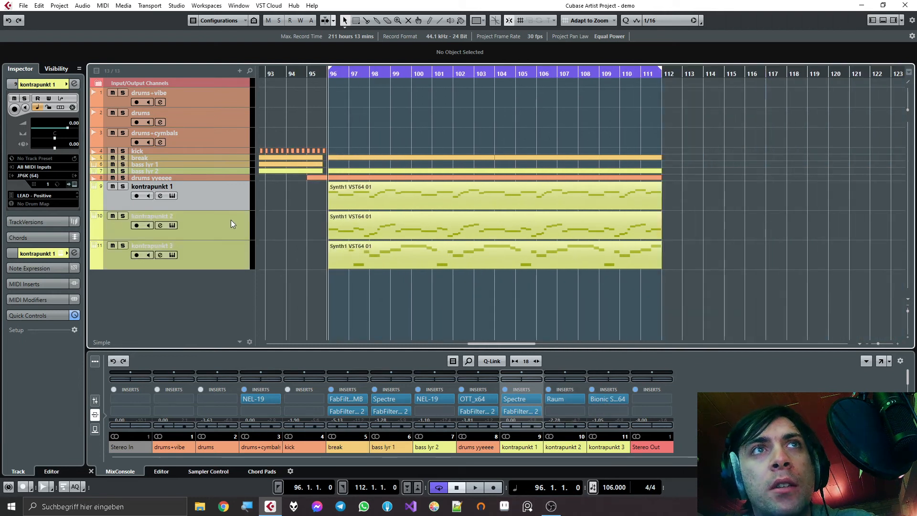
left_click(123, 186)
key("space")
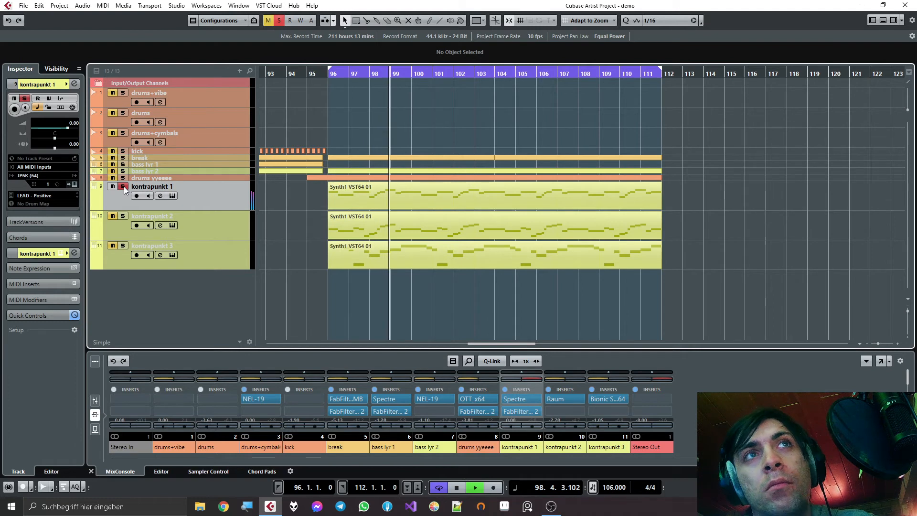
left_click(123, 186)
key("space")
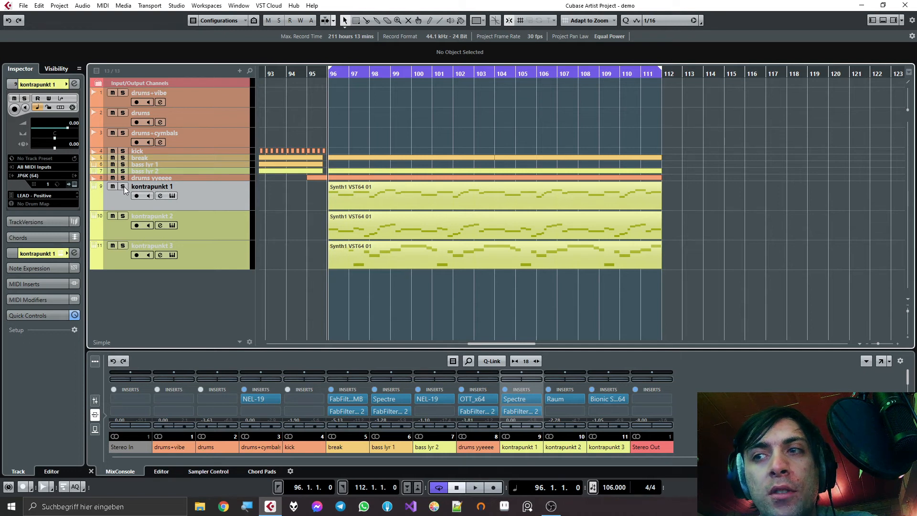
- Audition kontrapunkt 2 in solo from bar 96, stop playback, and clear its solo
left_click(122, 216)
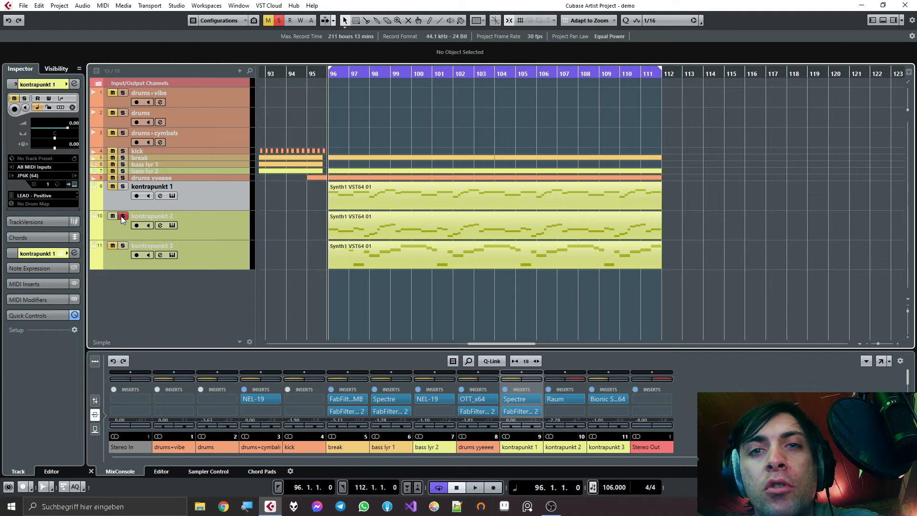
key("space")
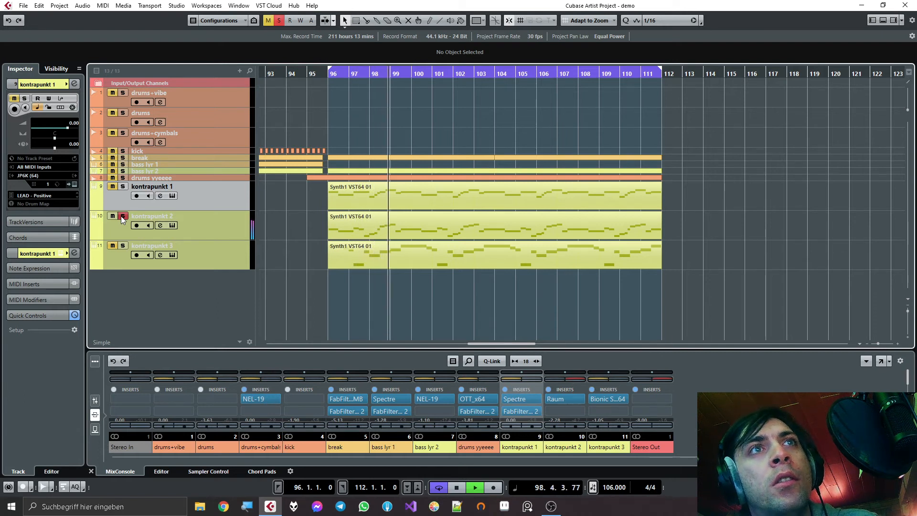
key("space")
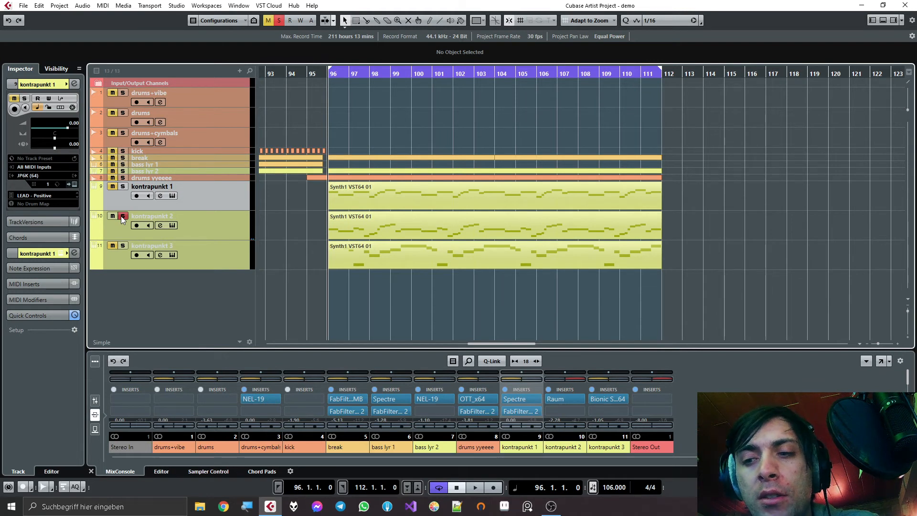
left_click(122, 216)
- Select kontrapunkt 3, audition it in solo from bar 96, stop playback, and clear its solo
left_click(122, 245)
left_click(135, 245)
key("space")
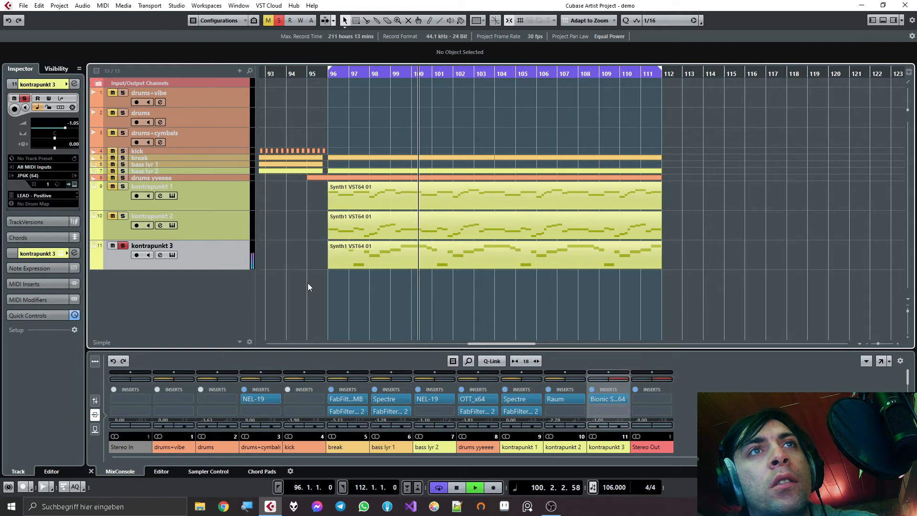
key("space")
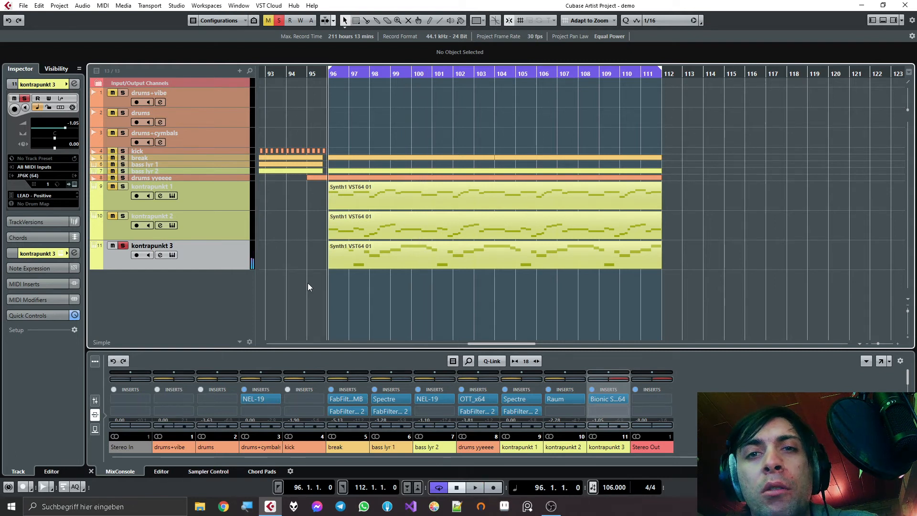
left_click(123, 247)
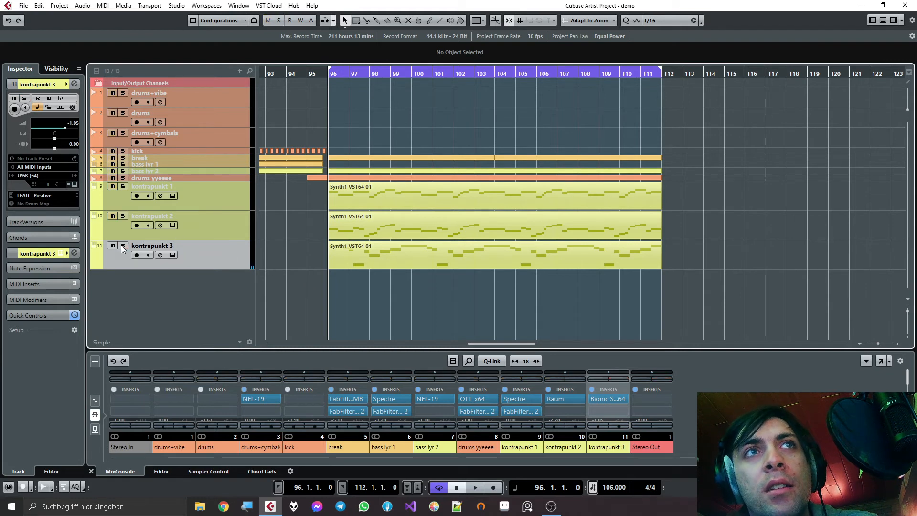
- Open the channel settings of kontrapunkt 1 and mute kontrapunkt 2 and kontrapunkt 3
left_click(191, 194)
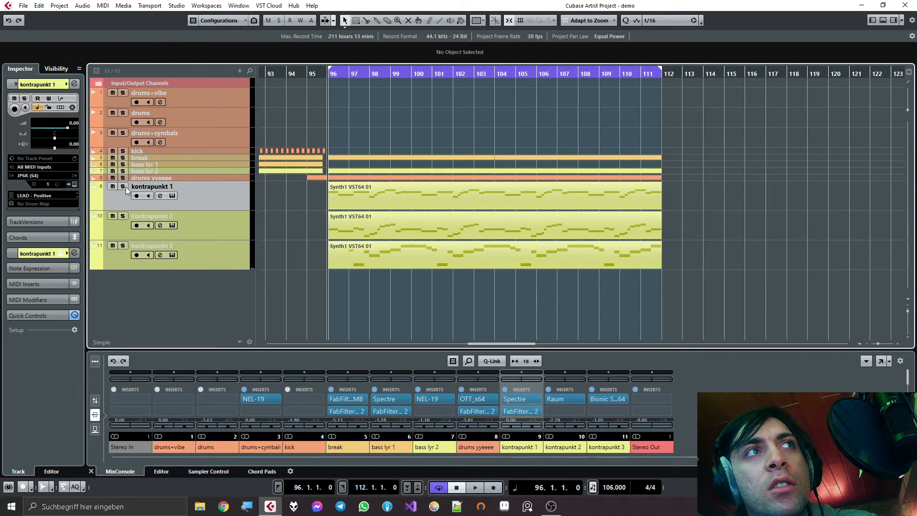
left_click(160, 196)
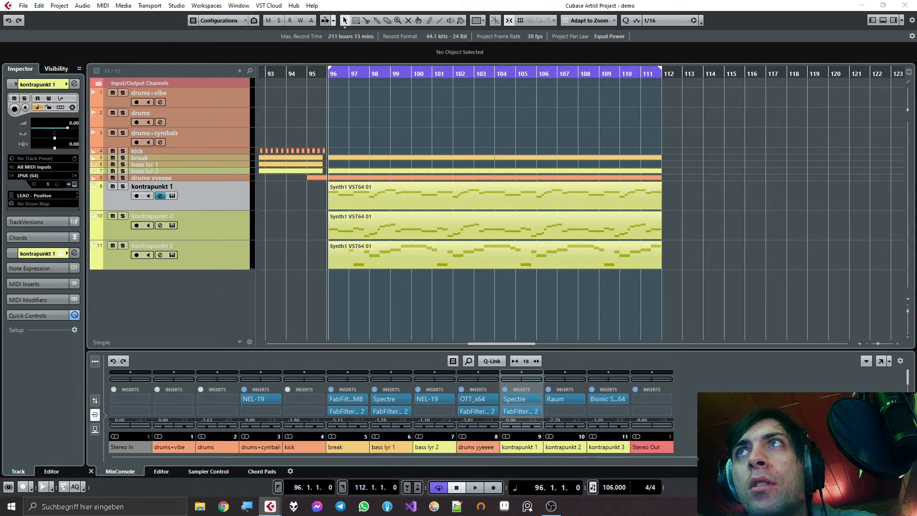
left_click(114, 216)
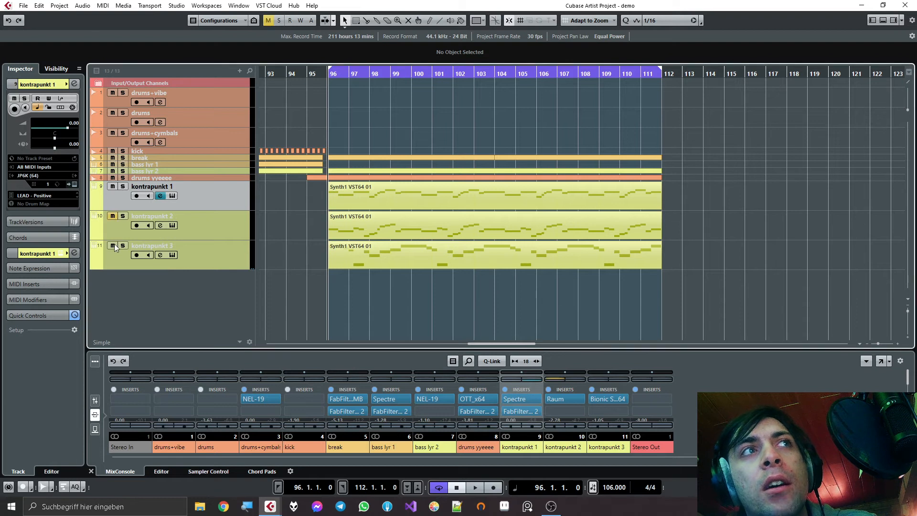
left_click_drag(592, 1, 585, 114)
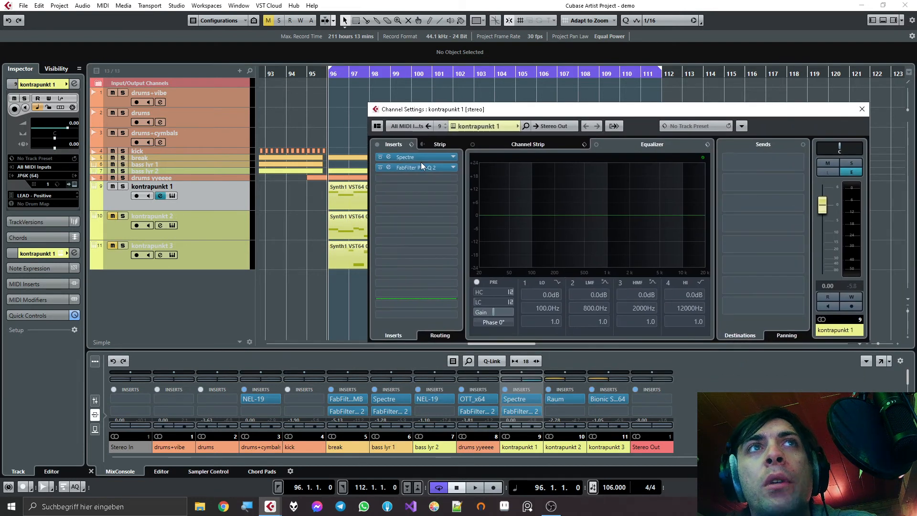
- Review kontrapunkt 1's Spectre and FabFilter Pro-Q 2 inserts, closing each plugin window after viewing it
left_click(400, 156)
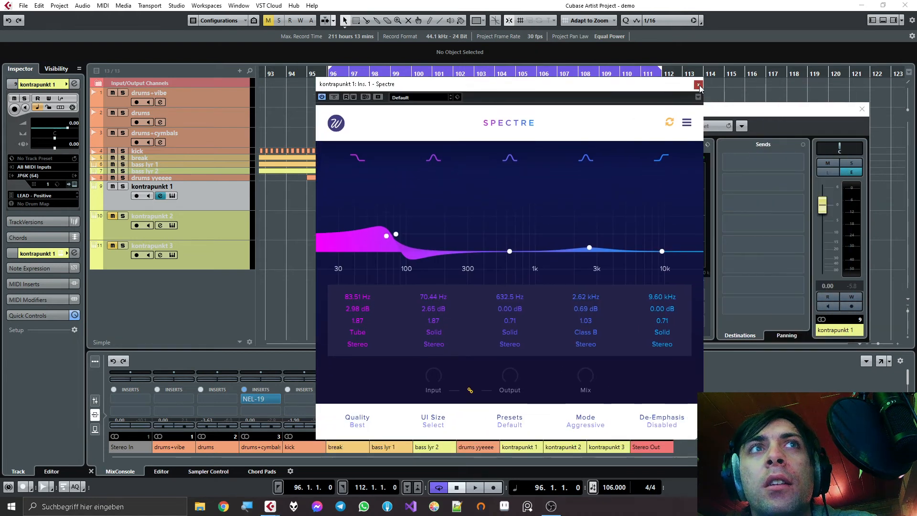
left_click(699, 86)
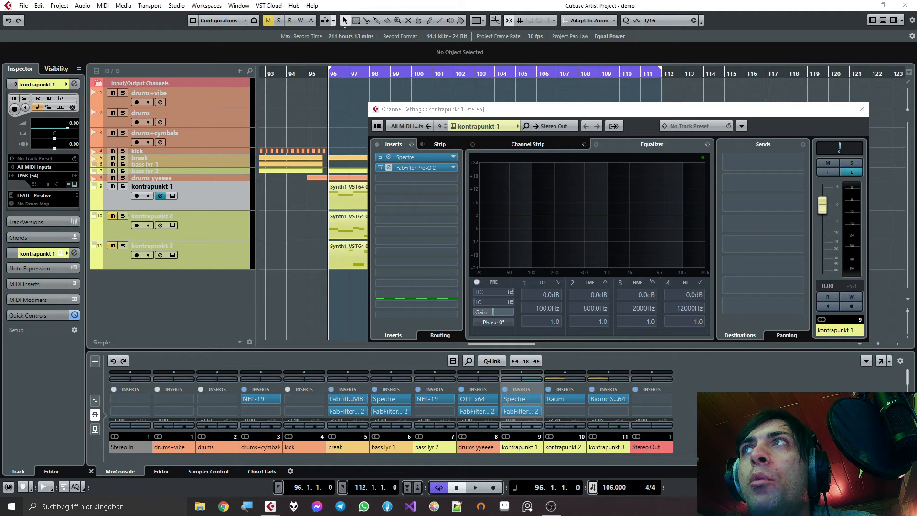
left_click_drag(616, 216, 437, 107)
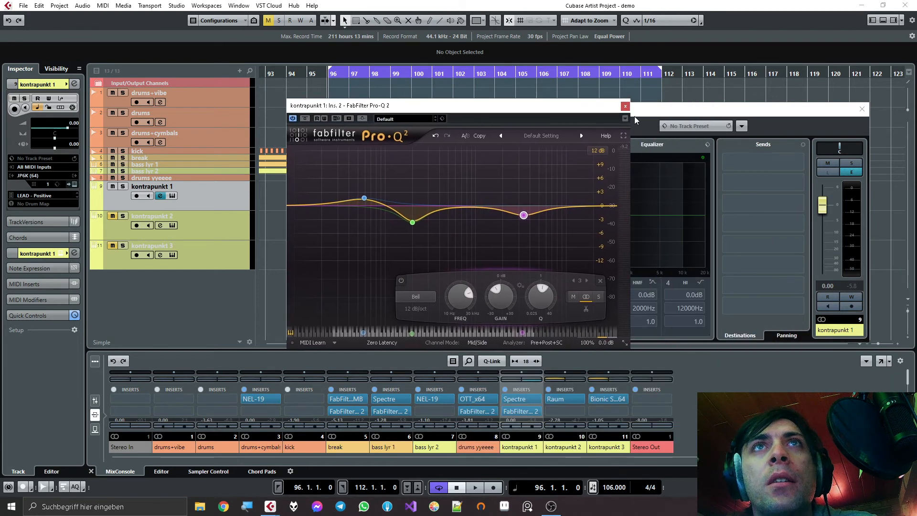
left_click(626, 106)
- Add NEL-19 to the third insert slot of kontrapunkt 1 and start playback from bar 96
left_click(391, 177)
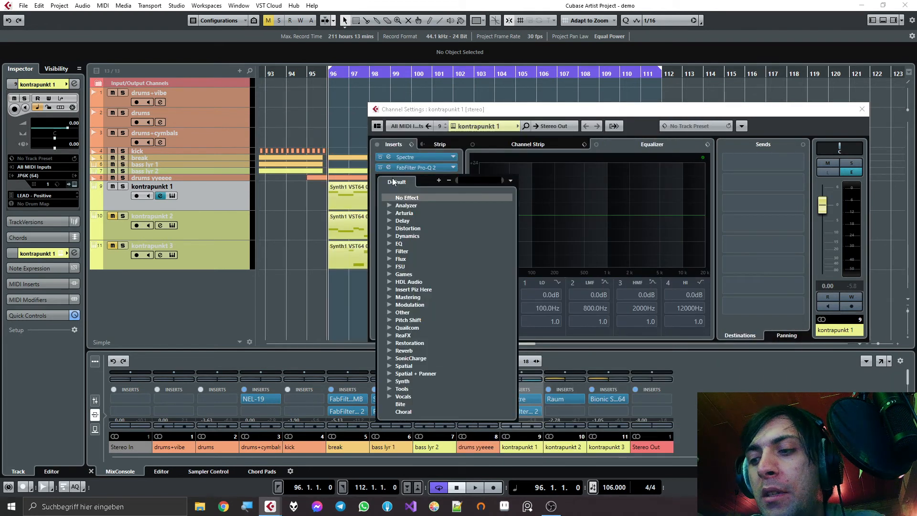
type("nel")
key("Return")
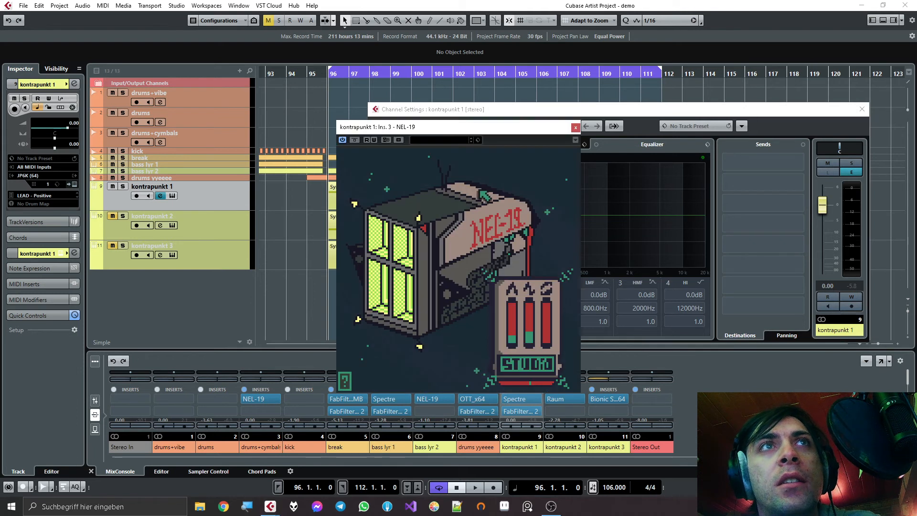
key("space")
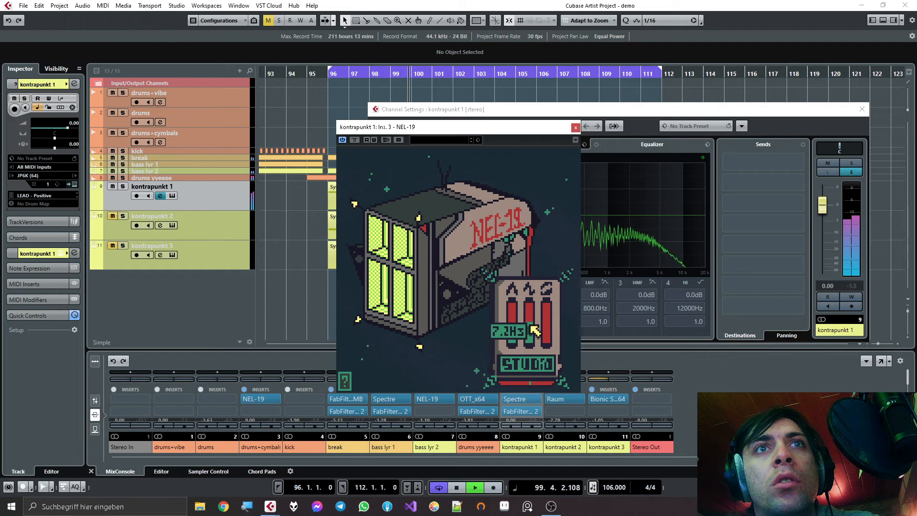
- Lower the depth and rate of the NEL-19 in kontrapunkt 1's third insert slot, close the plugin, and stop playback
mouse_move(517, 317)
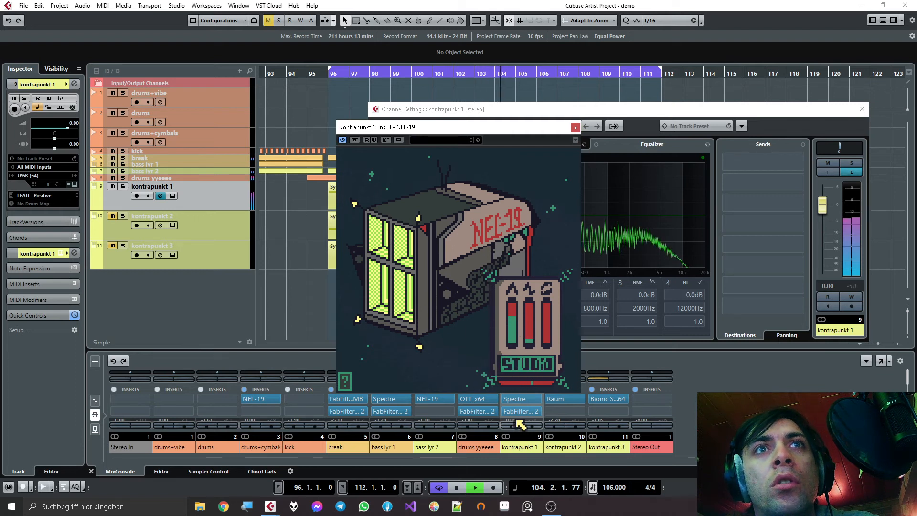
left_click_drag(514, 324, 515, 366)
left_click_drag(532, 335, 516, 347)
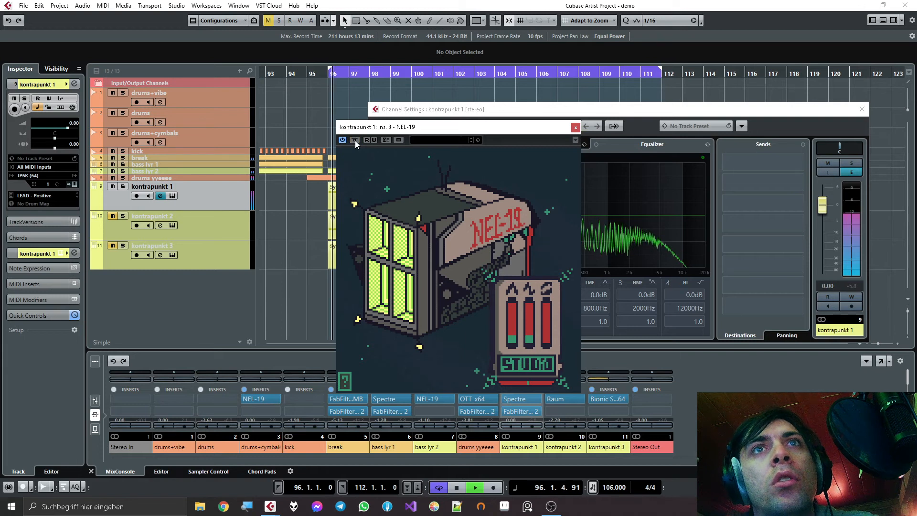
left_click_drag(515, 340, 514, 358)
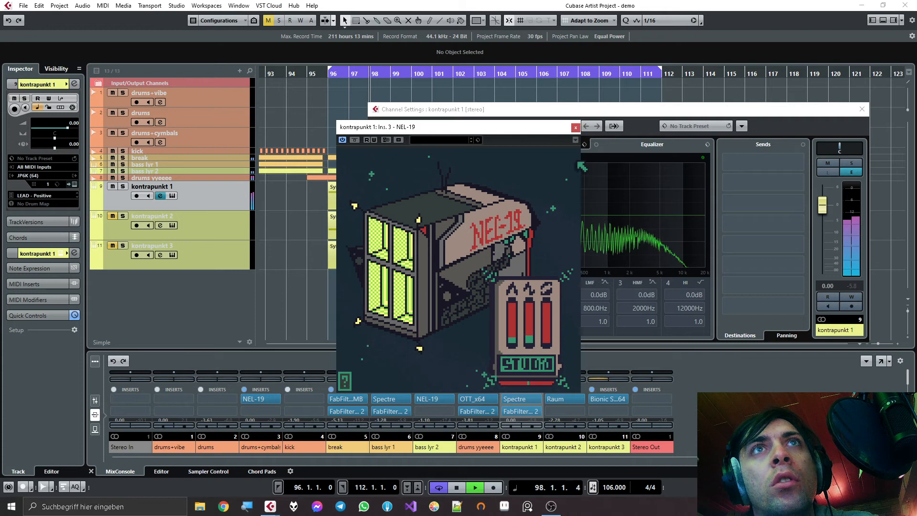
left_click(576, 128)
key("space")
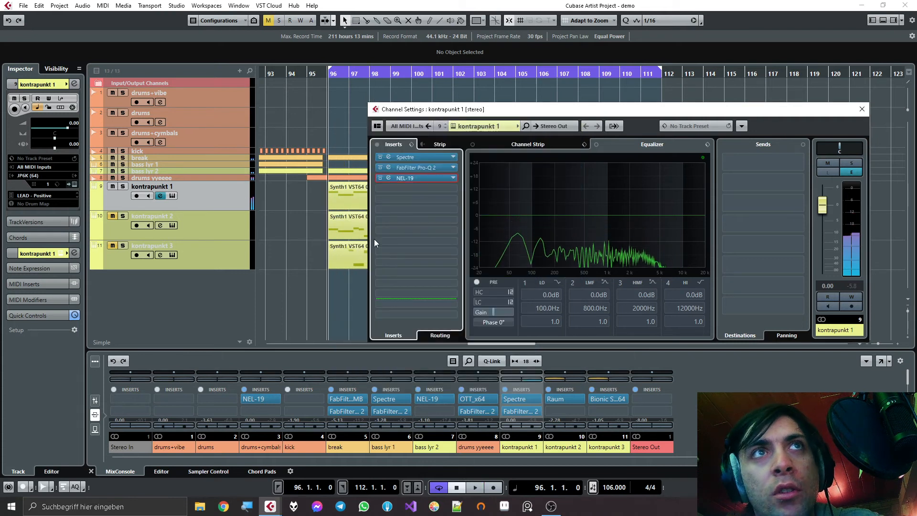
- Add a second NEL-19 to kontrapunkt 1's fourth insert slot, raise its rate to maximum, and audition it from bar 96
left_click(405, 188)
type("nel")
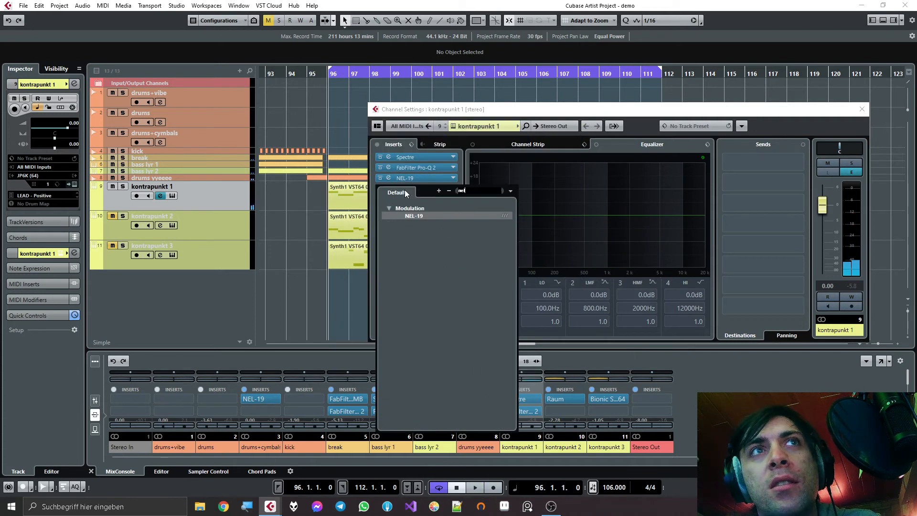
key("Return")
left_click_drag(532, 316, 532, 310)
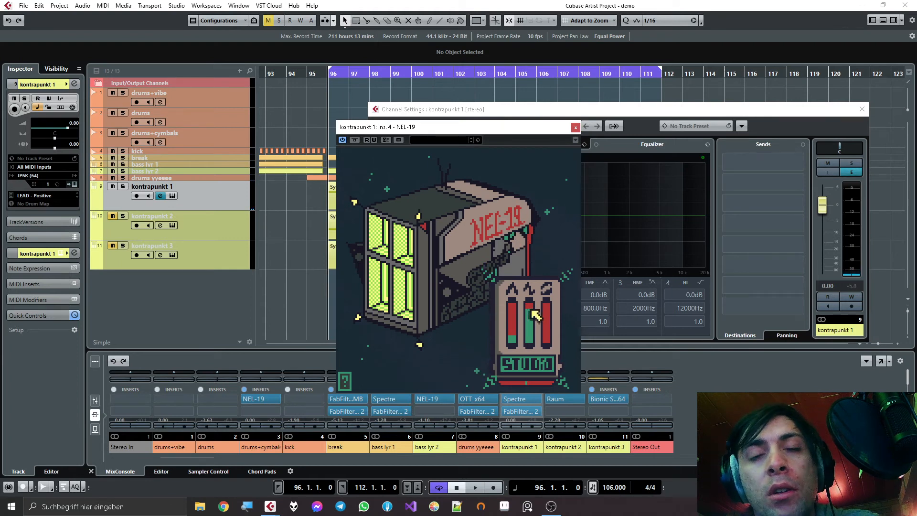
key("space")
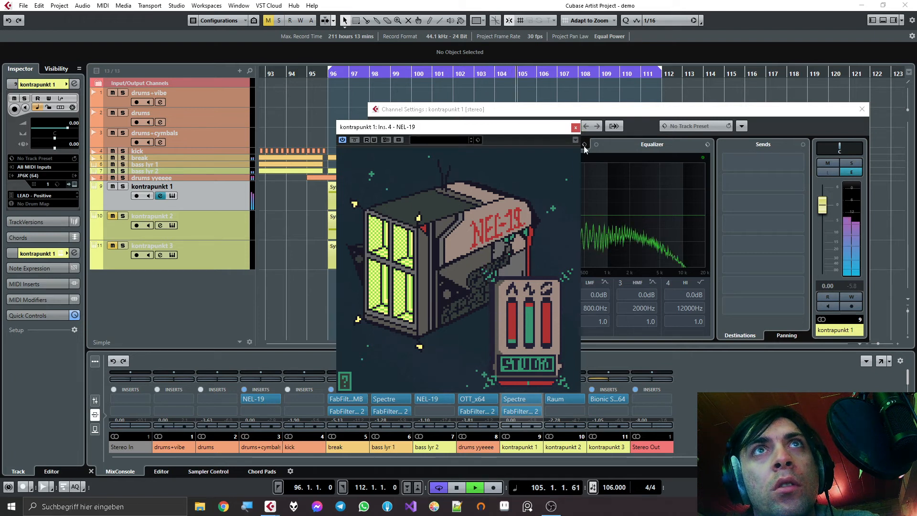
left_click(576, 127)
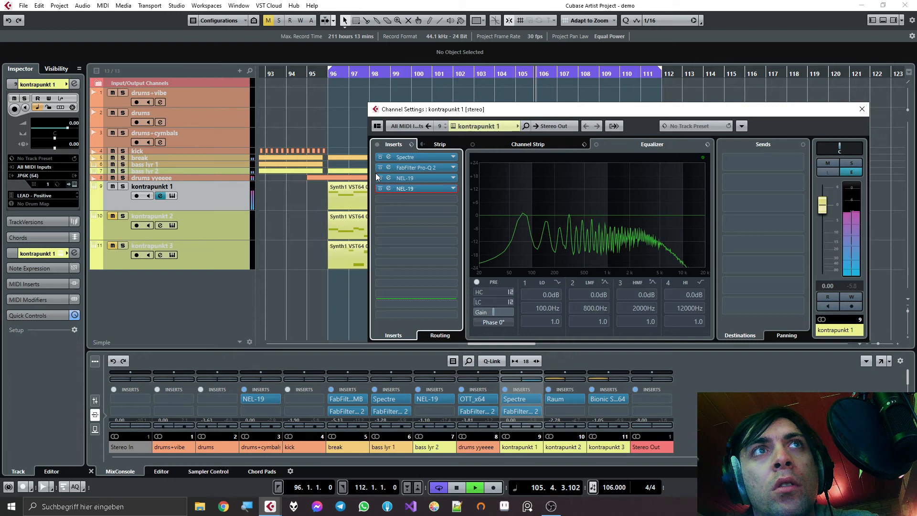
- Toggle the bypass of kontrapunkt 1's NEL-19 inserts to compare them, and readjust the third slot's rate and depth
left_click(379, 189)
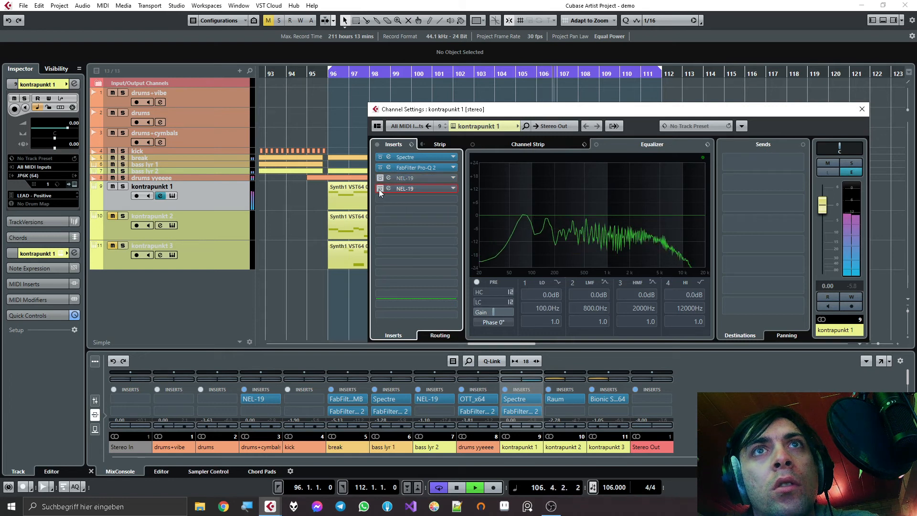
left_click(389, 178)
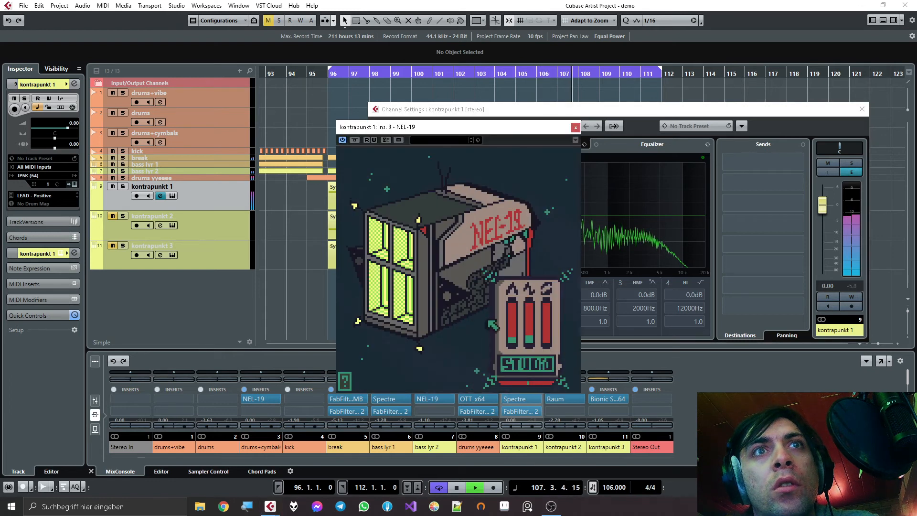
left_click_drag(534, 337, 530, 398)
left_click_drag(511, 336, 536, 334)
left_click(576, 128)
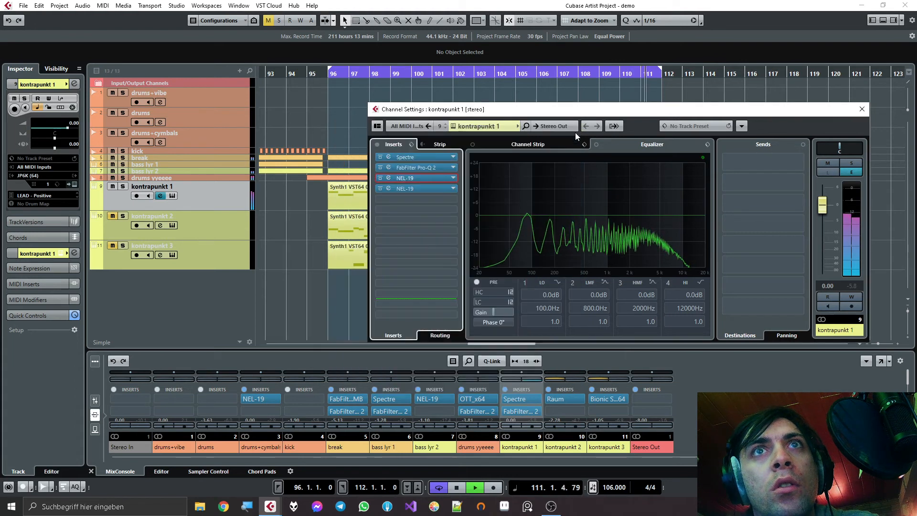
- Stop playback, collapse the kontrapunkt 1 track, and unmute kontrapunkt 2 with its channel settings open
key("space")
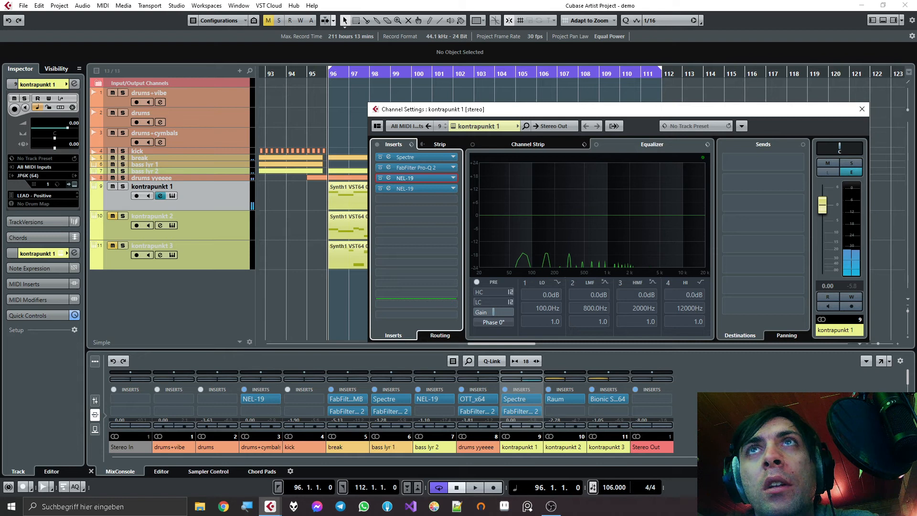
left_click(862, 109)
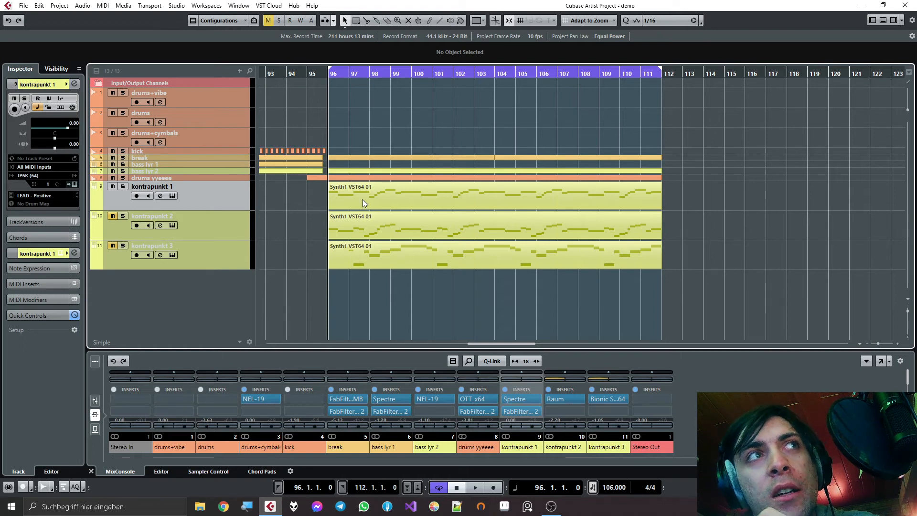
left_click(241, 233)
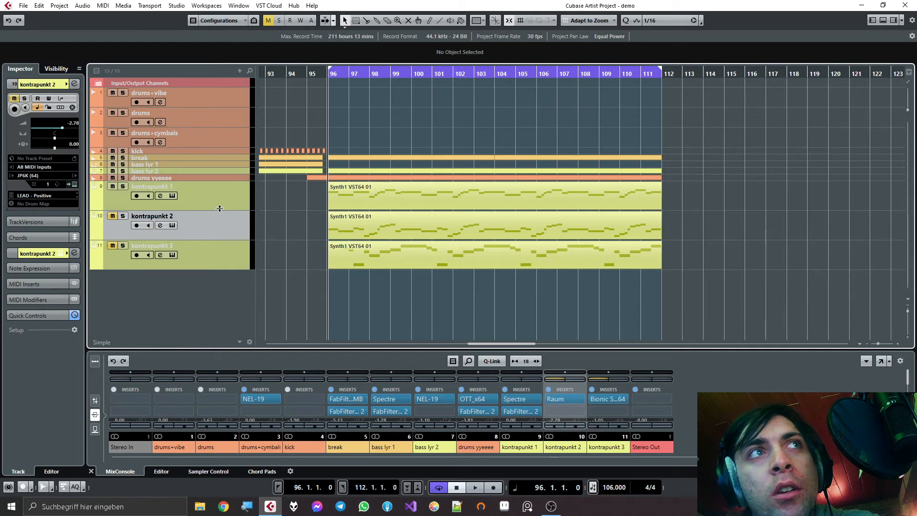
left_click_drag(219, 208, 218, 167)
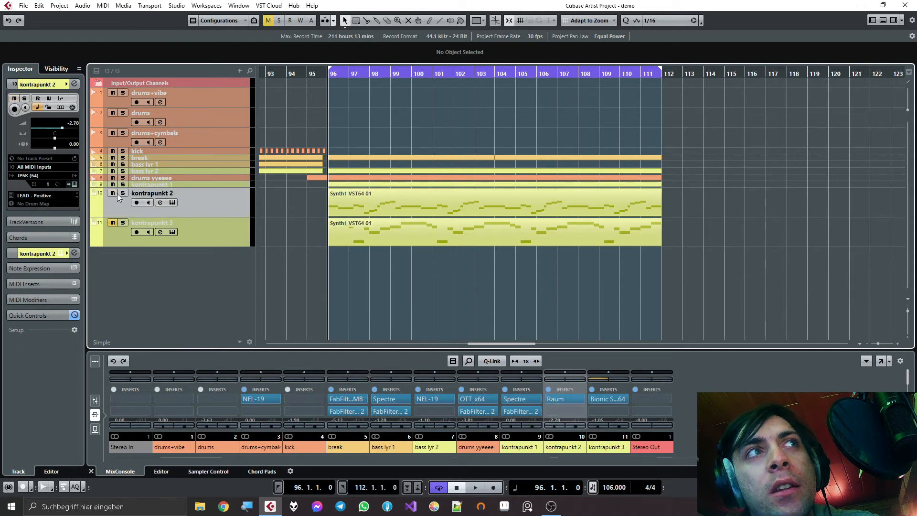
left_click(160, 203)
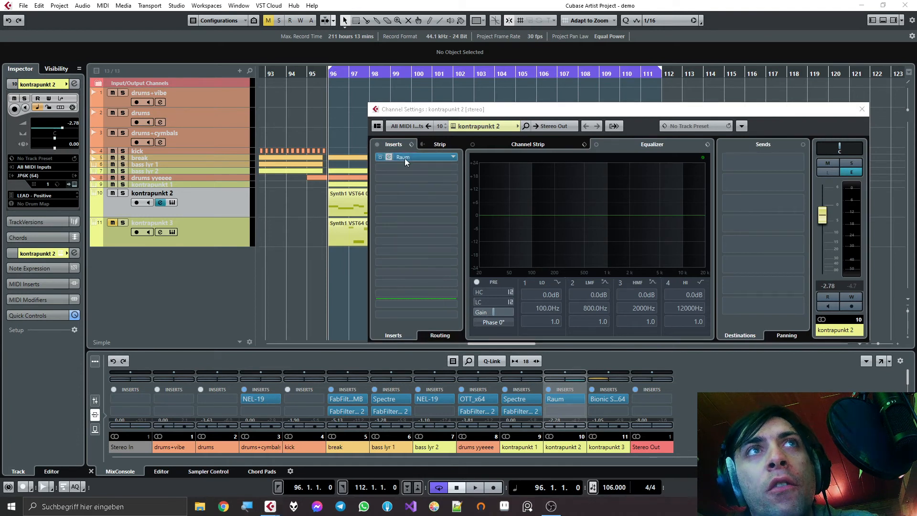
- Audition kontrapunkt 2 from bar 96 with Raum active and bypassed, leaving Raum active
key("space")
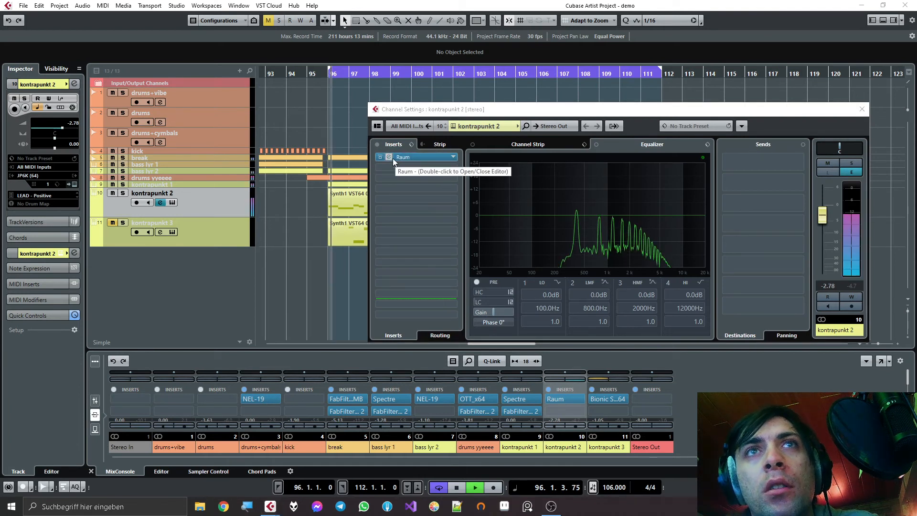
key("space")
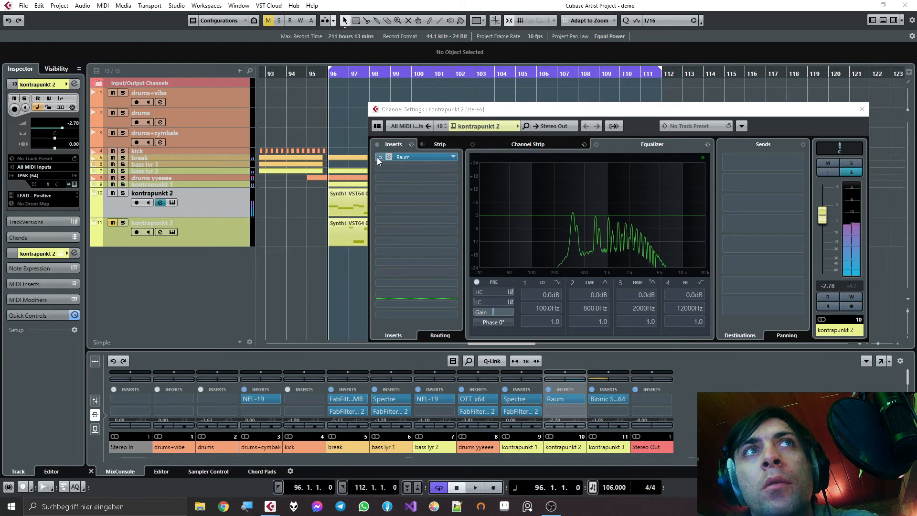
left_click(380, 157)
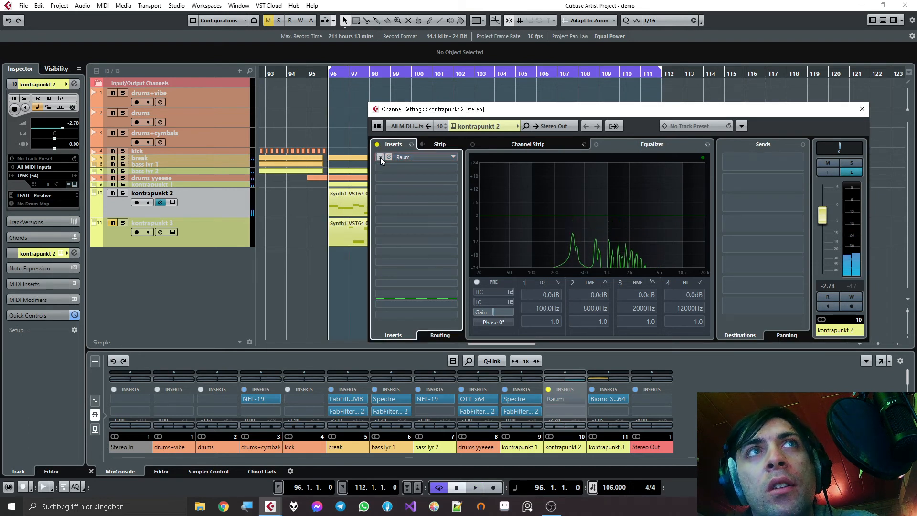
key("space")
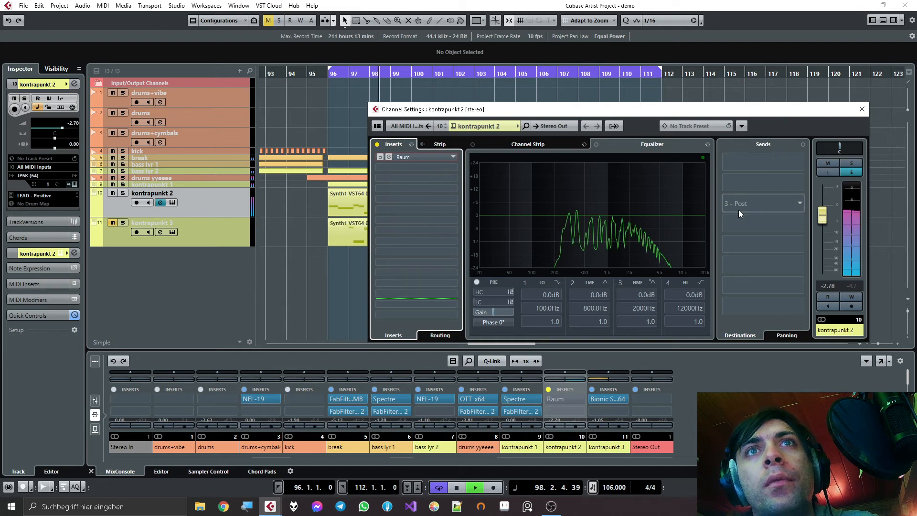
key("space")
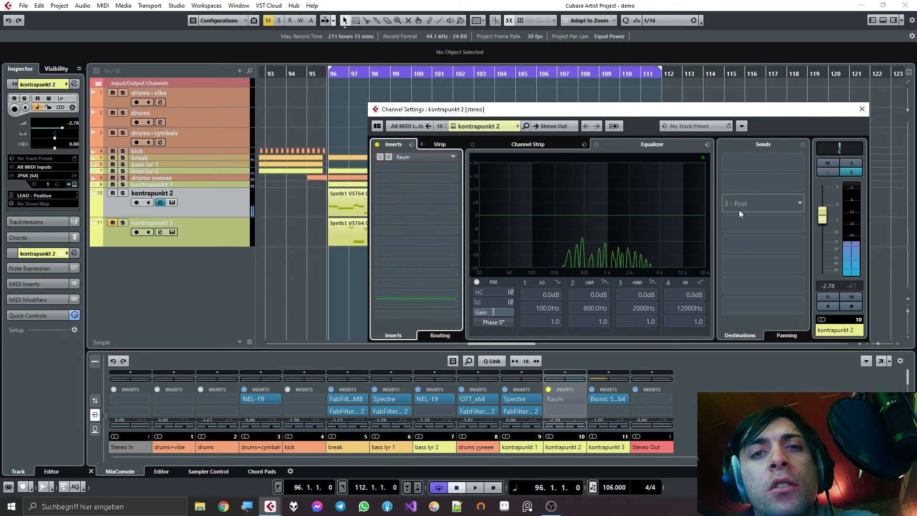
left_click(379, 158)
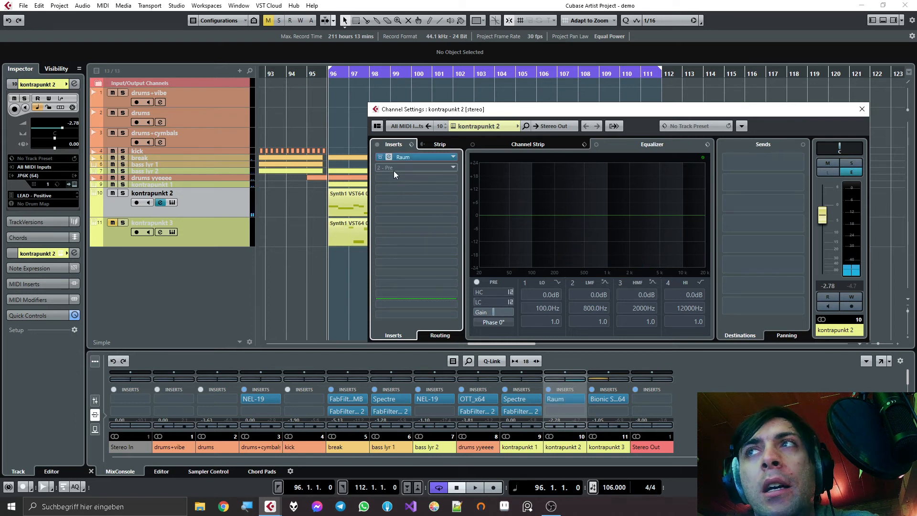
- Examine the Raum reverb settings on kontrapunkt 2 and close the plugin window
left_click(389, 157)
left_click_drag(476, 234, 381, 201)
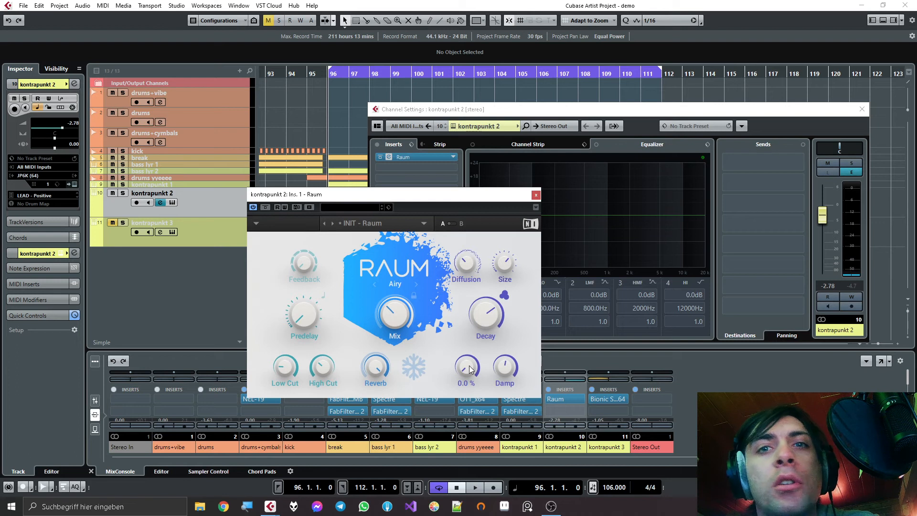
left_click(536, 195)
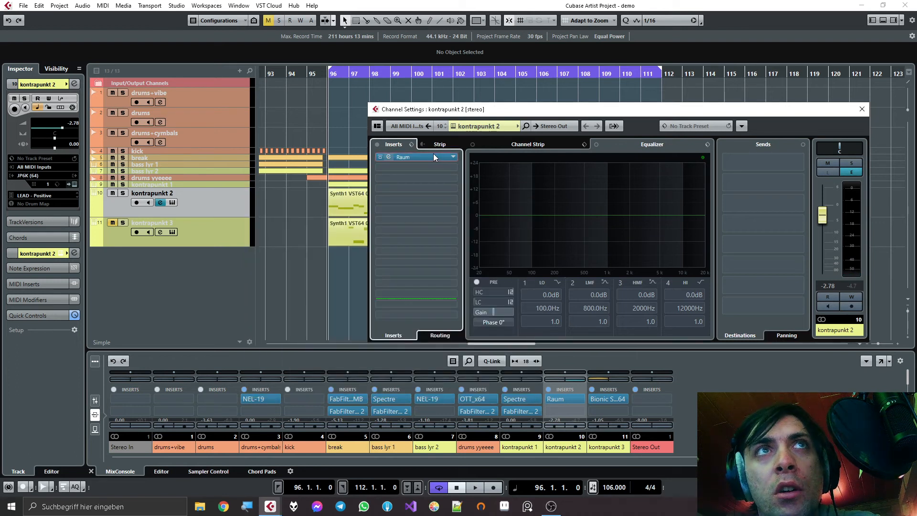
- Move Raum to kontrapunkt 2's second insert slot and add NEL-19 to the first slot
left_click_drag(429, 157, 423, 171)
left_click(417, 158)
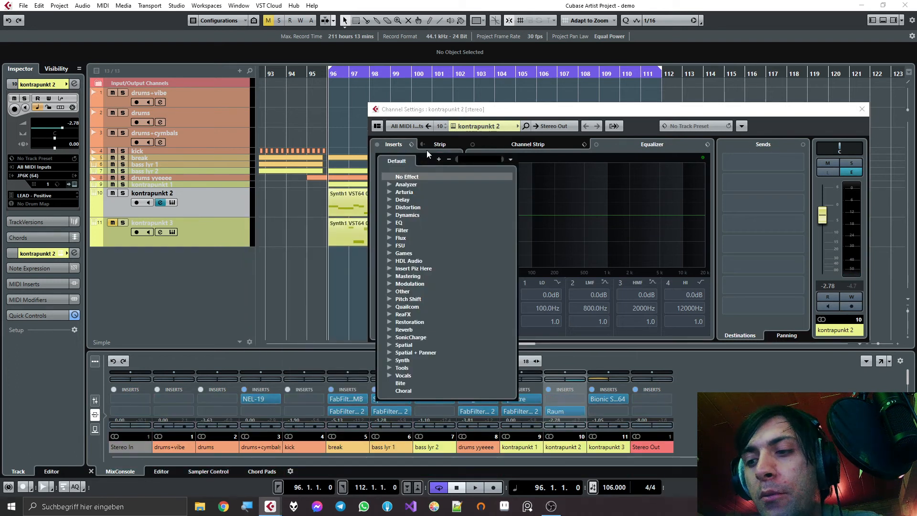
type("nel")
key("Return")
- Play kontrapunkt 2 in solo from bar 96 while adjusting the rate and depth of its NEL-19, then close the plugin
key("space")
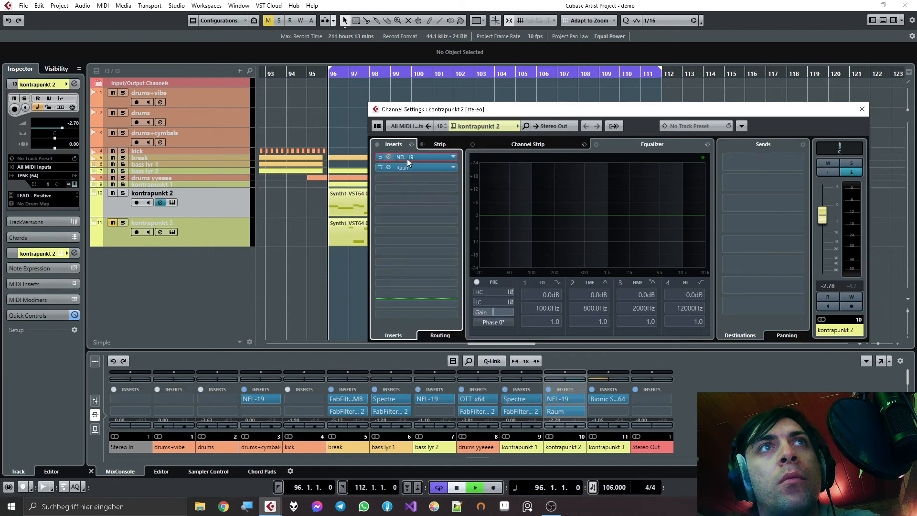
left_click(124, 193)
left_click(157, 202)
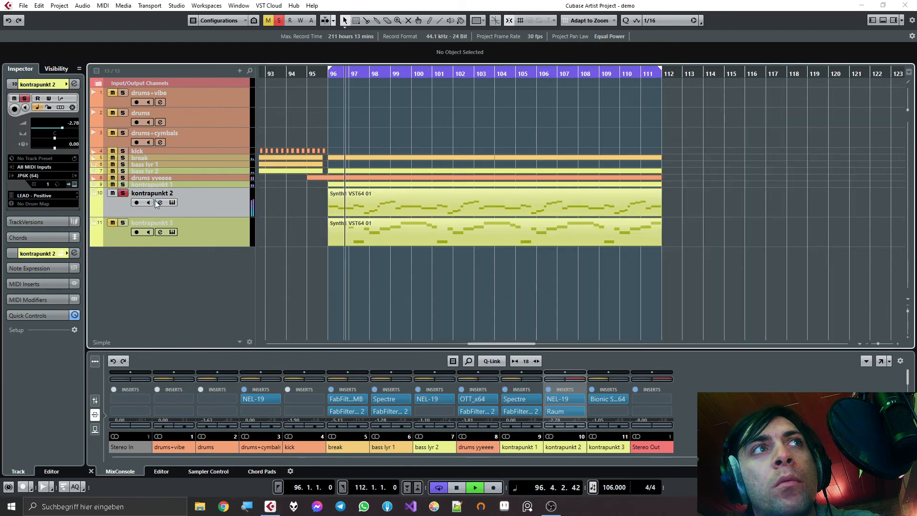
left_click(157, 202)
left_click(418, 151)
left_click_drag(535, 330, 515, 273)
left_click_drag(532, 316, 518, 351)
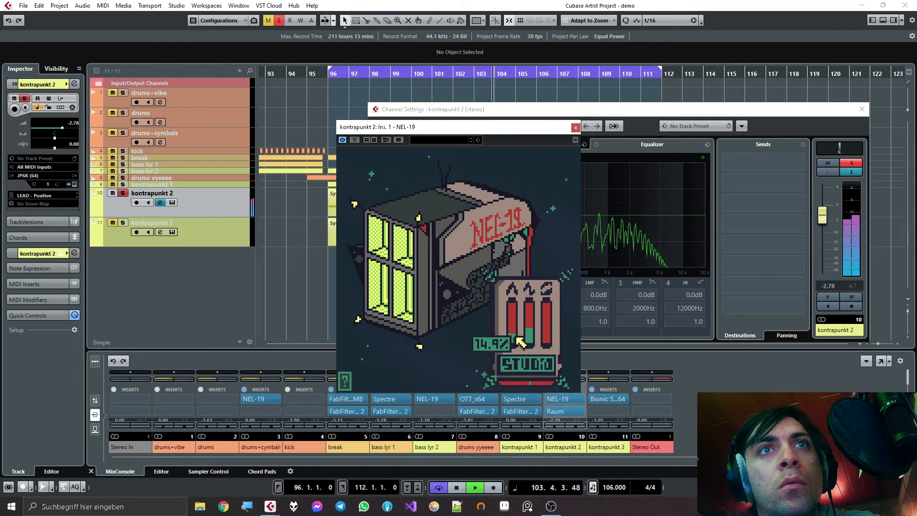
mouse_move(529, 340)
left_mouse_down()
mouse_move(535, 365)
mouse_move(513, 342)
left_mouse_up()
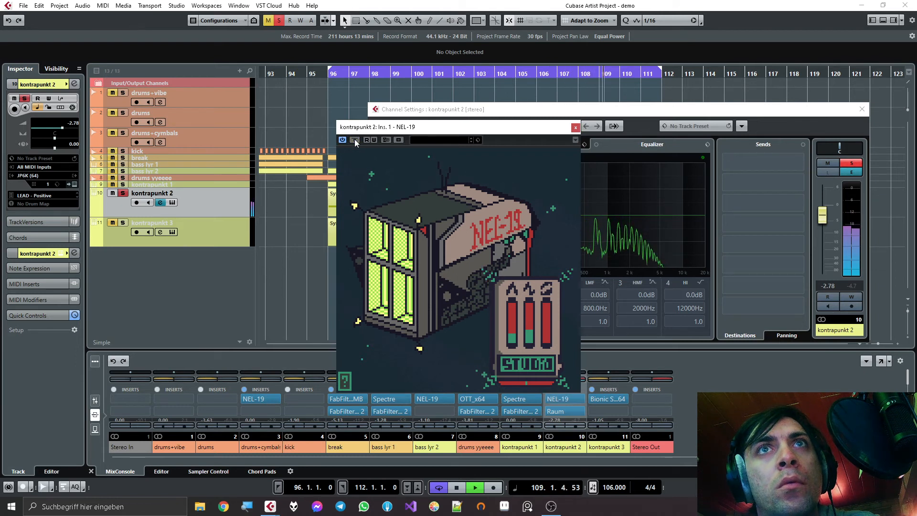
left_click(573, 127)
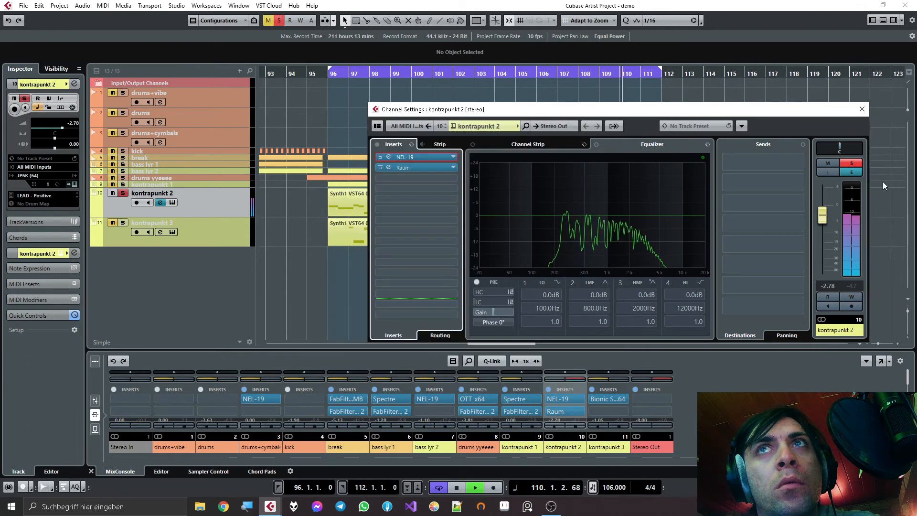
- Clear kontrapunkt 2's solo, unmute kontrapunkt 3 and open its channel settings, and stop playback
left_click(860, 166)
left_click(861, 110)
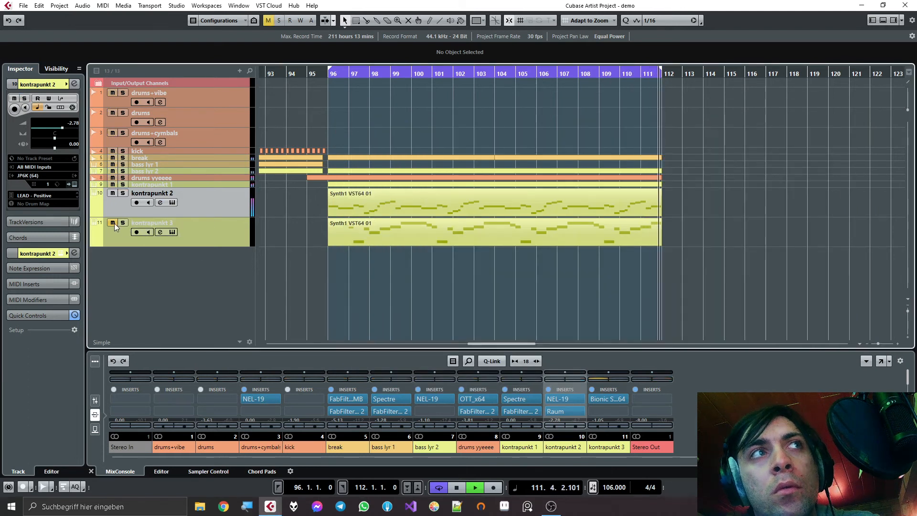
left_click(160, 232)
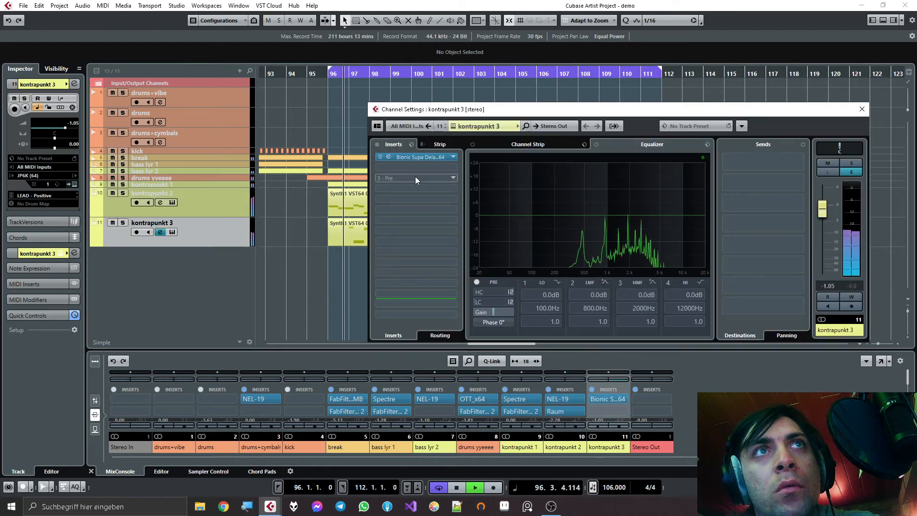
key("space")
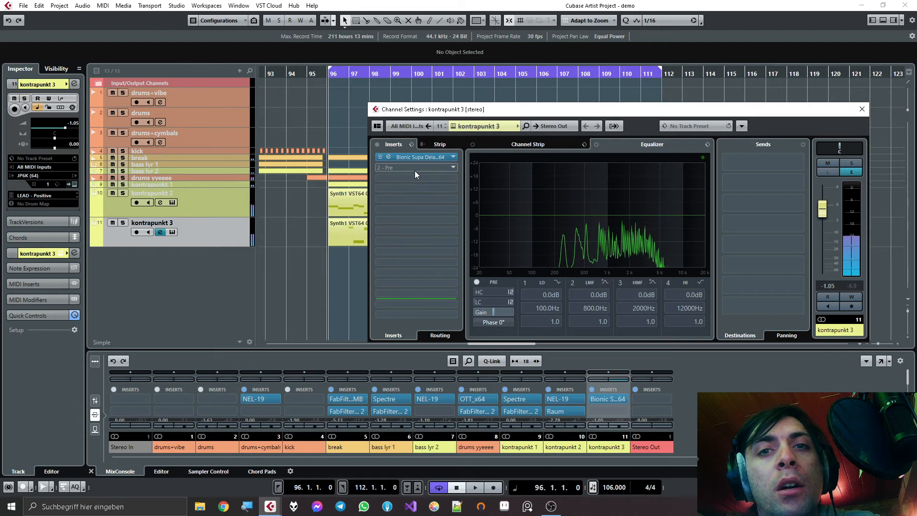
- Add FabFilter Pro-C 2 to kontrapunkt 3's second insert slot and set its style to Opto during playback from bar 96
left_click(400, 168)
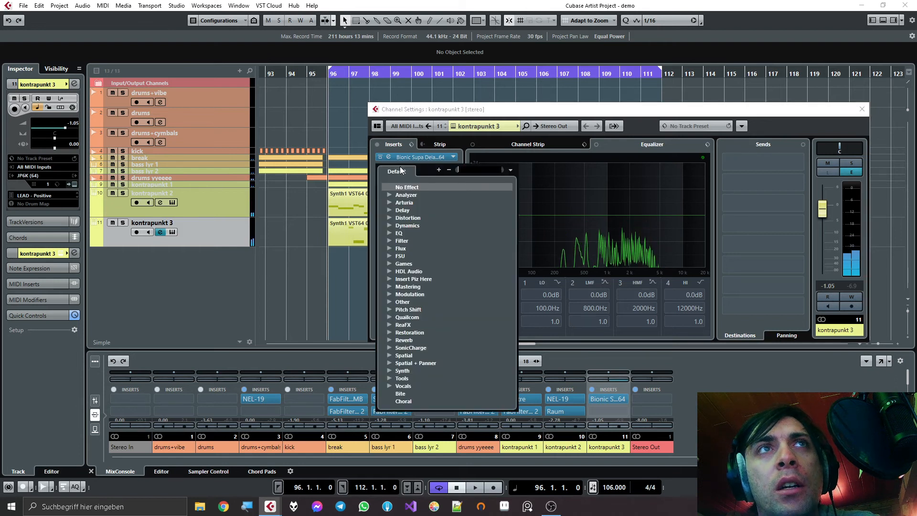
type("pro-c")
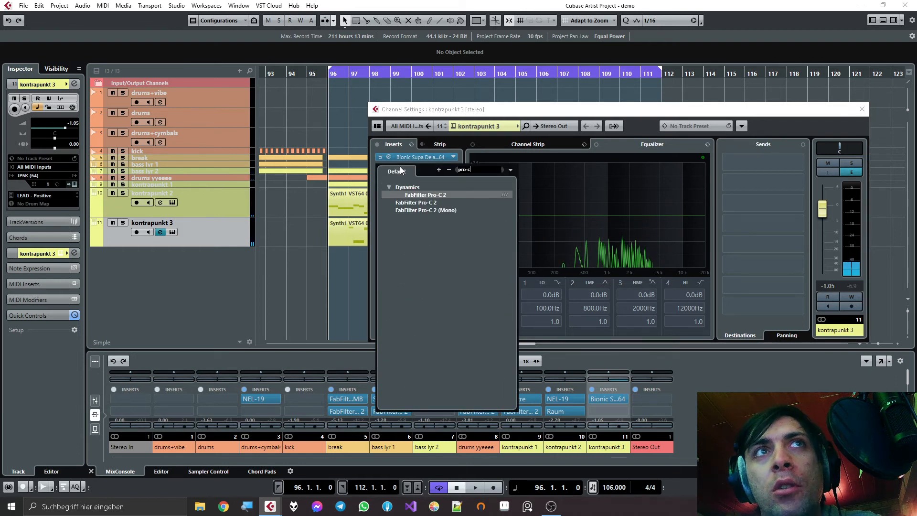
key("Return")
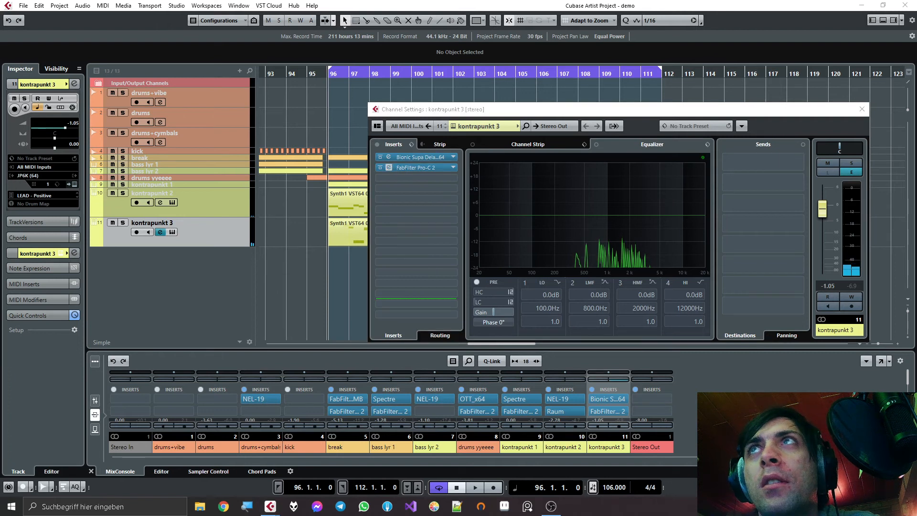
key("space")
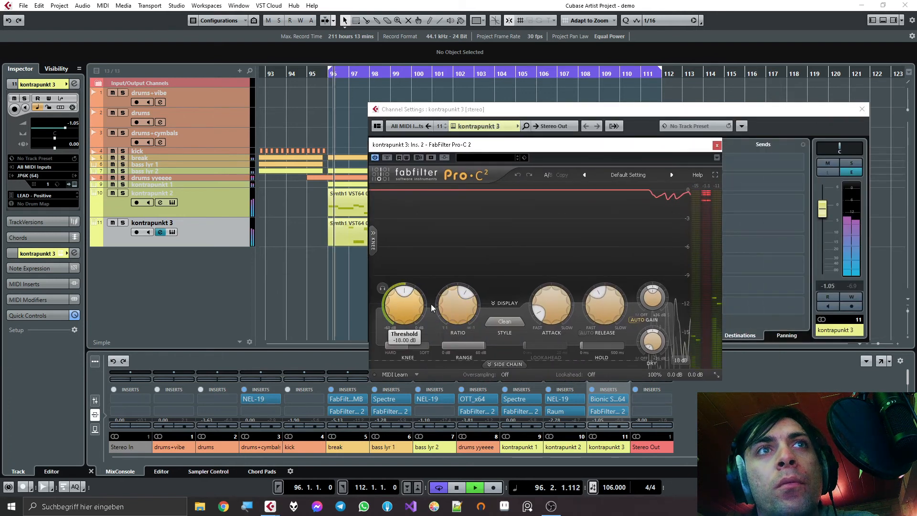
left_click(504, 321)
left_click(512, 355)
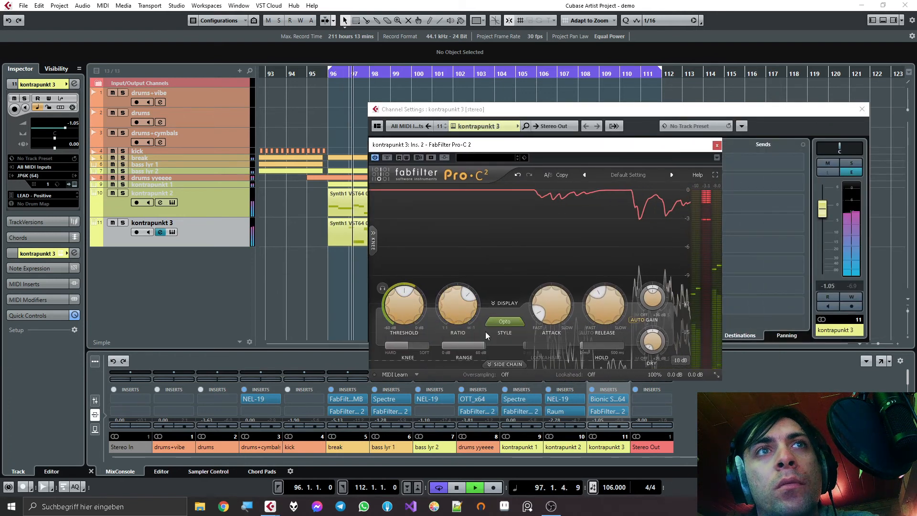
- Adjust the Pro-C 2 threshold, attack, knee and dry level during playback, then close the plugin and stop
left_click_drag(408, 311, 414, 314)
left_click_drag(555, 302, 554, 288)
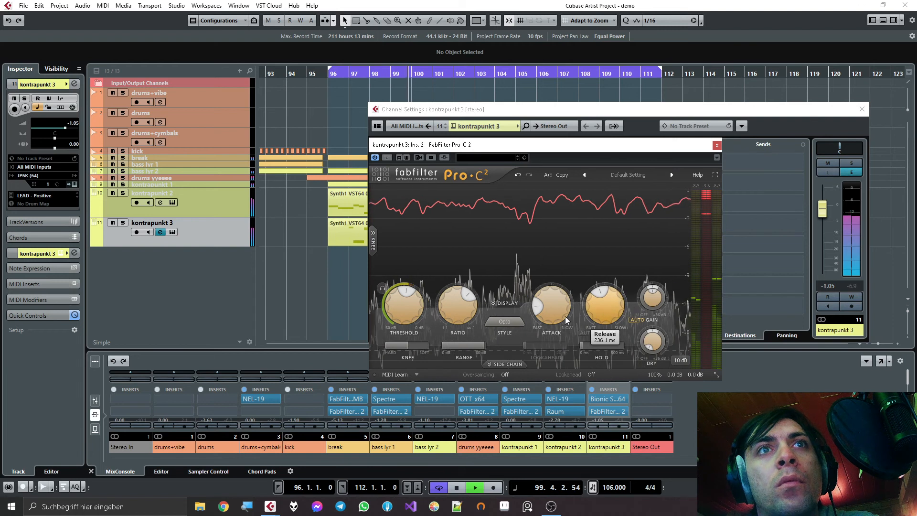
left_click_drag(417, 347, 408, 347)
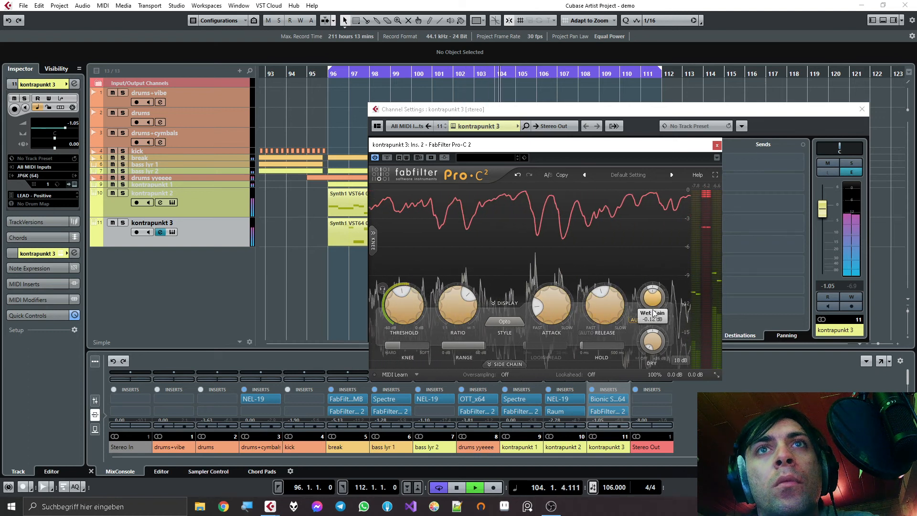
left_click_drag(654, 335, 657, 366)
left_click(714, 145)
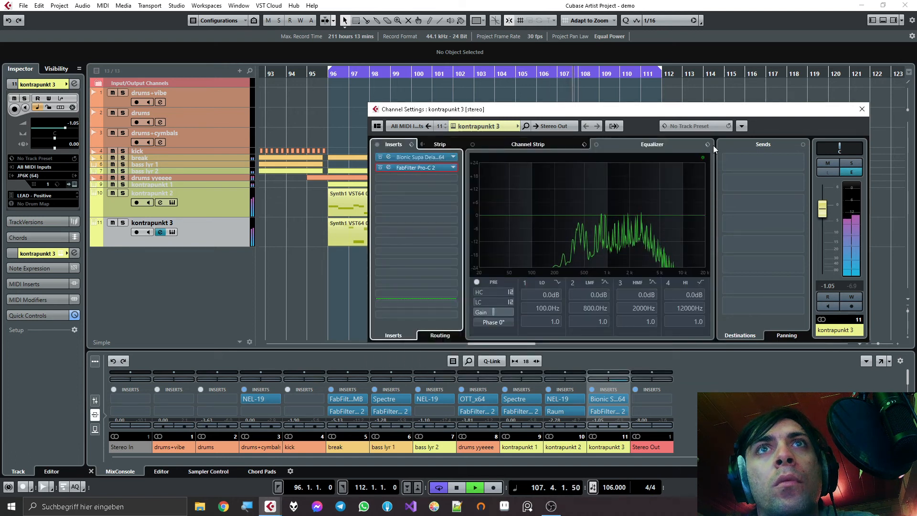
key("space")
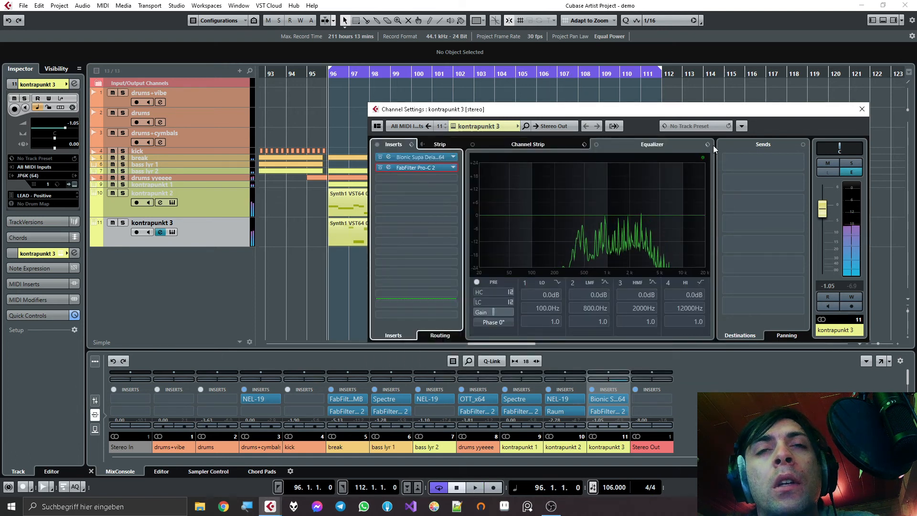
- Solo kontrapunkt 3 and audition it from bar 96 with the bypass of its Bionic delay insert toggled
left_click(126, 223)
left_click(617, 379)
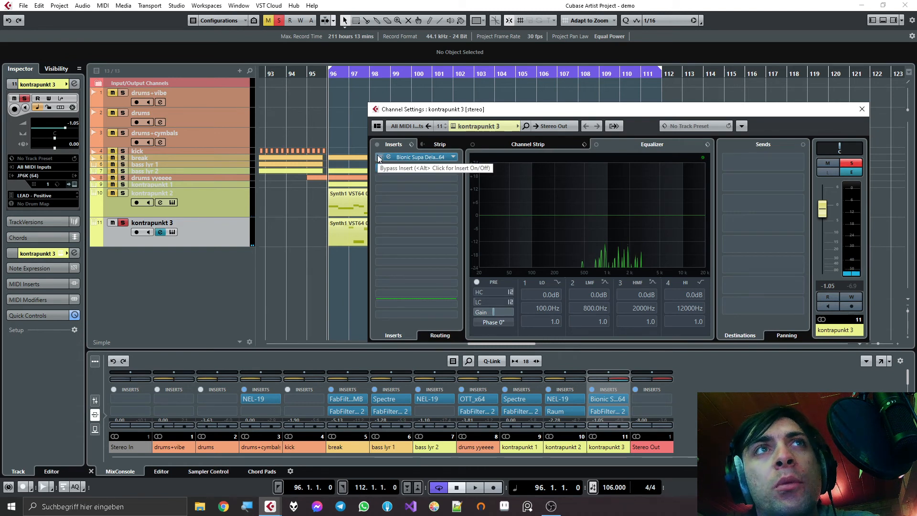
left_click(380, 158)
key("space")
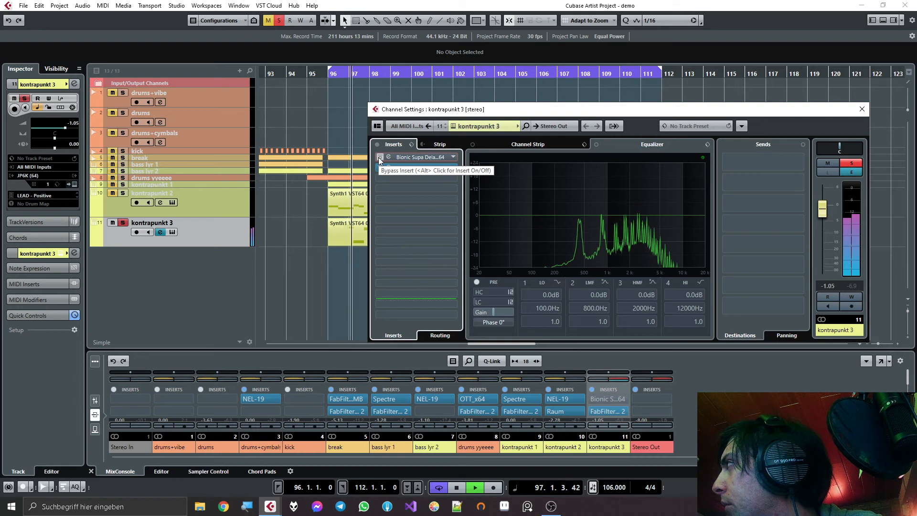
key("space")
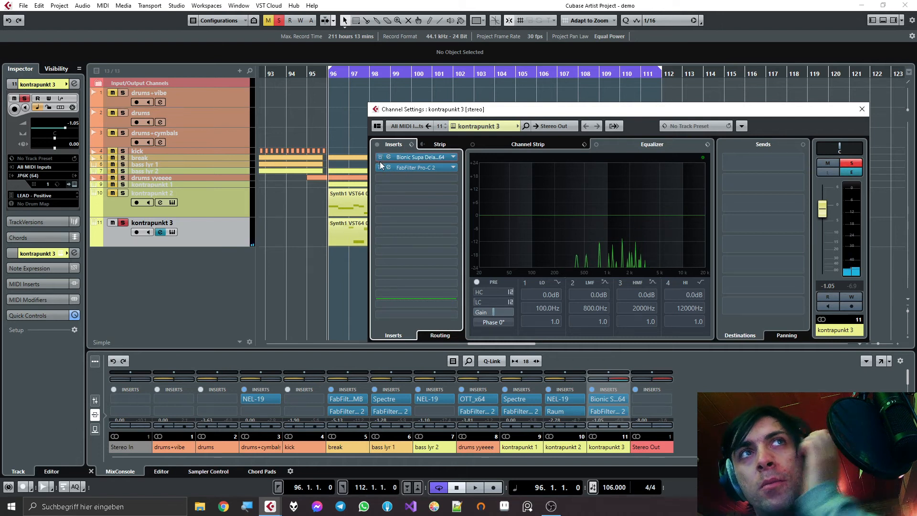
- Shift kontrapunkt 3's Bionic delay and Pro-C 2 down one insert slot each and add NEL-19 to the first slot
mouse_move(403, 168)
left_mouse_down()
mouse_move(403, 178)
mouse_move(408, 168)
left_mouse_up()
left_click(410, 158)
type("nel")
key("Return")
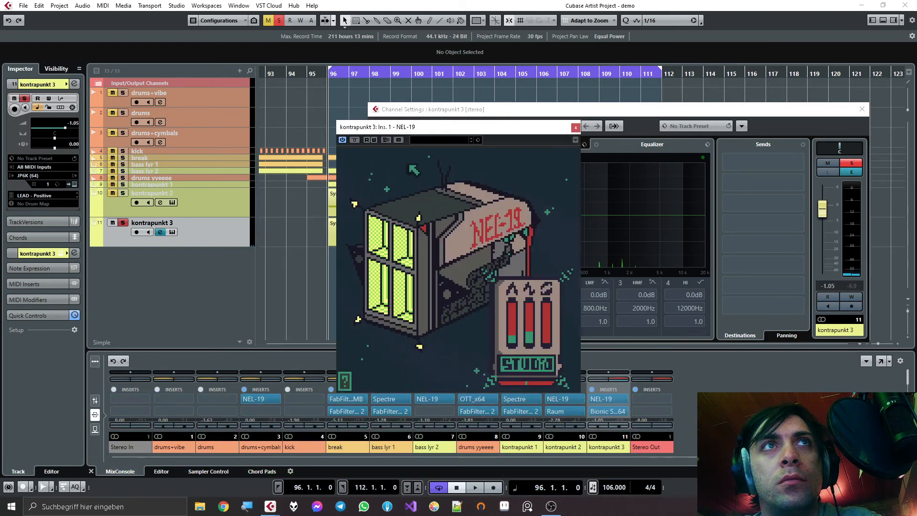
- Play kontrapunkt 3 from bar 96 while adjusting the rate and depth of its NEL-19, then stop and close the plugin
key("space")
mouse_move(537, 330)
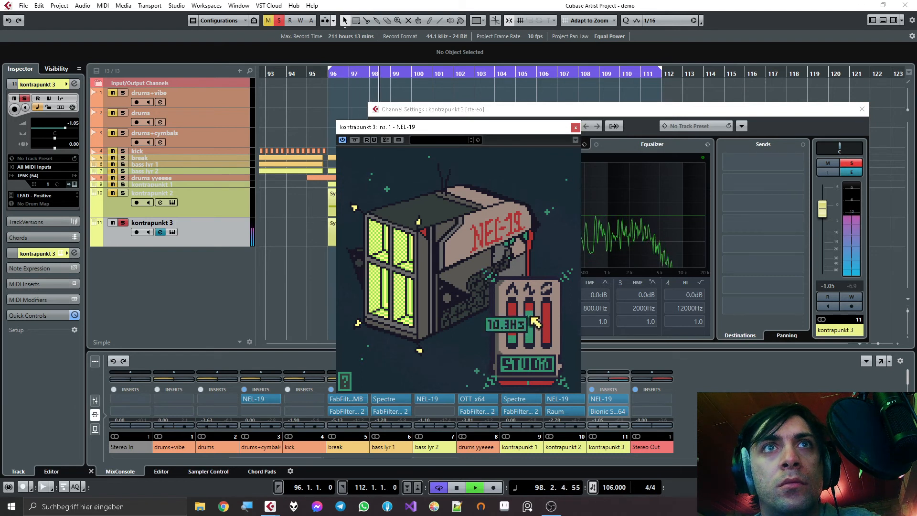
left_click_drag(516, 326, 515, 325)
key("space")
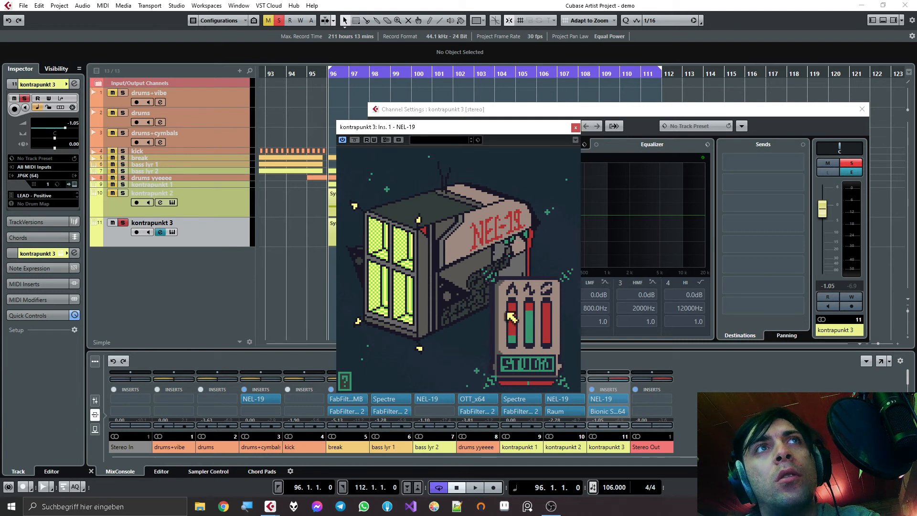
left_click(305, 283)
key("space")
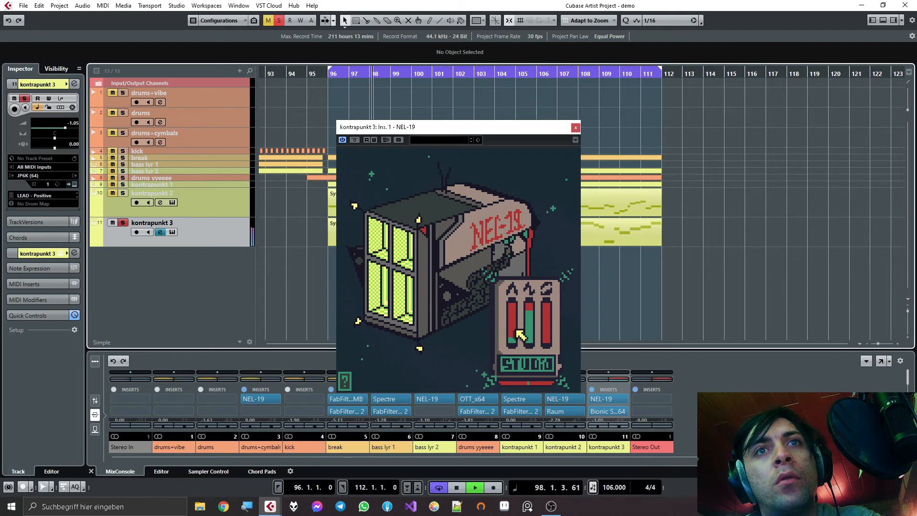
key("space")
left_click(575, 127)
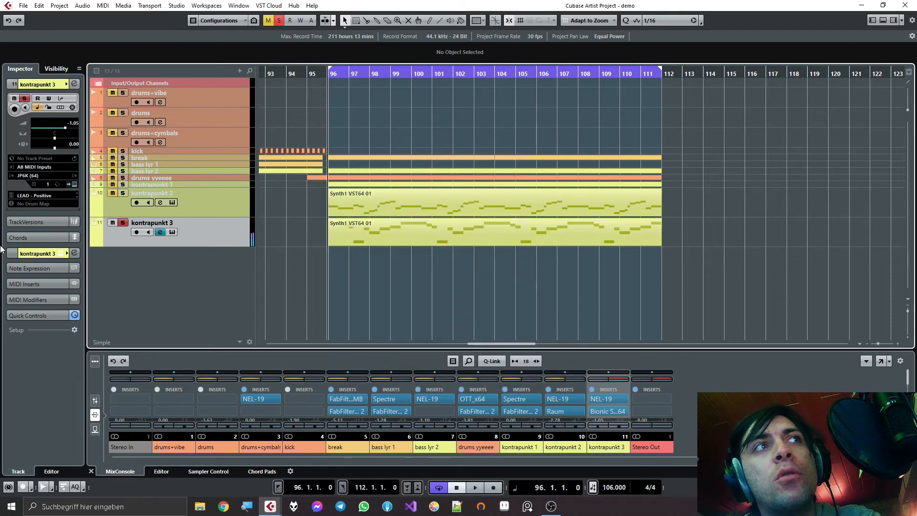
- Add FabFilter Saturn to kontrapunkt 3's fourth insert slot and split it into two bands with the crossover at about 2610 Hz
left_click(161, 232)
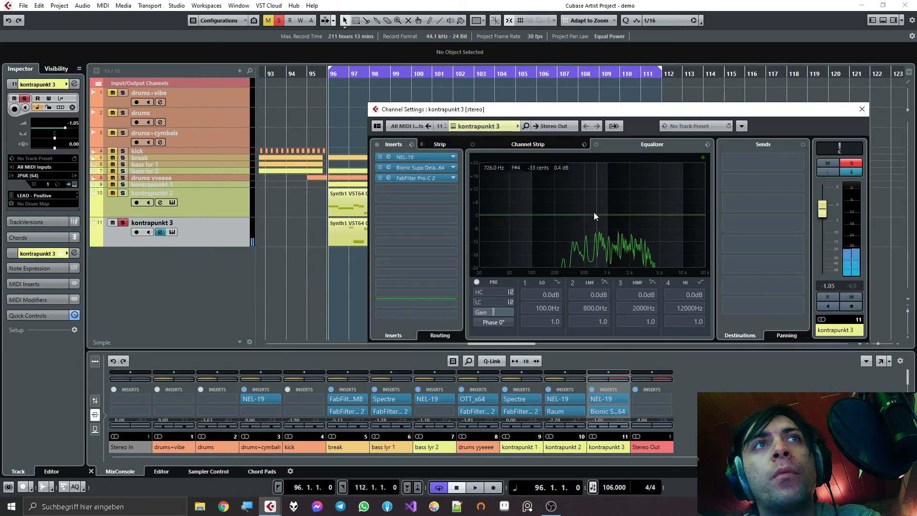
left_click(413, 187)
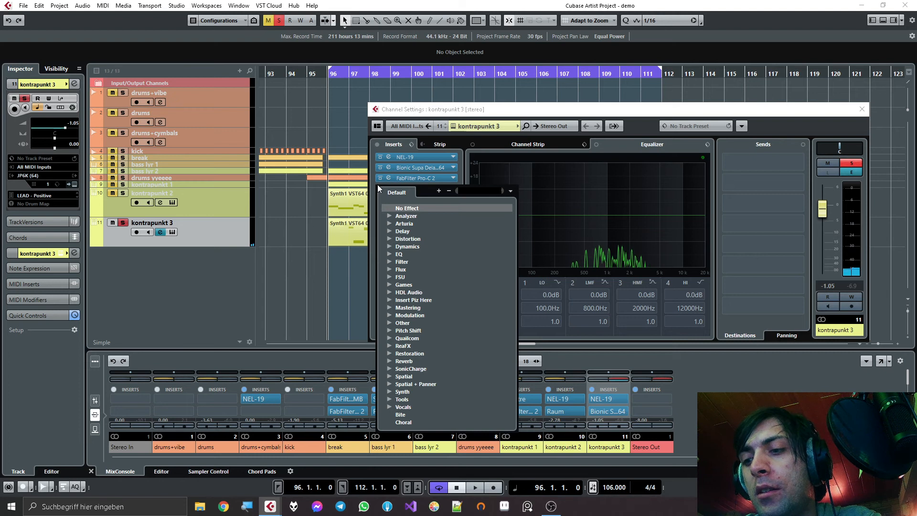
type("saturn")
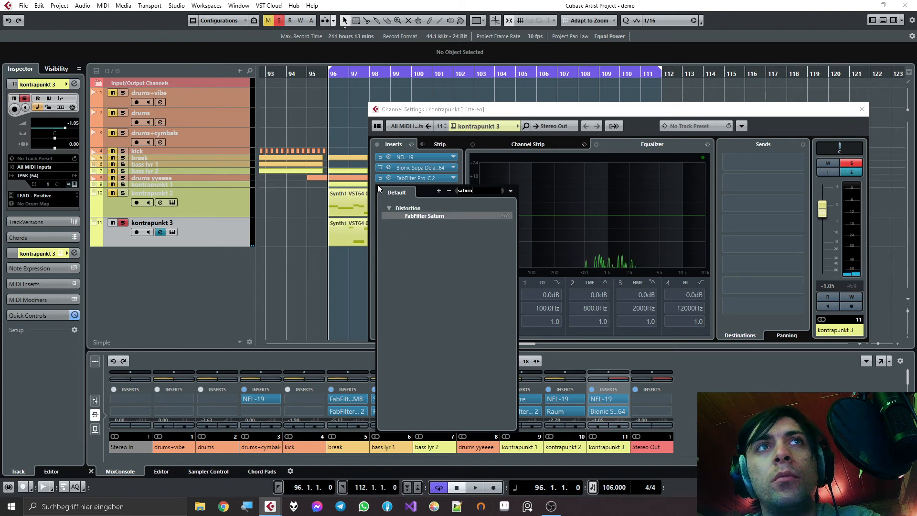
key("Return")
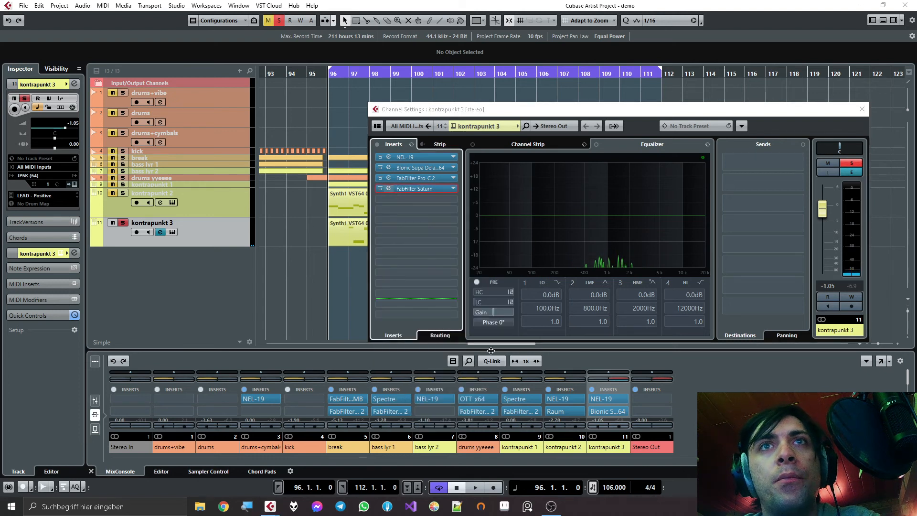
left_click_drag(527, 148, 390, 98)
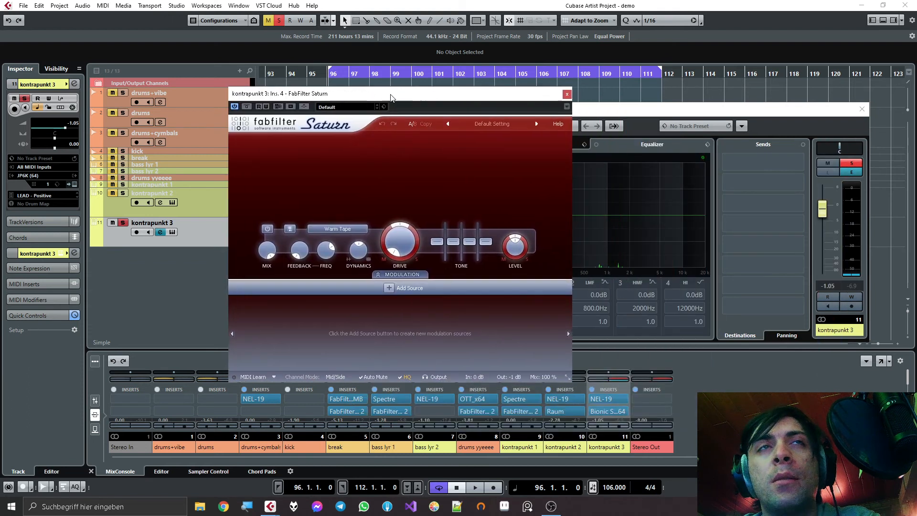
left_click(492, 140)
left_click_drag(494, 159, 471, 156)
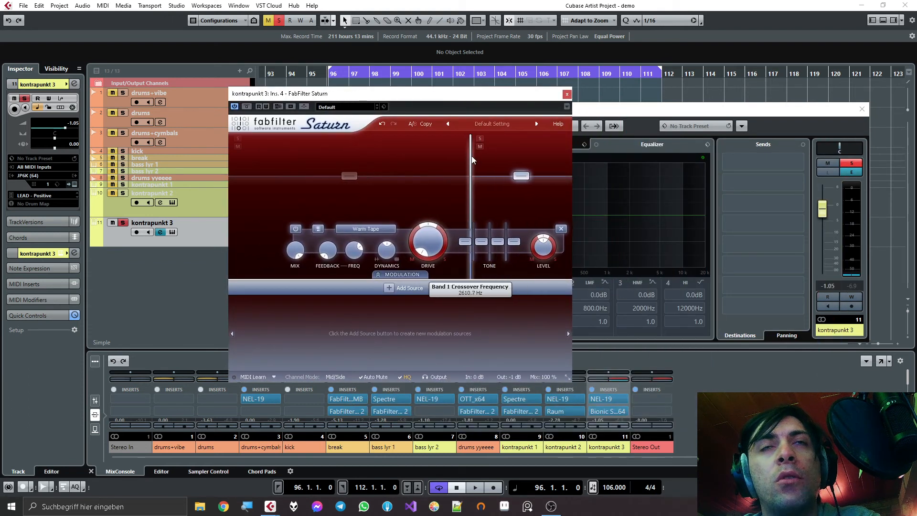
- Set Saturn's upper band to the Smooth Amp style and raise the crossover frequency slightly during playback
key("space")
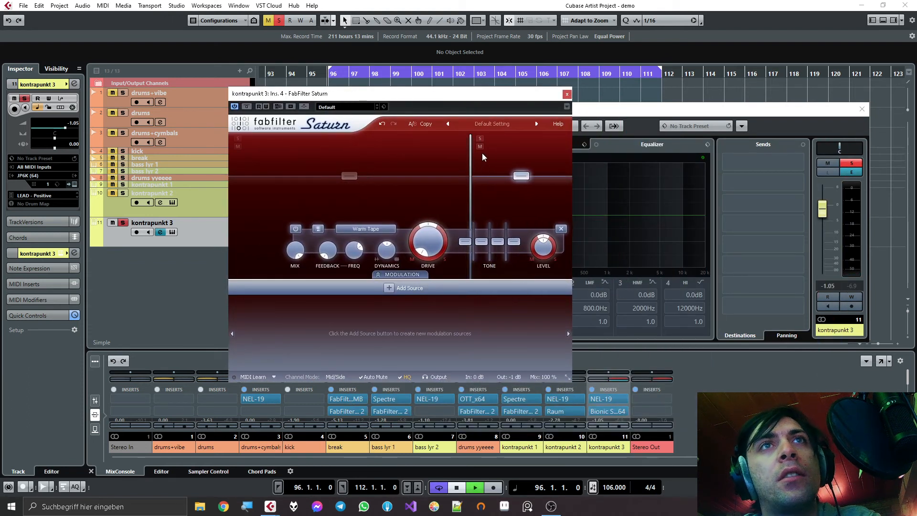
scroll(391, 230, "down", 2)
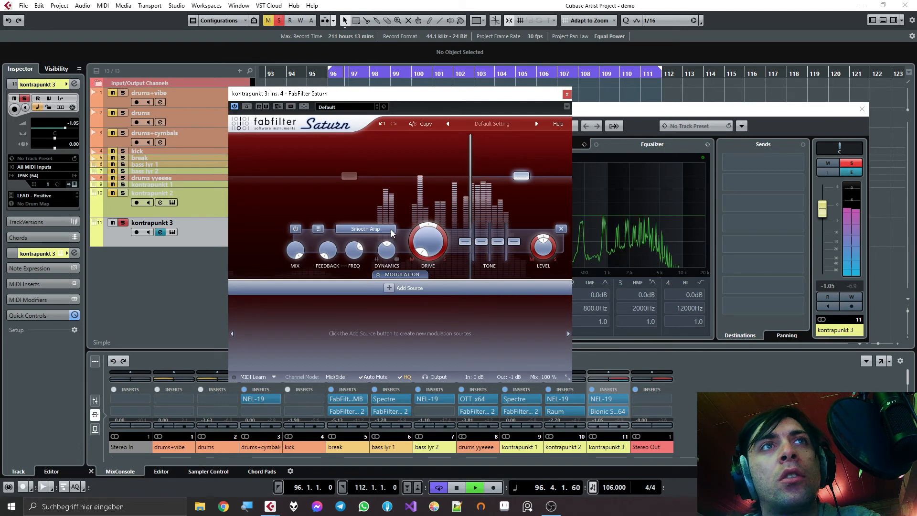
mouse_move(427, 242)
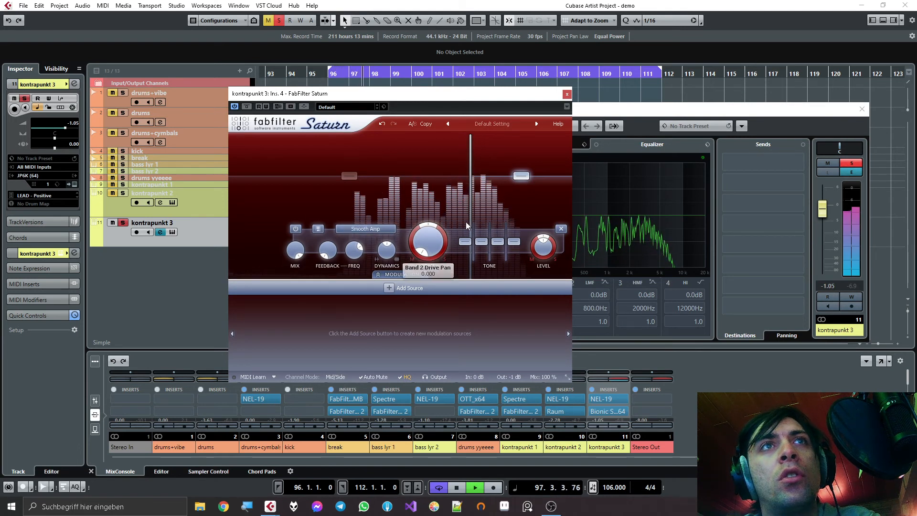
mouse_move(474, 201)
left_mouse_down()
mouse_move(434, 205)
mouse_move(478, 200)
left_mouse_up()
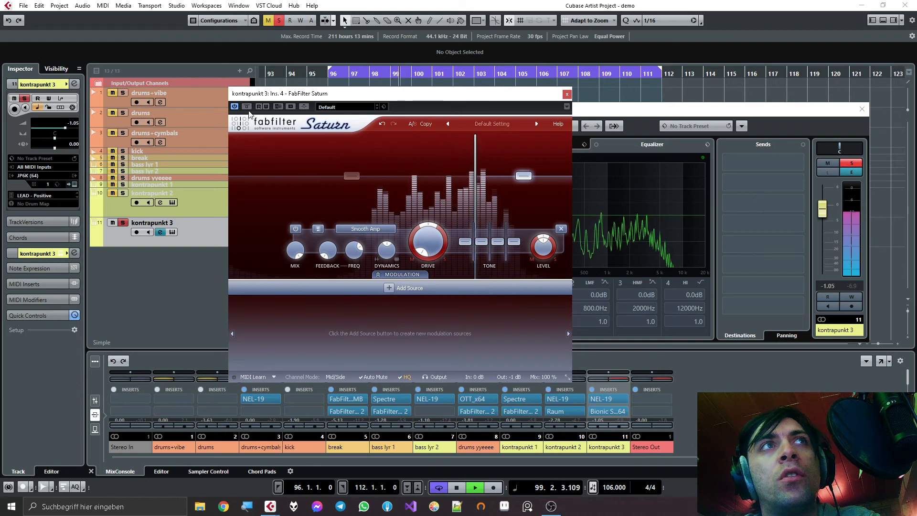
- Compare the playing sound with Saturn bypassed and active, then close the plugin window
left_click(247, 106)
left_click(247, 109)
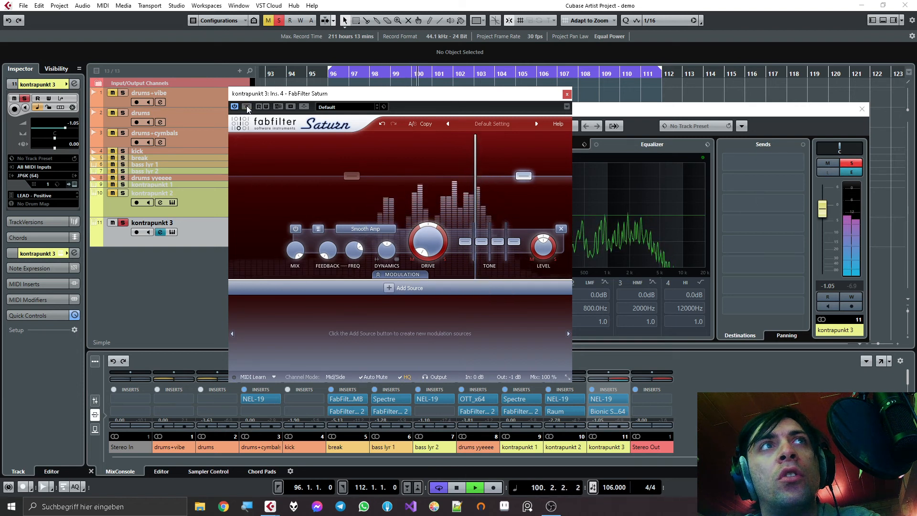
left_click(567, 94)
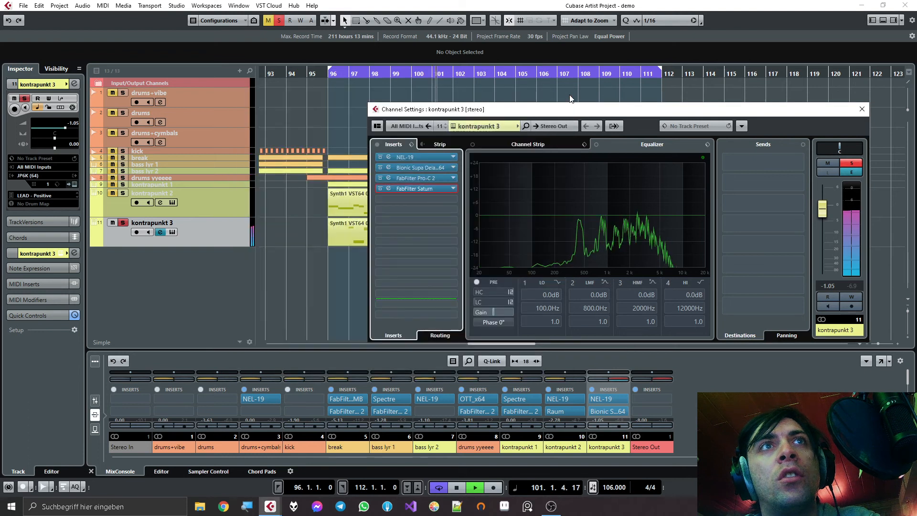
- Replay from bar 96 to try Saturn ahead of Pro-C 2 in the inserts, then restore the original order
key("space")
key("space")
left_click_drag(434, 178, 429, 188)
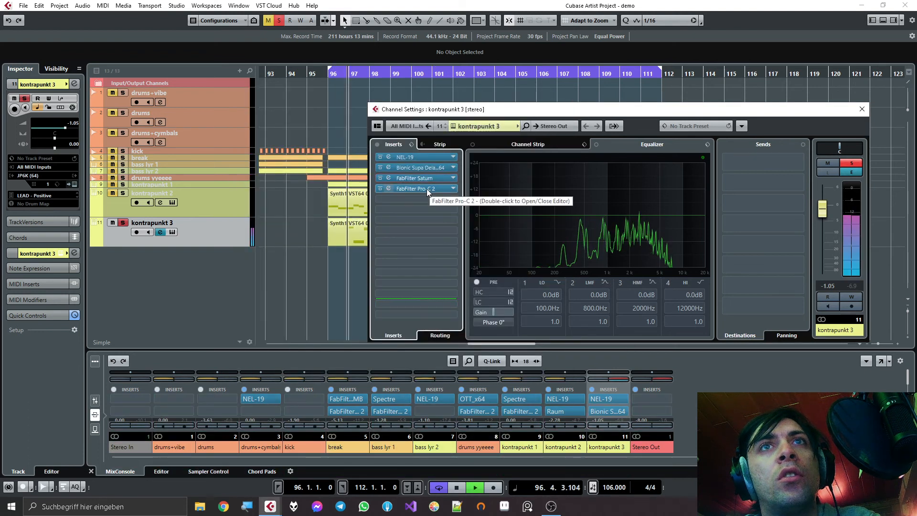
left_click_drag(423, 189, 431, 178)
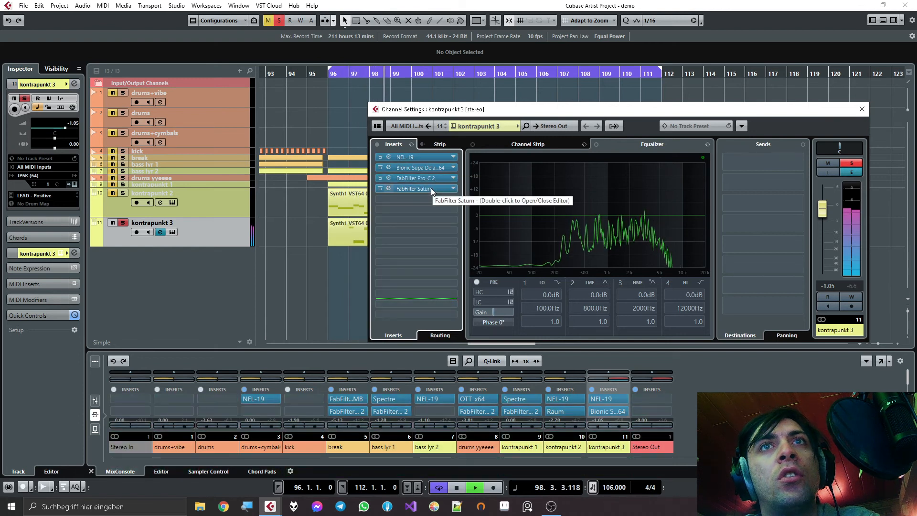
- Reopen Saturn on kontrapunkt 3, nudge its band crossover slightly higher, then stop playback and close the plugin
double_click(431, 188)
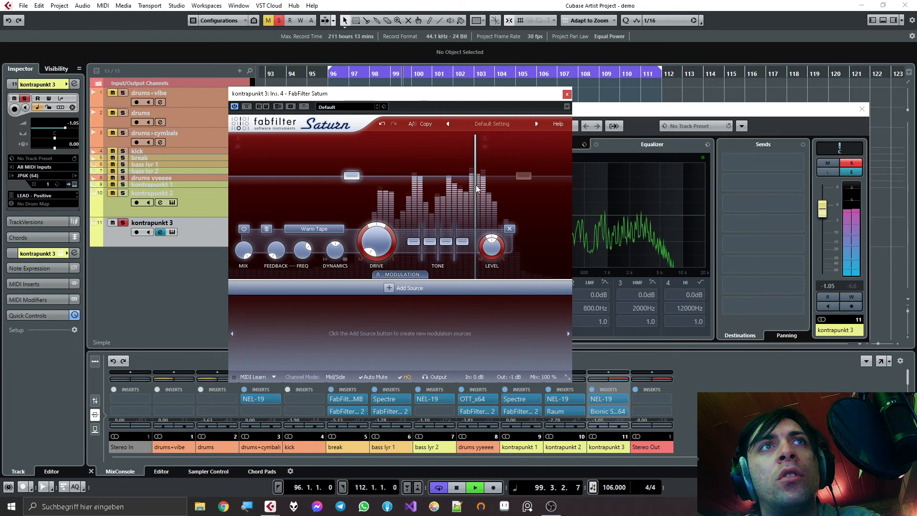
left_click(549, 189)
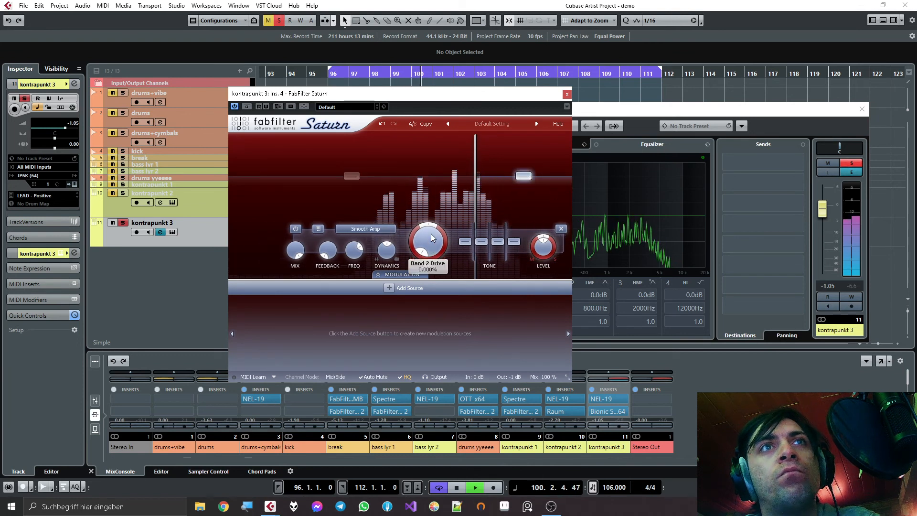
left_click_drag(475, 187, 478, 185)
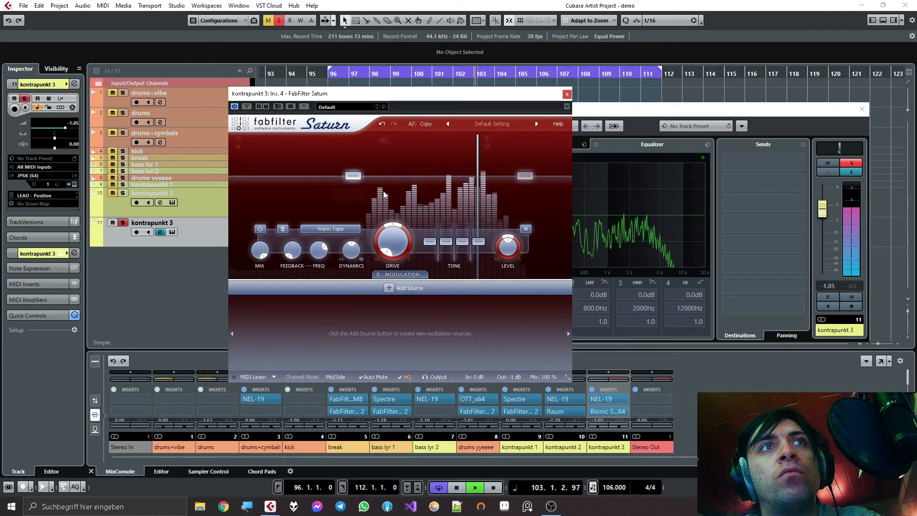
key("space")
left_click(567, 94)
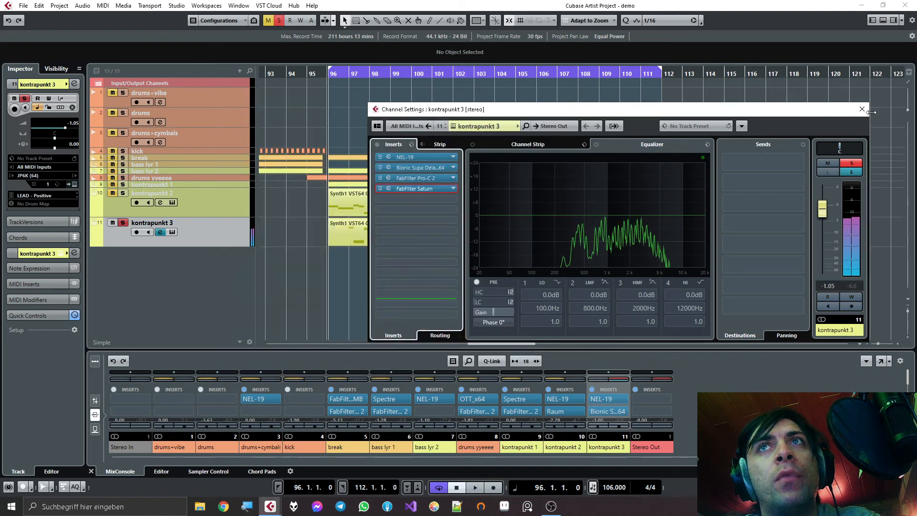
- Unsolo kontrapunkt 3, close its channel settings and shrink the kontrapunkt 2 and 3 track heights while the full mix plays
left_click(857, 163)
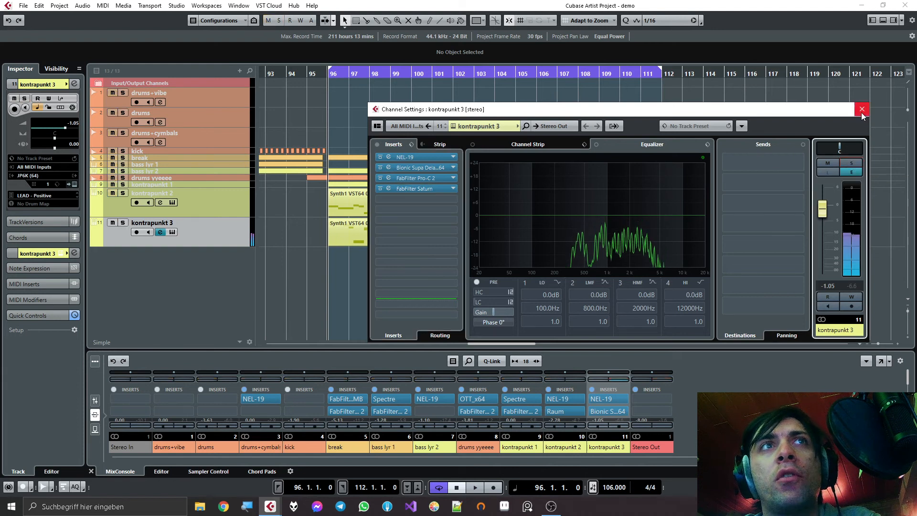
left_click(862, 109)
key("space")
left_click(235, 204)
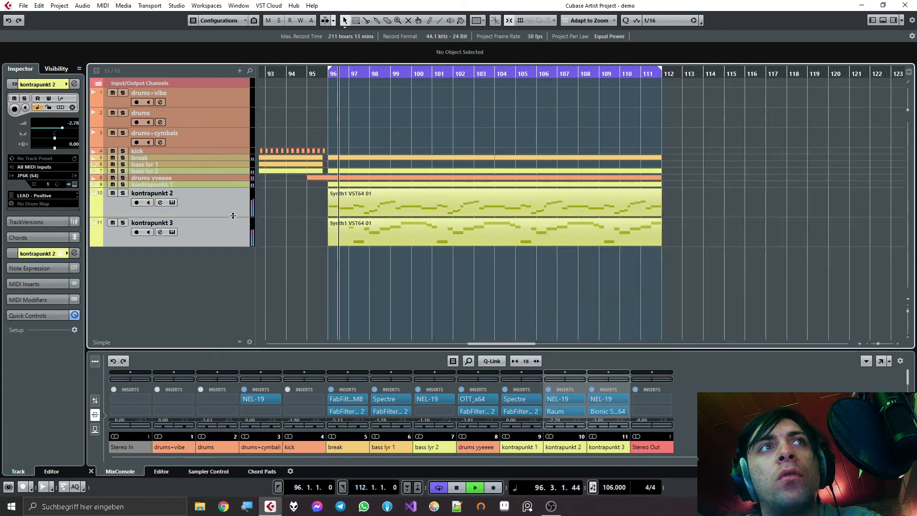
left_click_drag(233, 215, 232, 199)
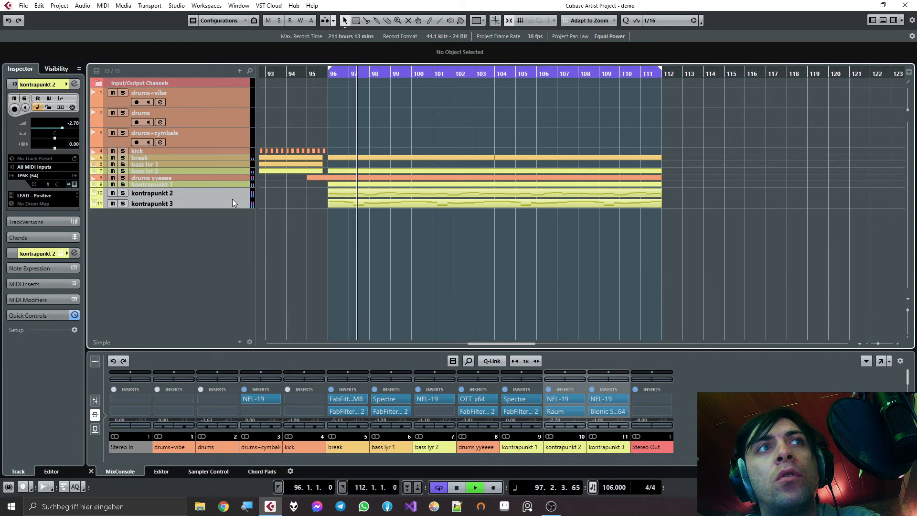
- Show the mixer's faders and lower kontrapunkt 3 to -1.75 during playback, stopping after the listen
left_click(94, 400)
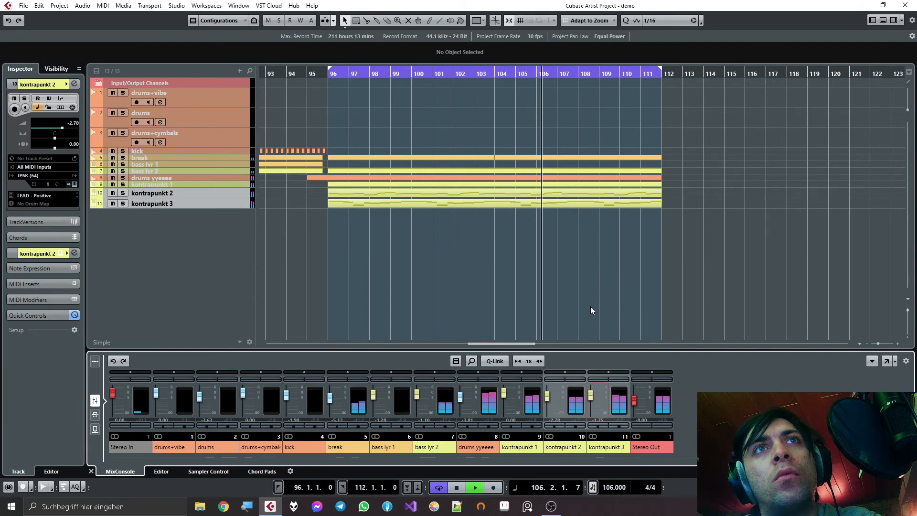
key("space")
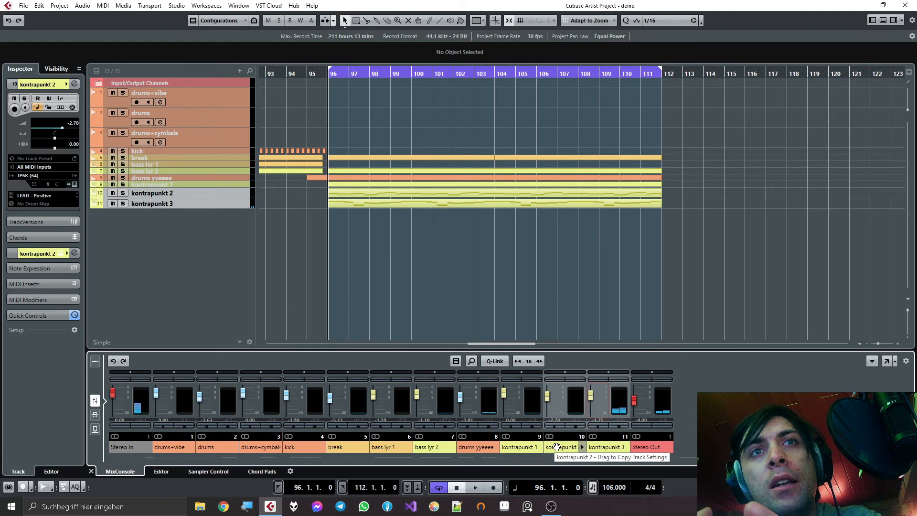
- Open the Stereo Out channel settings, move the window into view and load NEL-19 in the first insert slot
left_click(677, 388)
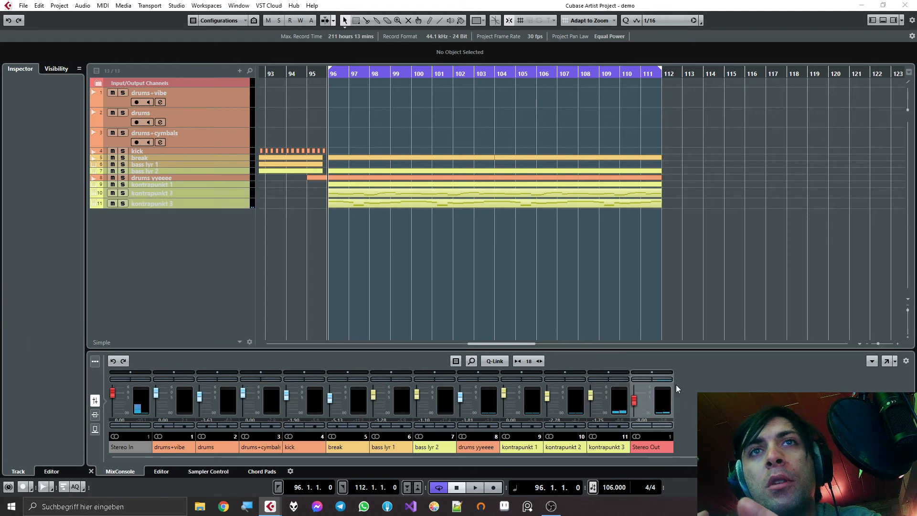
left_click_drag(916, 180, 409, 124)
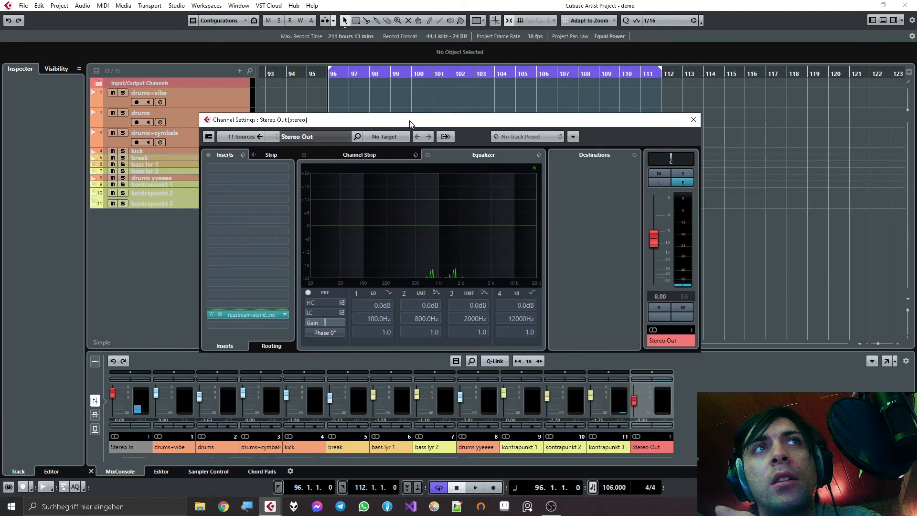
left_click(242, 168)
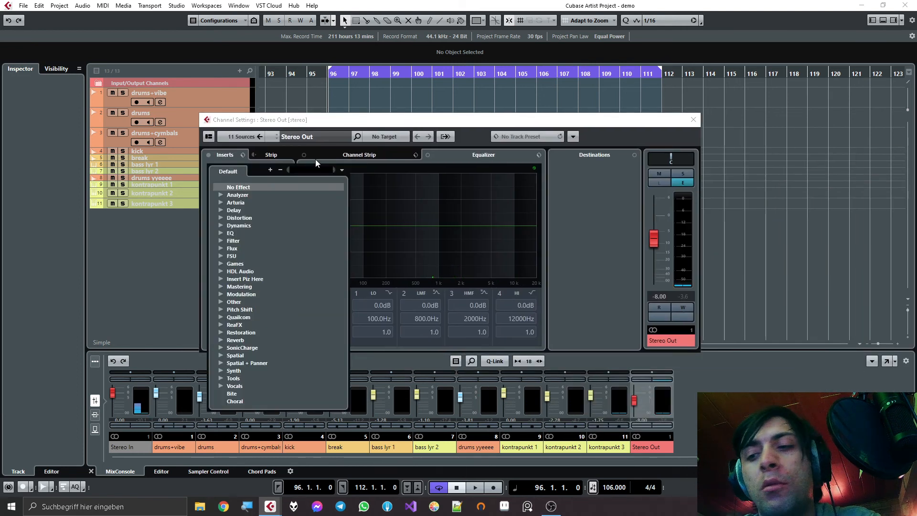
type("nel")
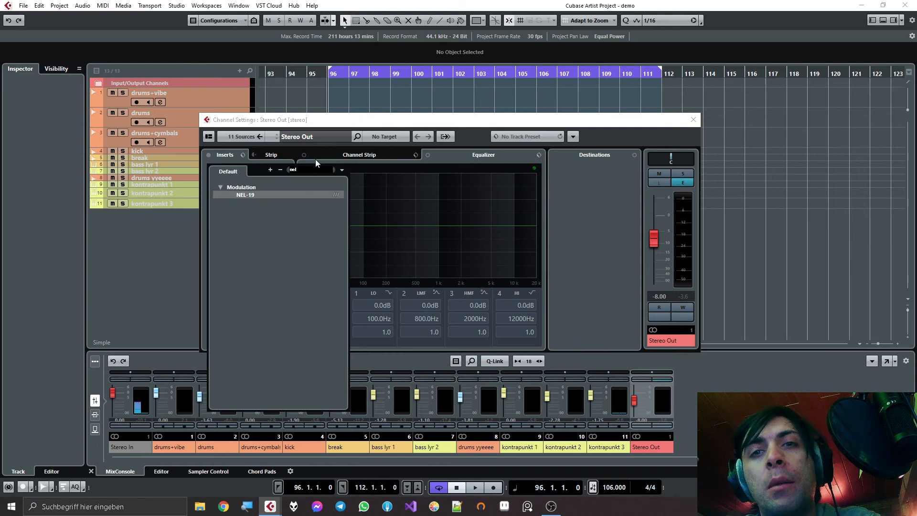
key("Return")
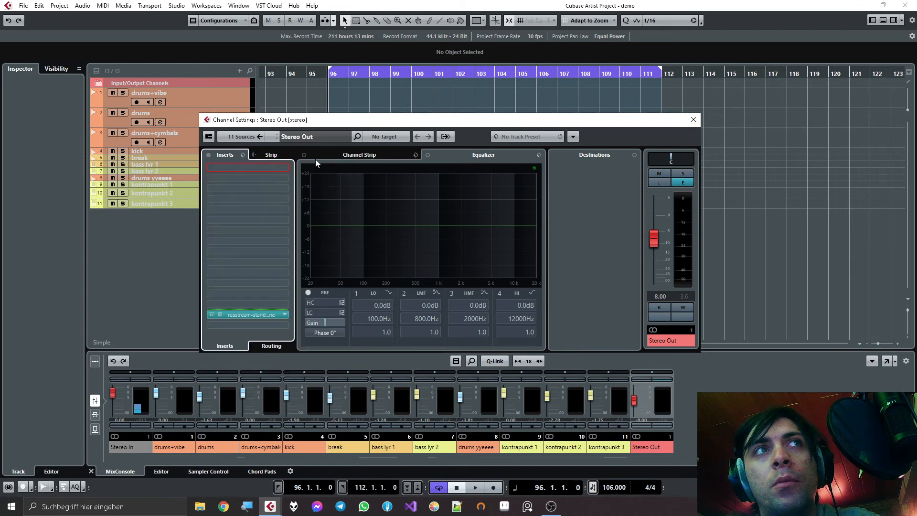
- Play the mix while raising NEL-19's first slider almost to maximum, toggling Studio and slightly lowering the second slider
key("space")
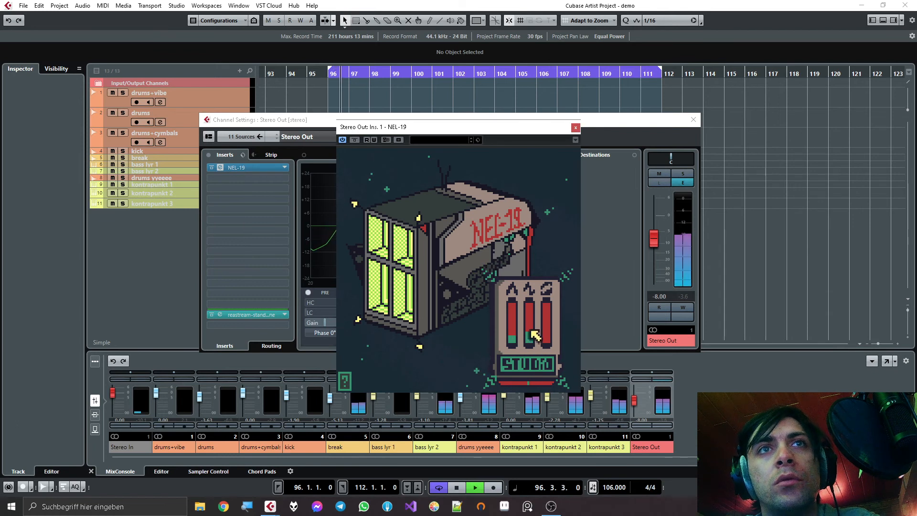
left_click_drag(531, 330, 513, 321)
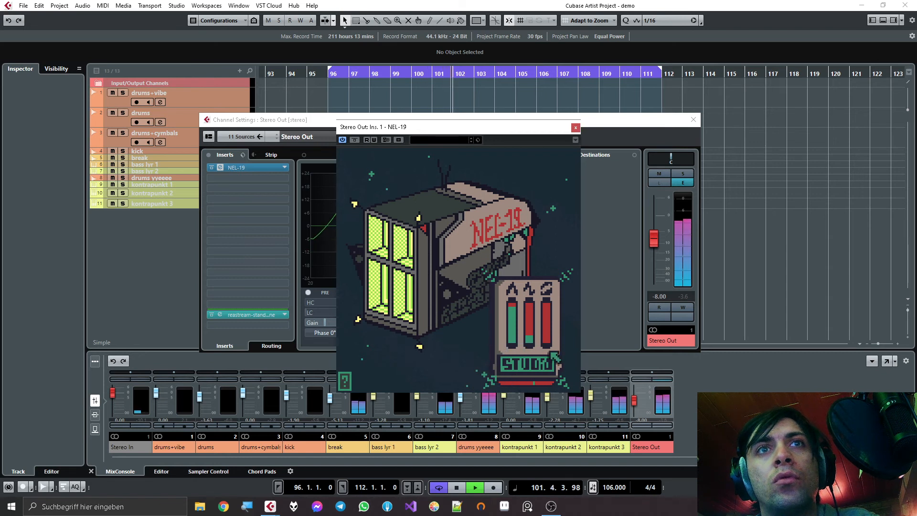
left_click(545, 365)
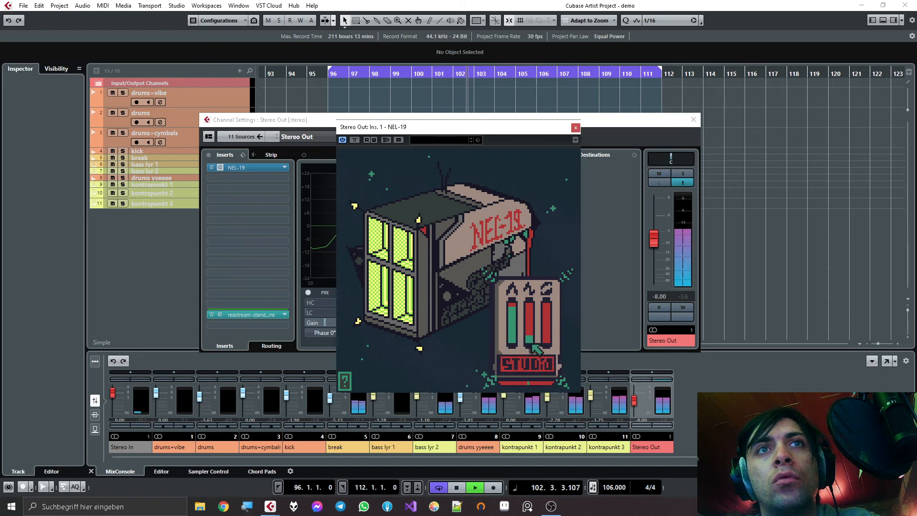
left_click_drag(532, 341, 533, 364)
key("space")
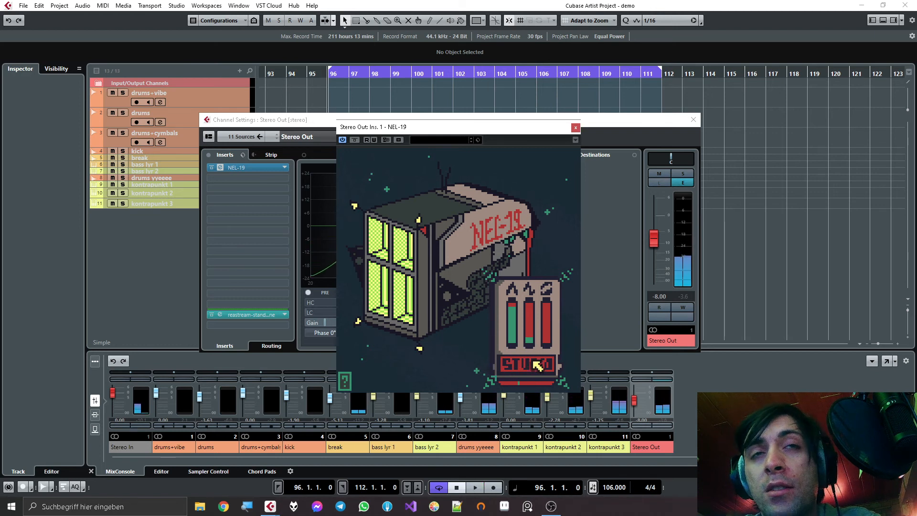
- Replay the mix, reduce NEL-19's first slider to a little under half, and close the plugin and Stereo Out channel settings
key("space")
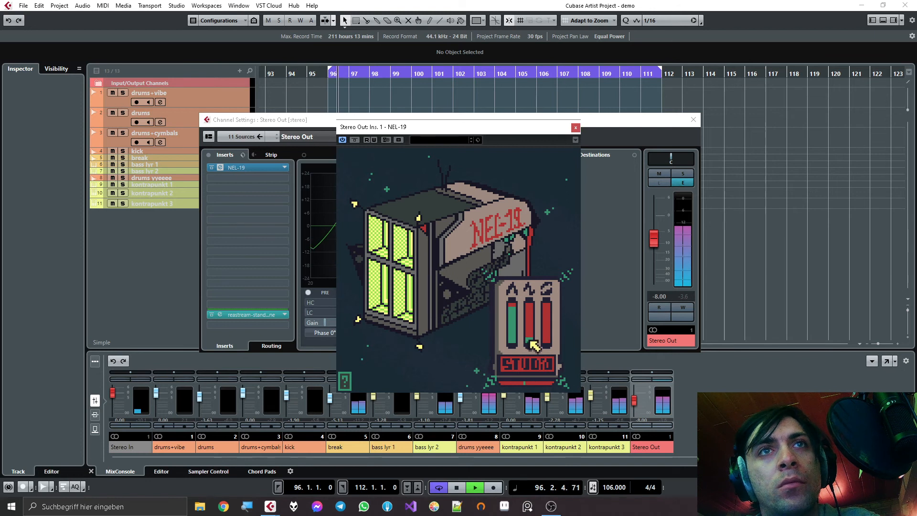
left_click_drag(533, 342, 535, 366)
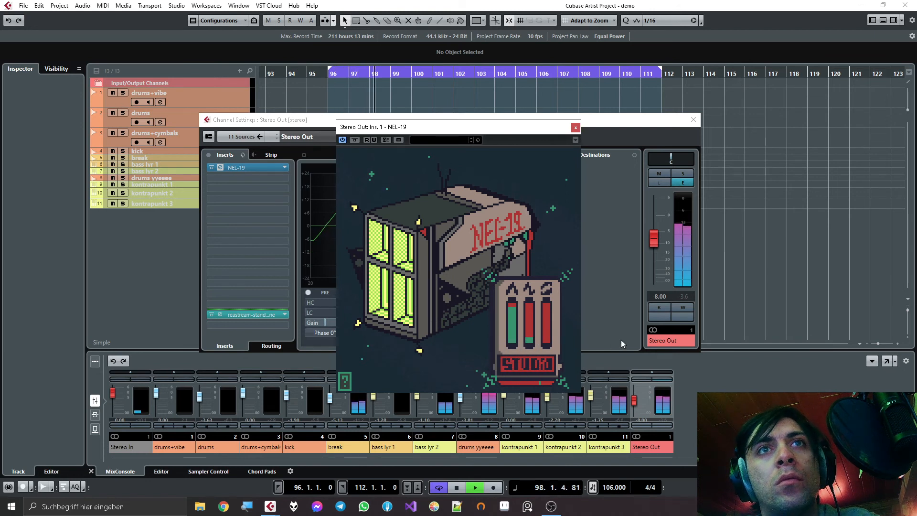
left_click_drag(509, 311, 512, 339)
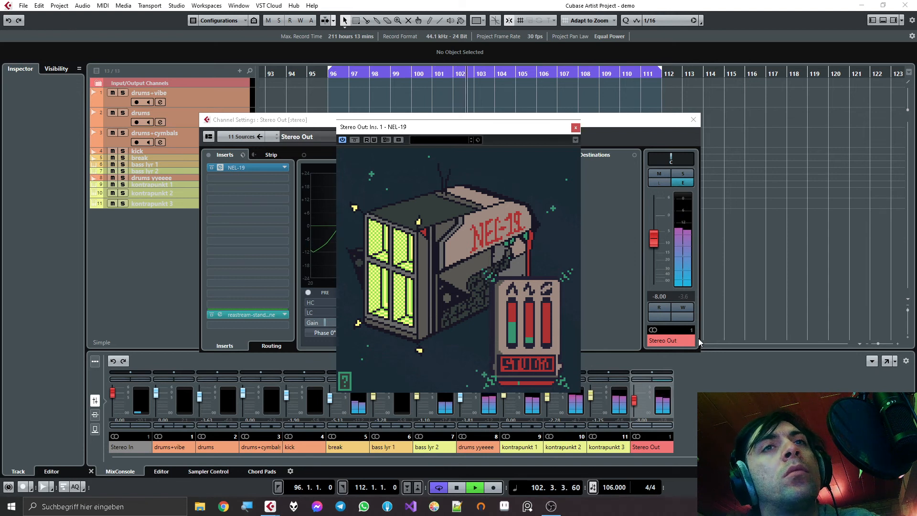
left_click_drag(513, 328, 530, 348)
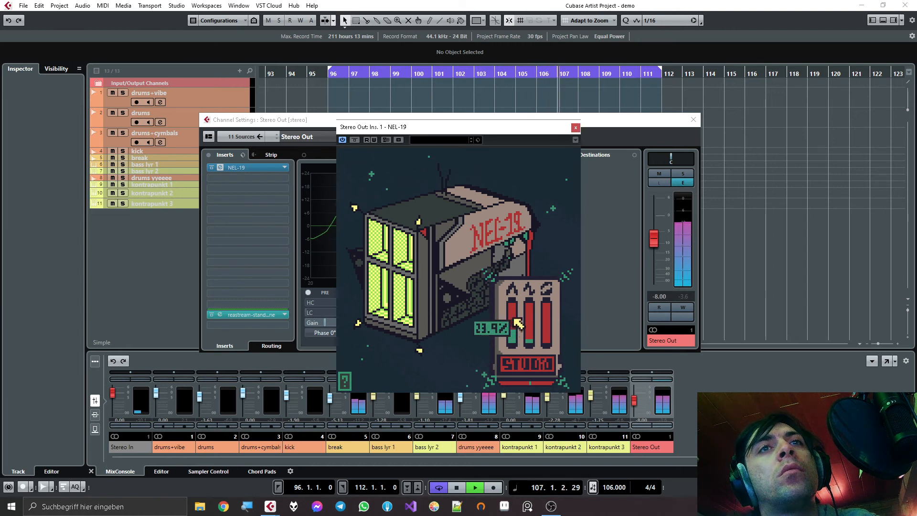
left_click_drag(515, 327, 513, 290)
mouse_move(528, 327)
left_mouse_down()
mouse_move(529, 314)
mouse_move(528, 336)
left_mouse_up()
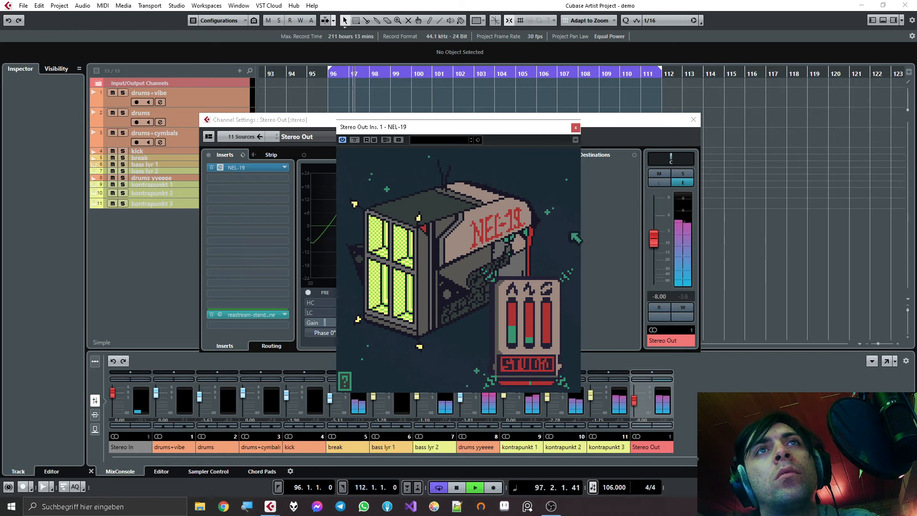
left_click(576, 128)
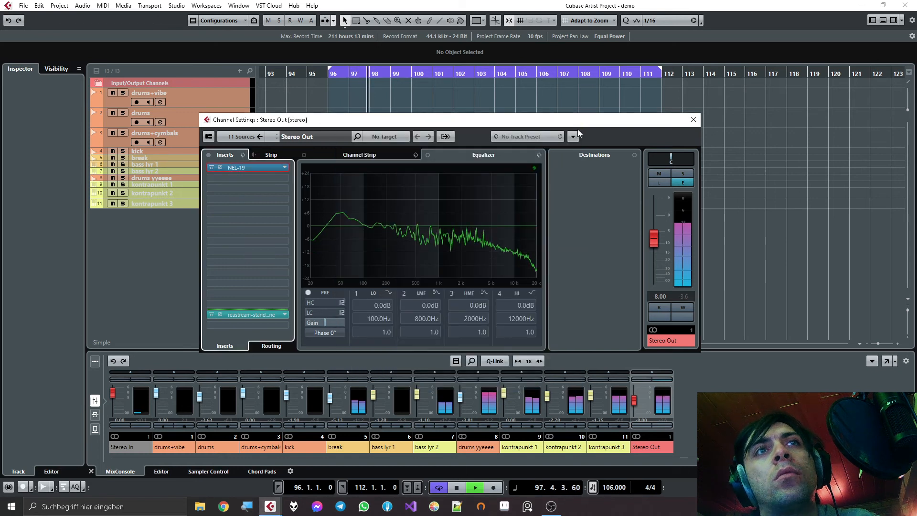
left_click(693, 120)
- Zoom out the arrangement, shrink all eleven tracks to minimum height and stop playback
scroll(354, 233, "down", 3)
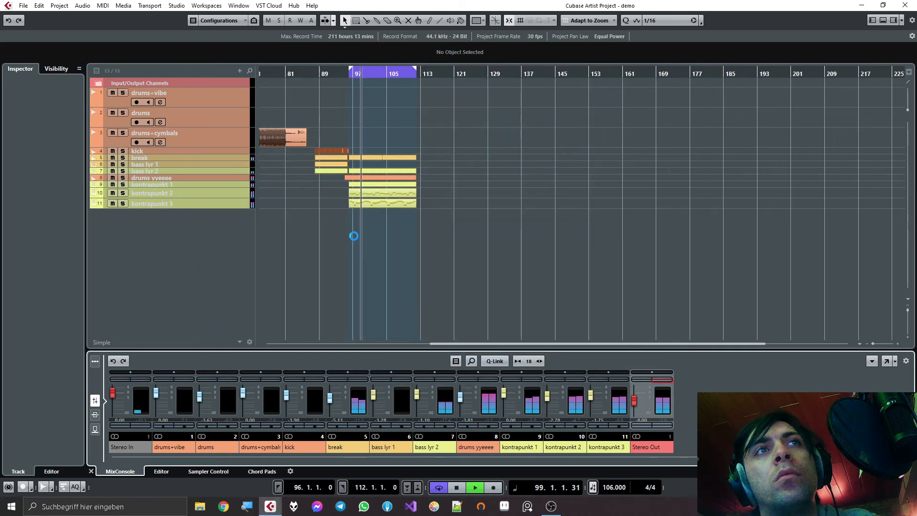
left_click(215, 204)
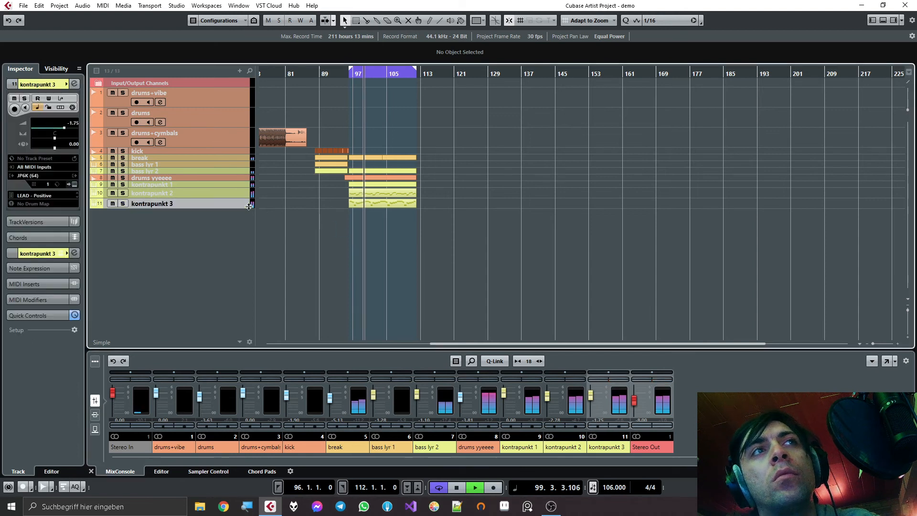
left_click(202, 100, "shift")
left_click_drag(196, 106, 201, 70)
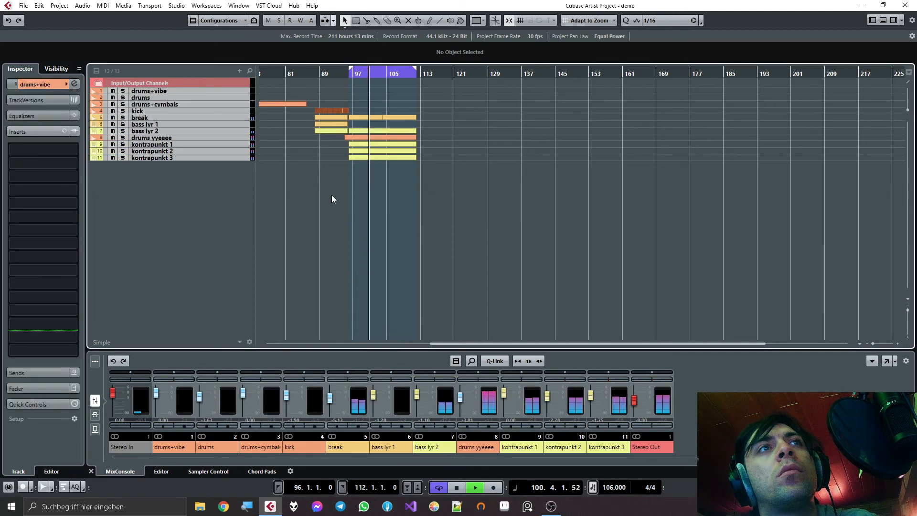
key("space")
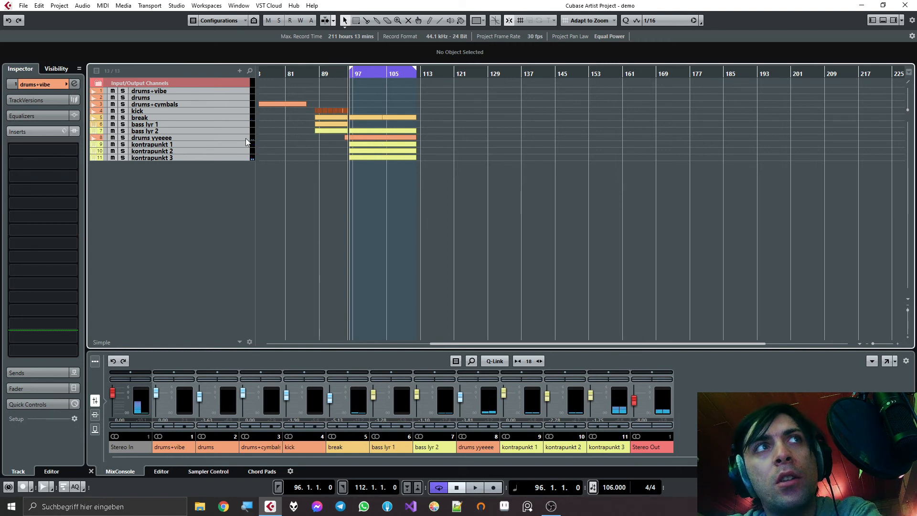
- Enlarge the kontrapunkt 3 track and open its NEL-19 insert from the channel settings
left_click(226, 156)
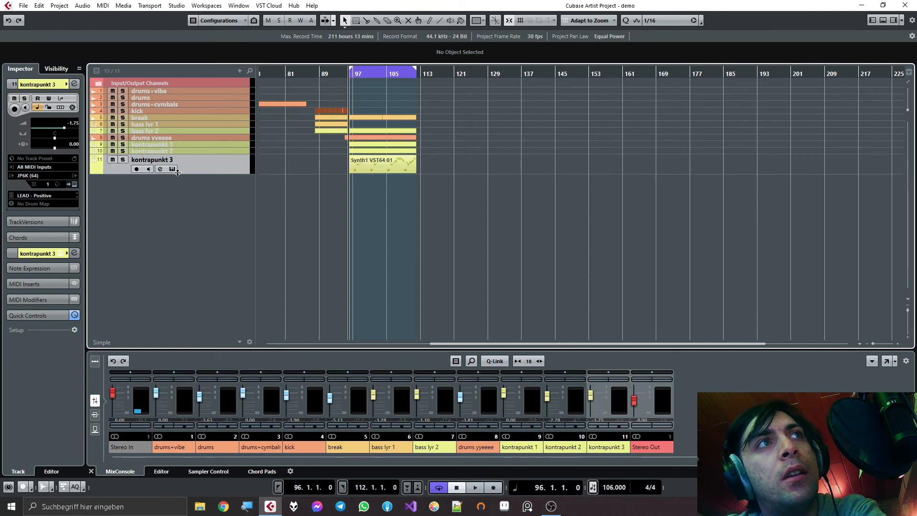
left_click(171, 168)
left_click(171, 168)
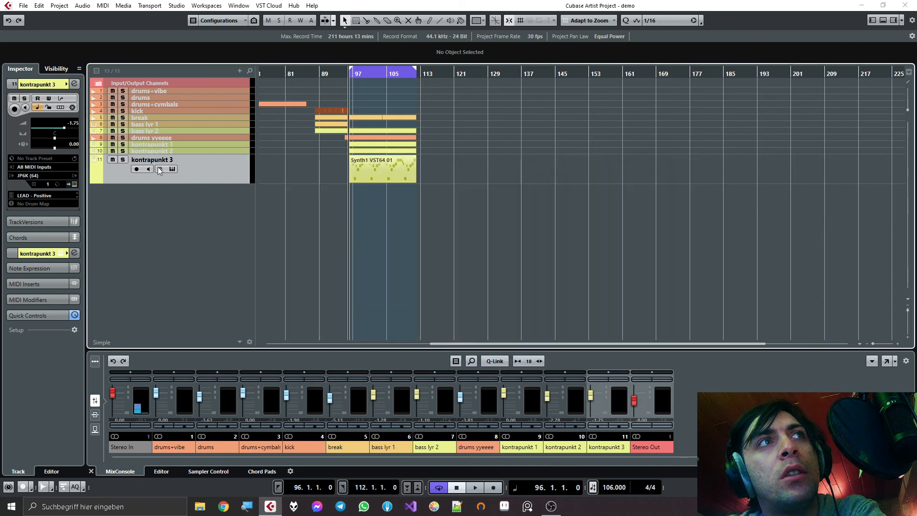
left_click(160, 168)
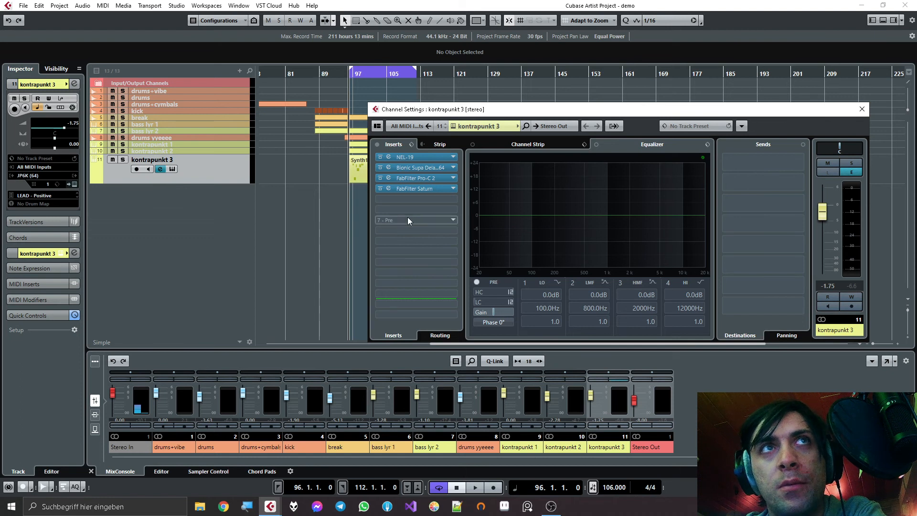
double_click(393, 156)
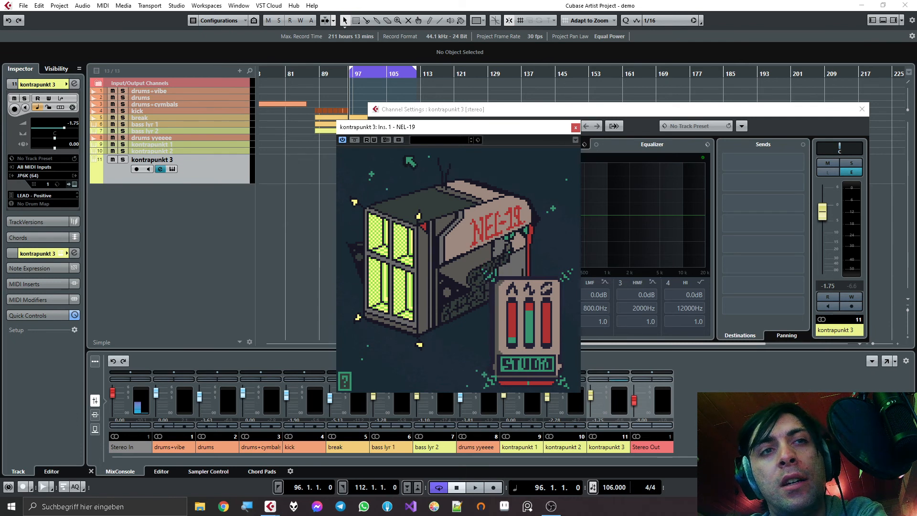
- Open NEL-19's info page, follow its Discord link for feature requests and bugs, and return to the plugin
left_click(348, 386)
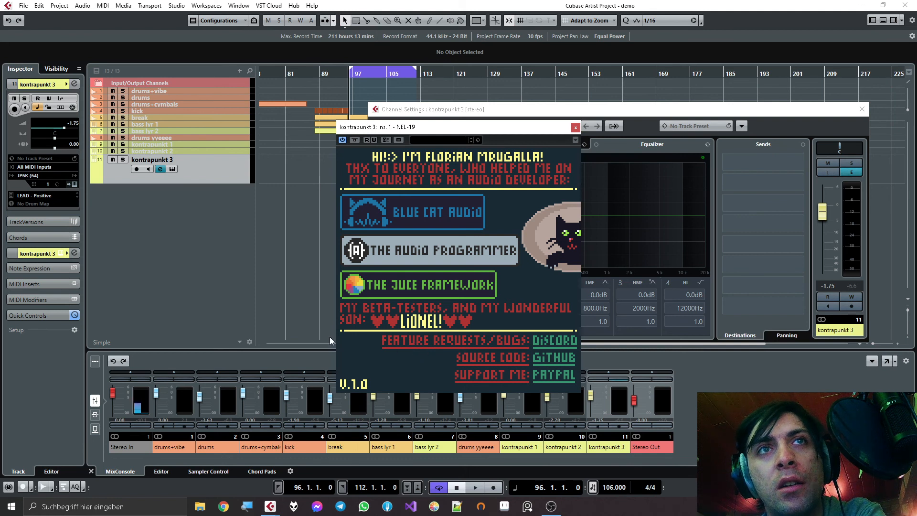
left_click(570, 344)
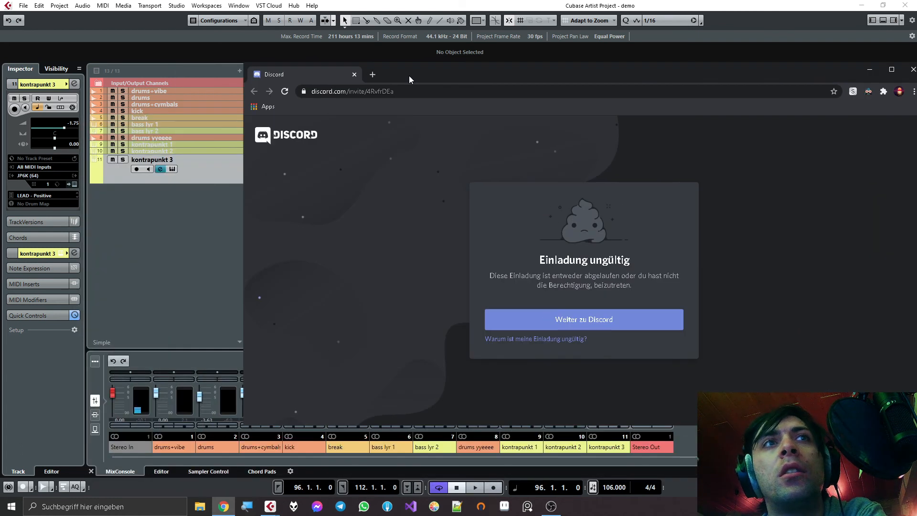
left_click_drag(409, 75, 916, 76)
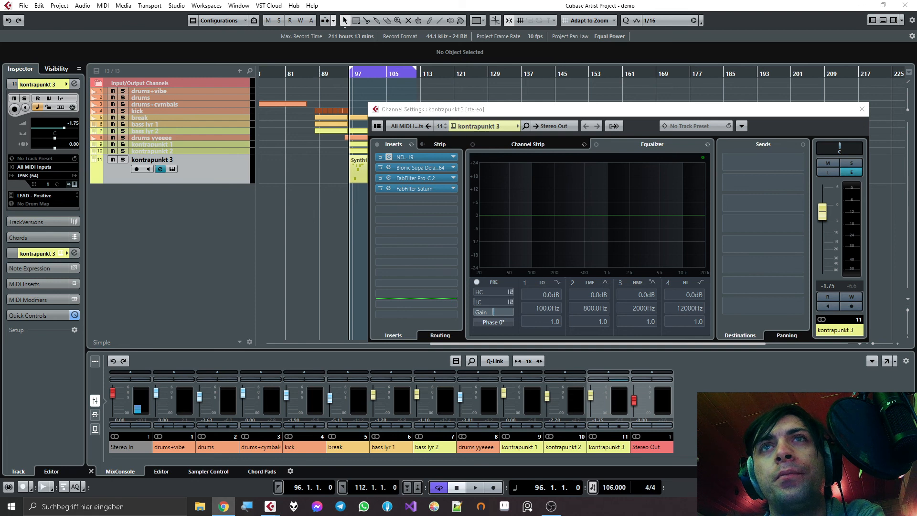
key("alt+Tab")
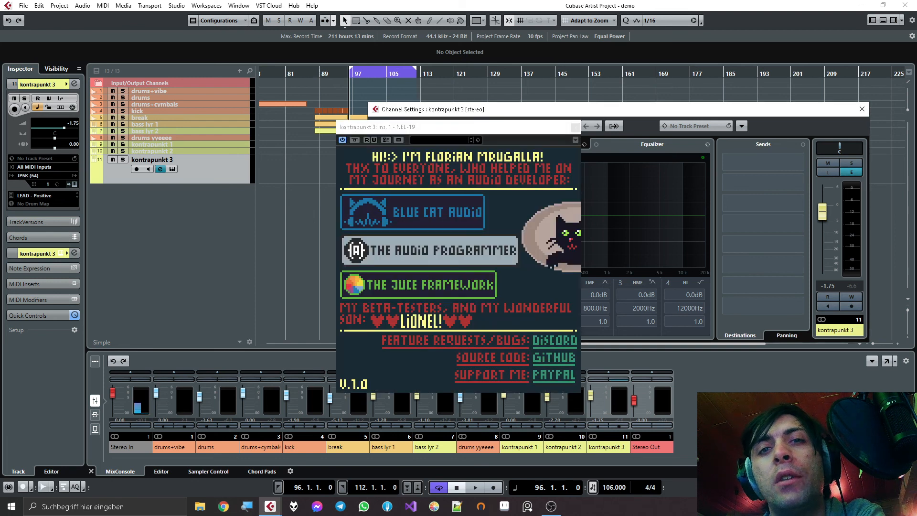
- Follow NEL-19's GitHub source code link, maximize the browser window and look over the developer's profile page
left_click(550, 362)
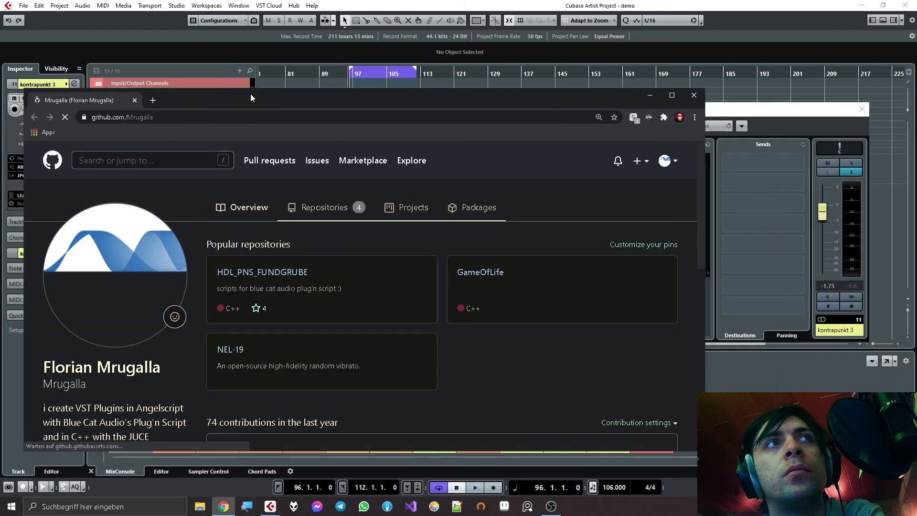
double_click(250, 94)
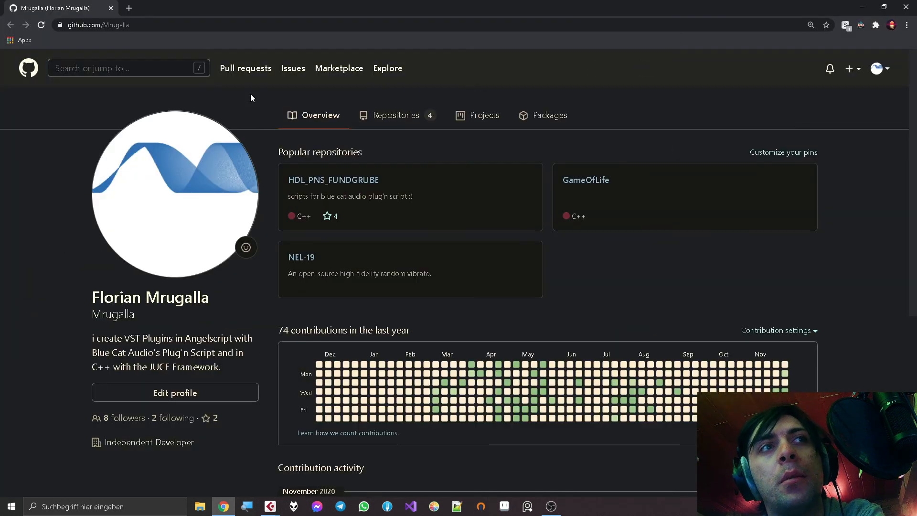
scroll(291, 180, "down", 5)
scroll(277, 181, "up", 5)
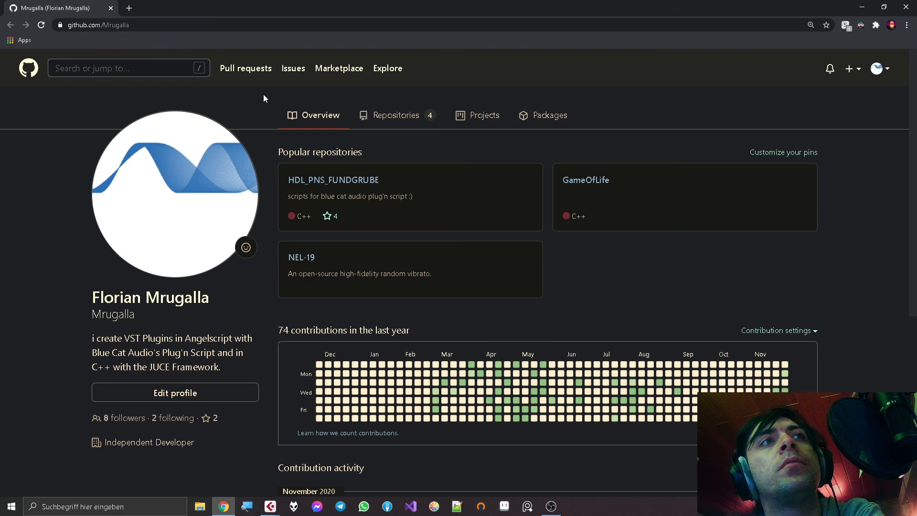
- Open the NEL-19 repository from the GitHub profile's contribution activity and switch it to the master branch
scroll(225, 222, "down", 5)
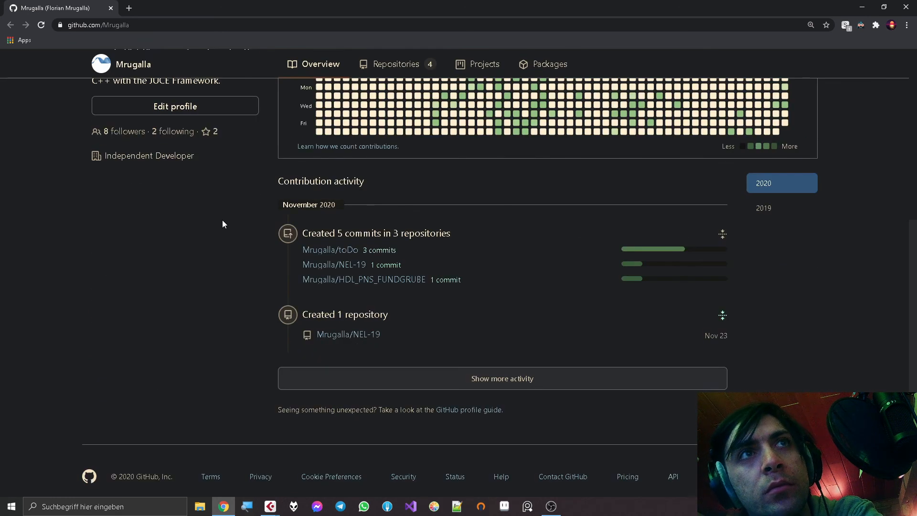
left_click(343, 267)
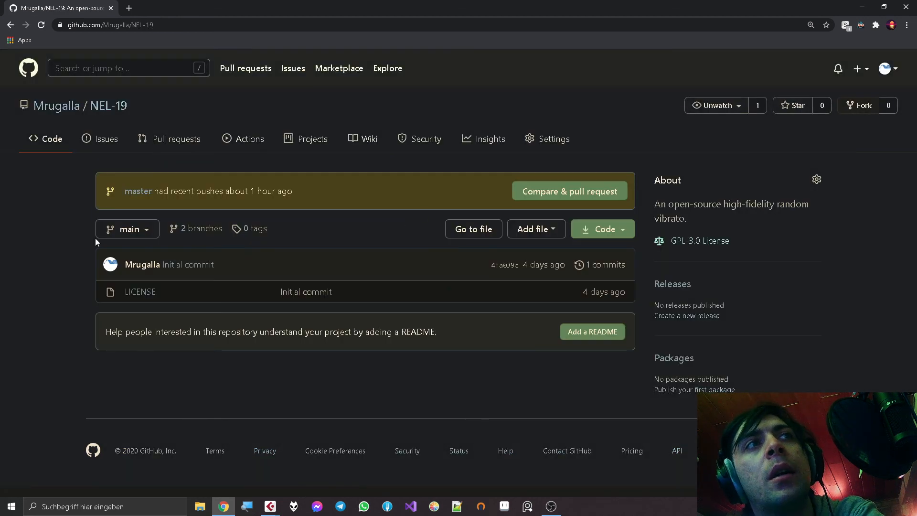
left_click(125, 229)
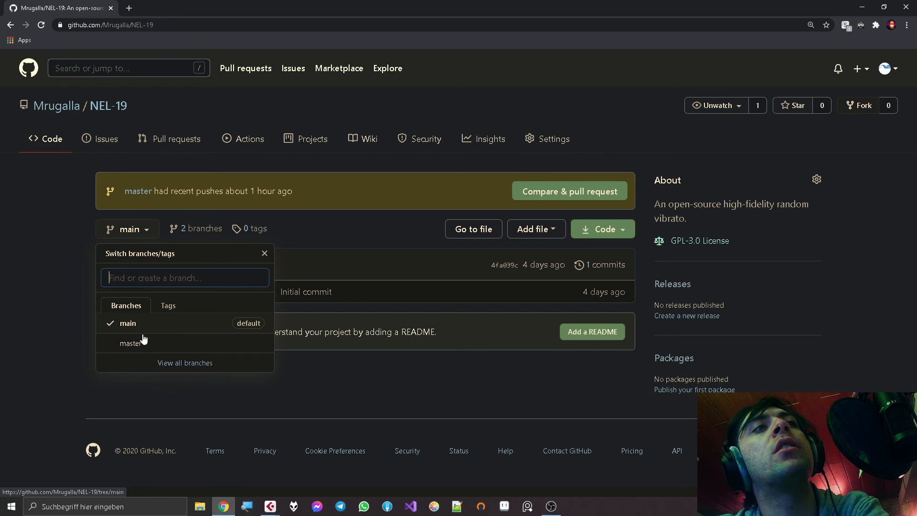
left_click(130, 343)
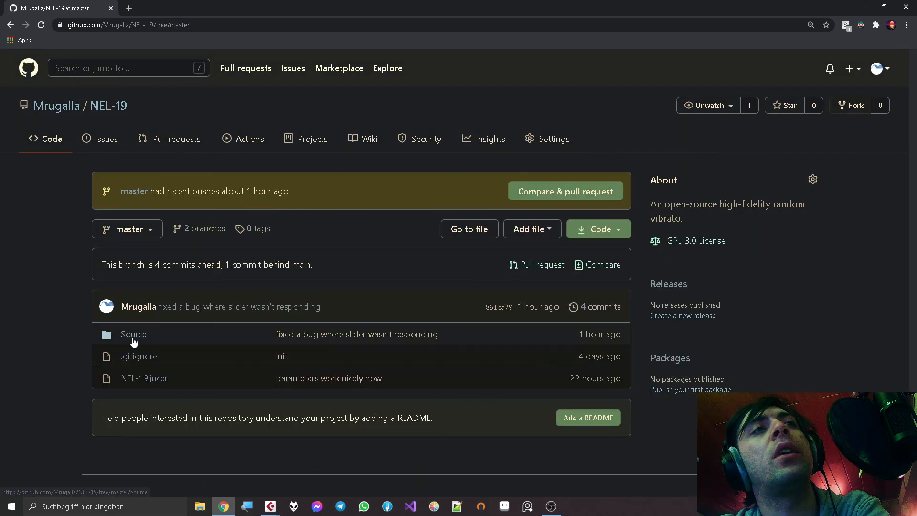
- Look over the files in the repository's Source folder, then close the browser to return to the plugin
left_click(132, 338)
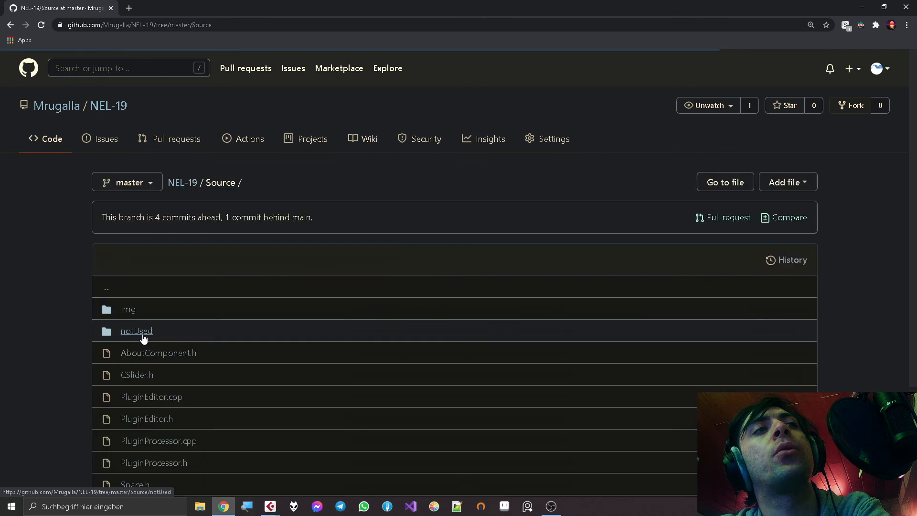
scroll(143, 338, "down", 3)
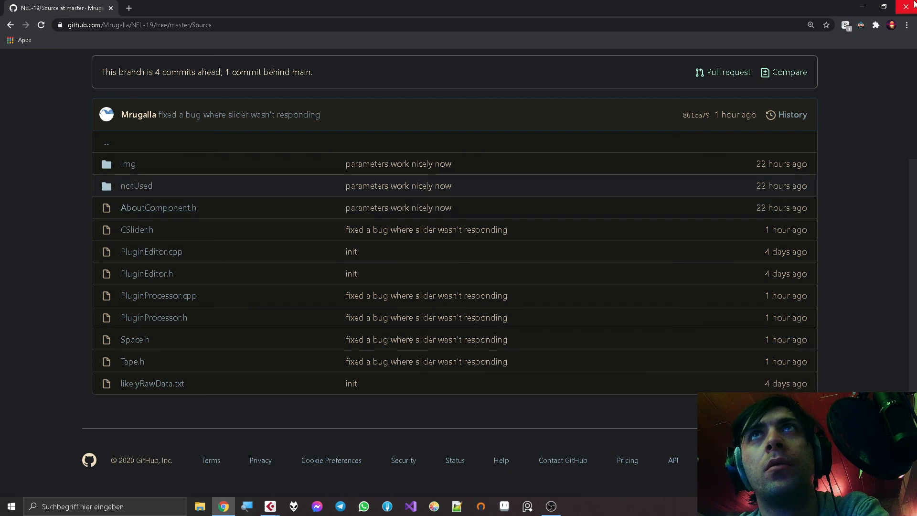
left_click(913, 3)
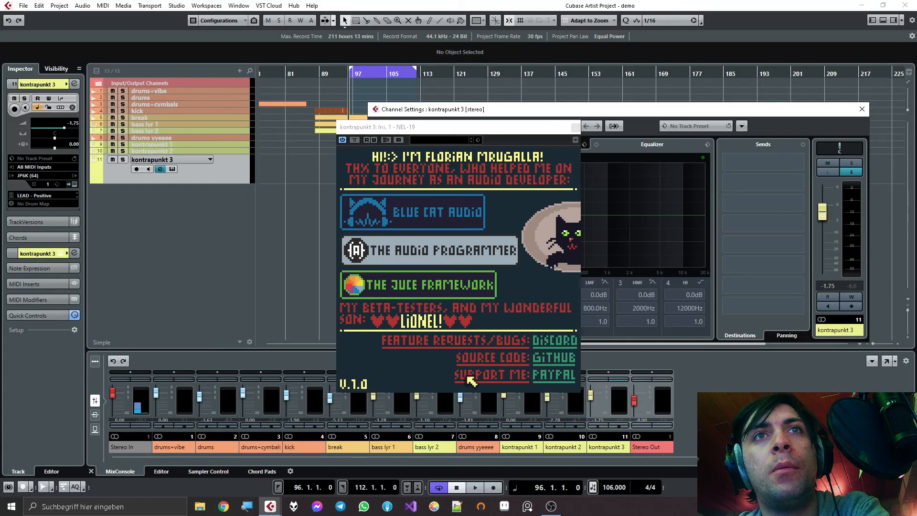
- View the PayPal support page and the JUCE Framework website from NEL-19's info page, closing the browser after each
left_click(502, 378)
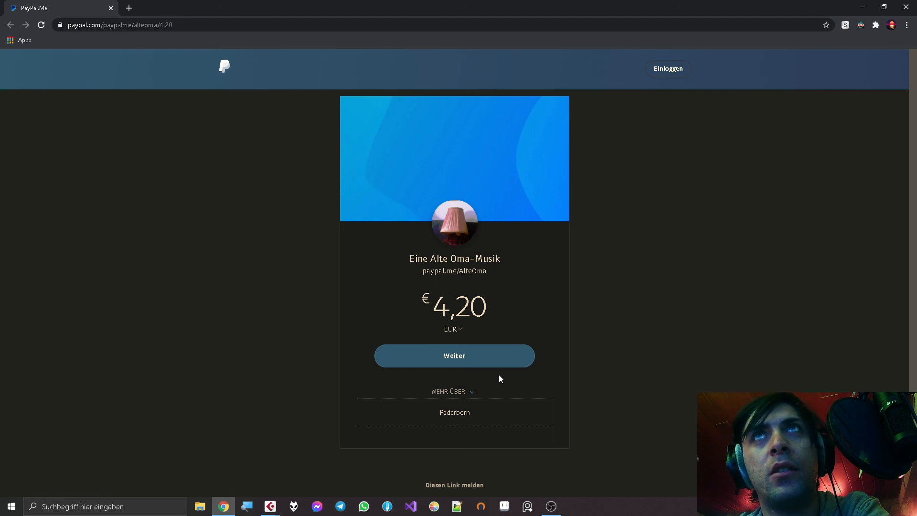
left_click(906, 6)
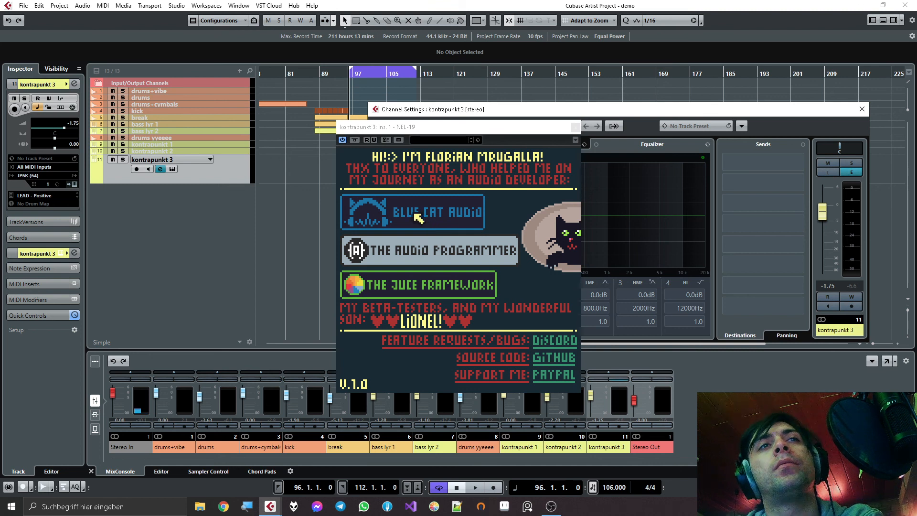
left_click(480, 293)
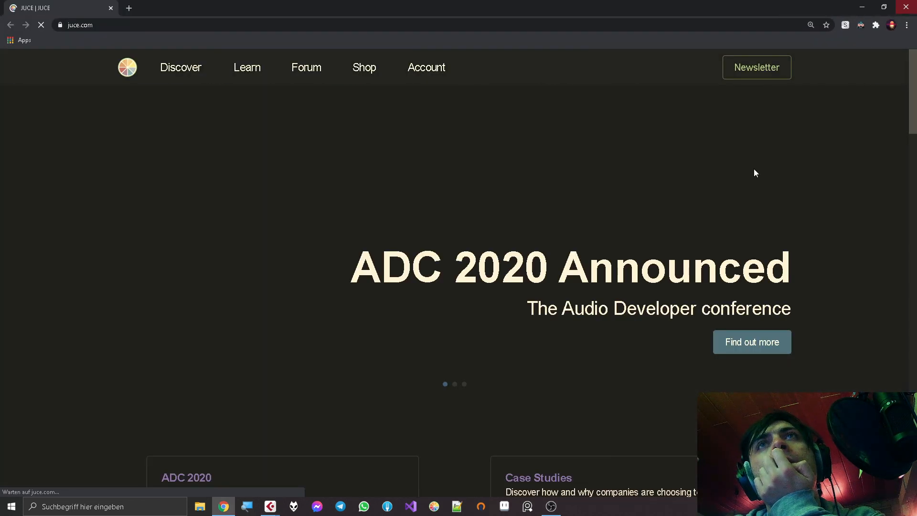
key("alt+F4")
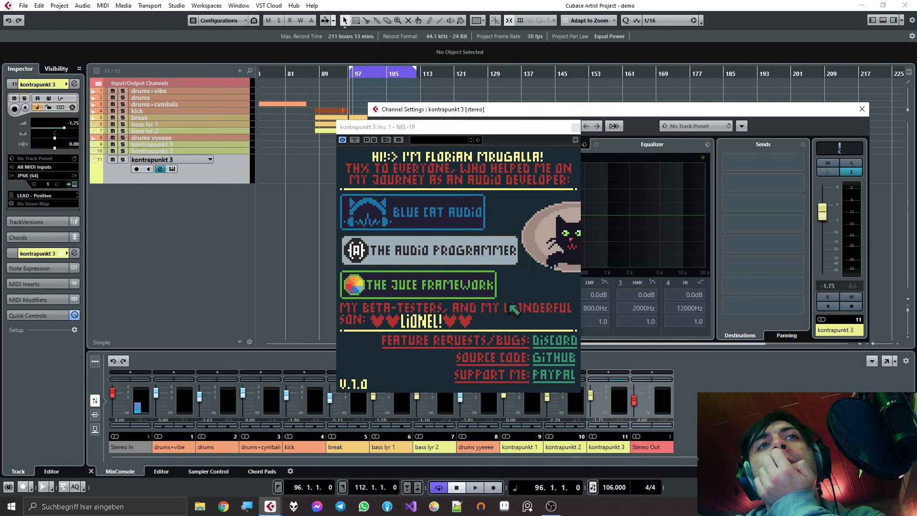